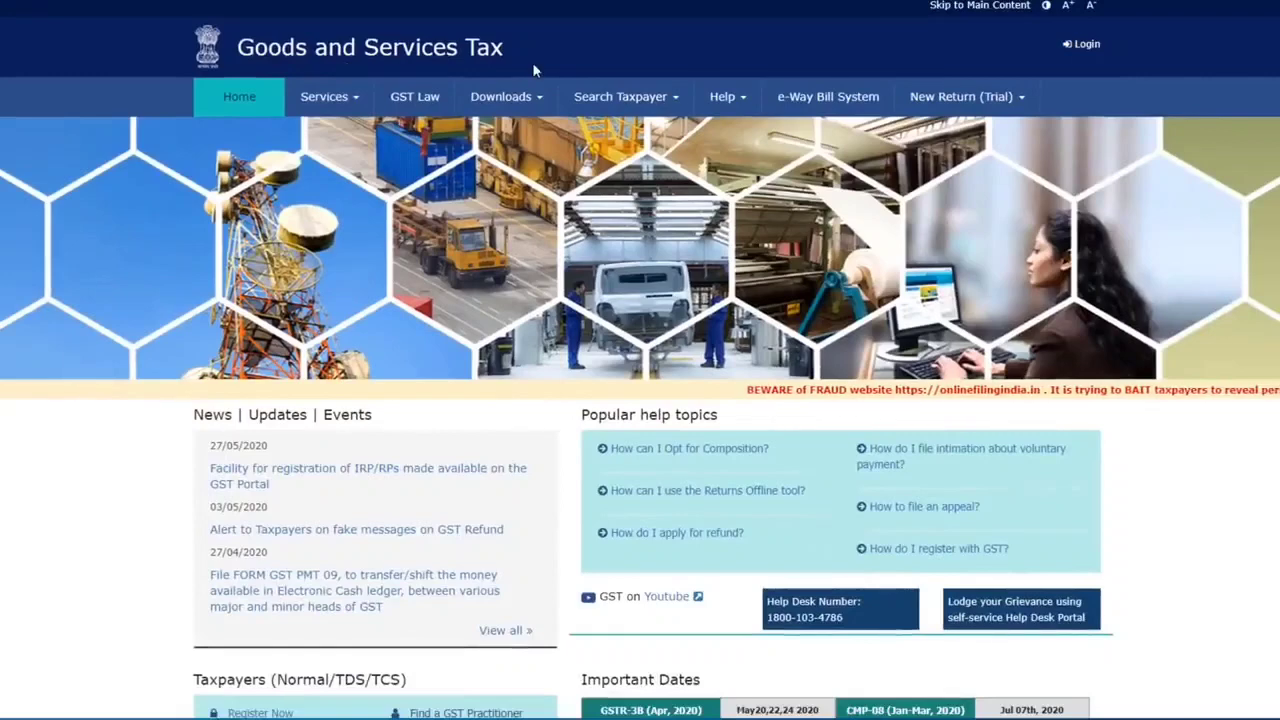
# Open the New Registration form from Services > Registration
pyautogui.click(353, 100)
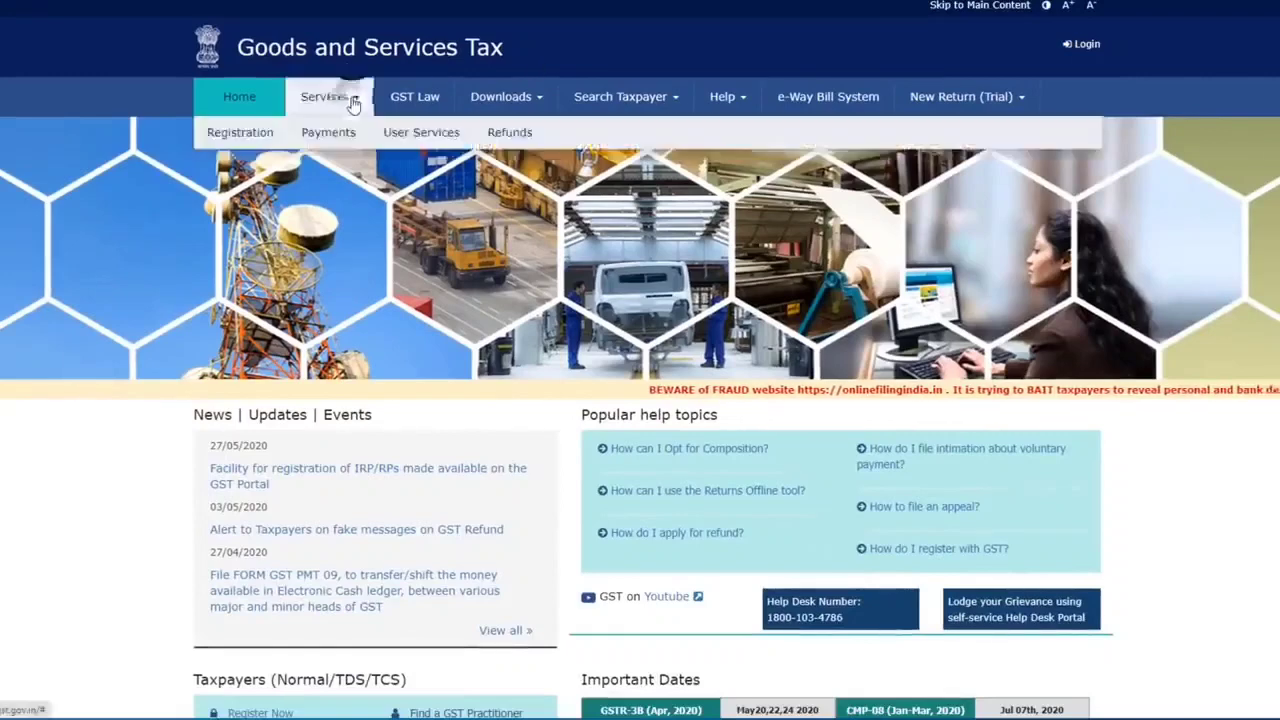
pyautogui.moveTo(257, 134)
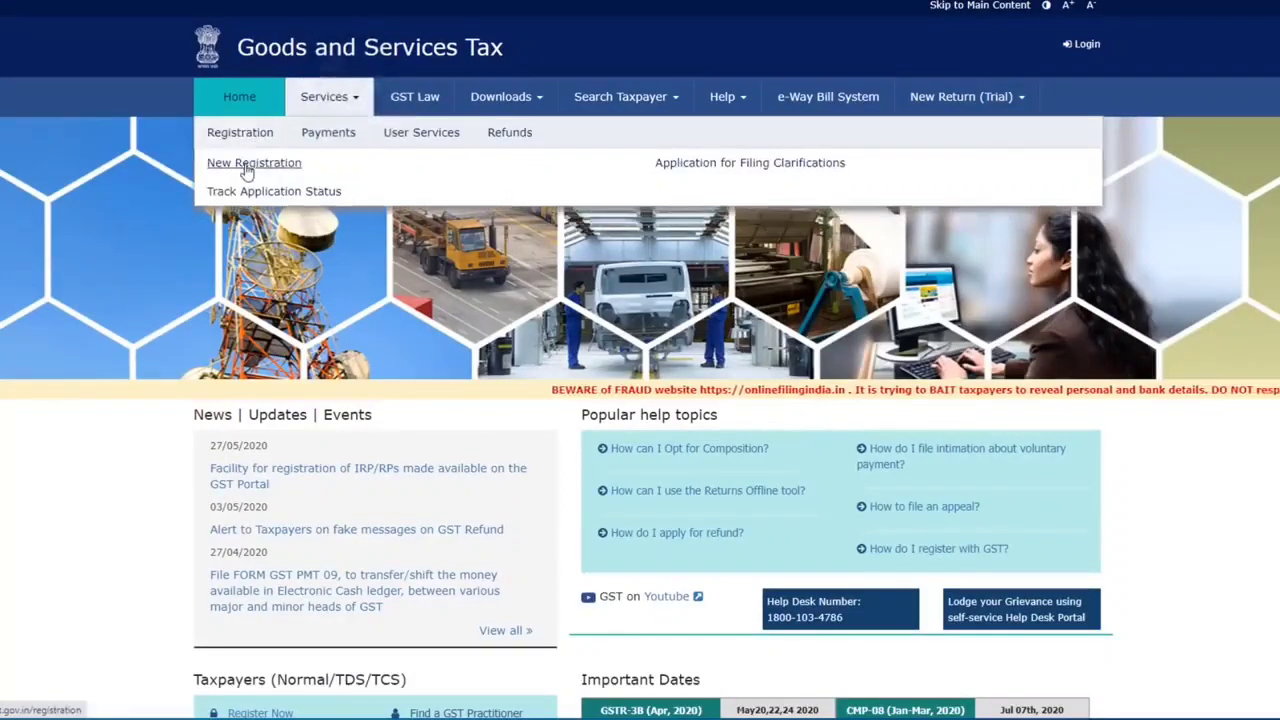
pyautogui.click(250, 163)
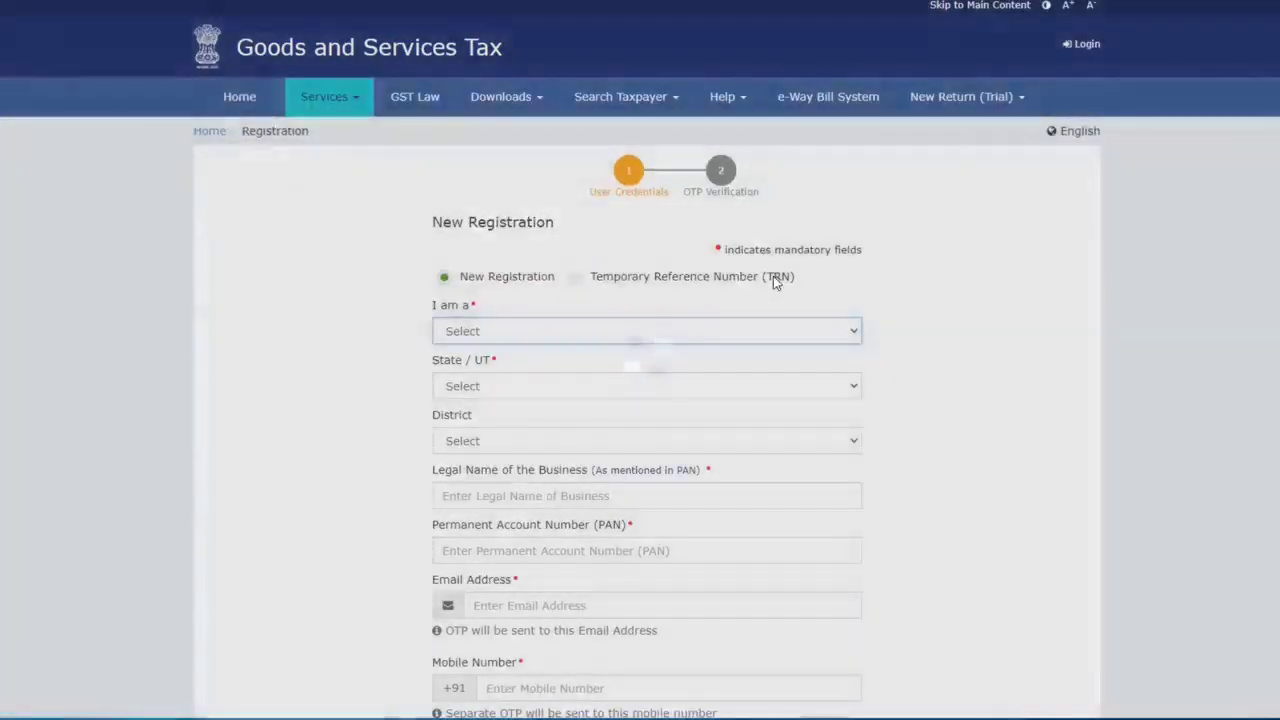
pyautogui.scroll(-3, 773, 326)
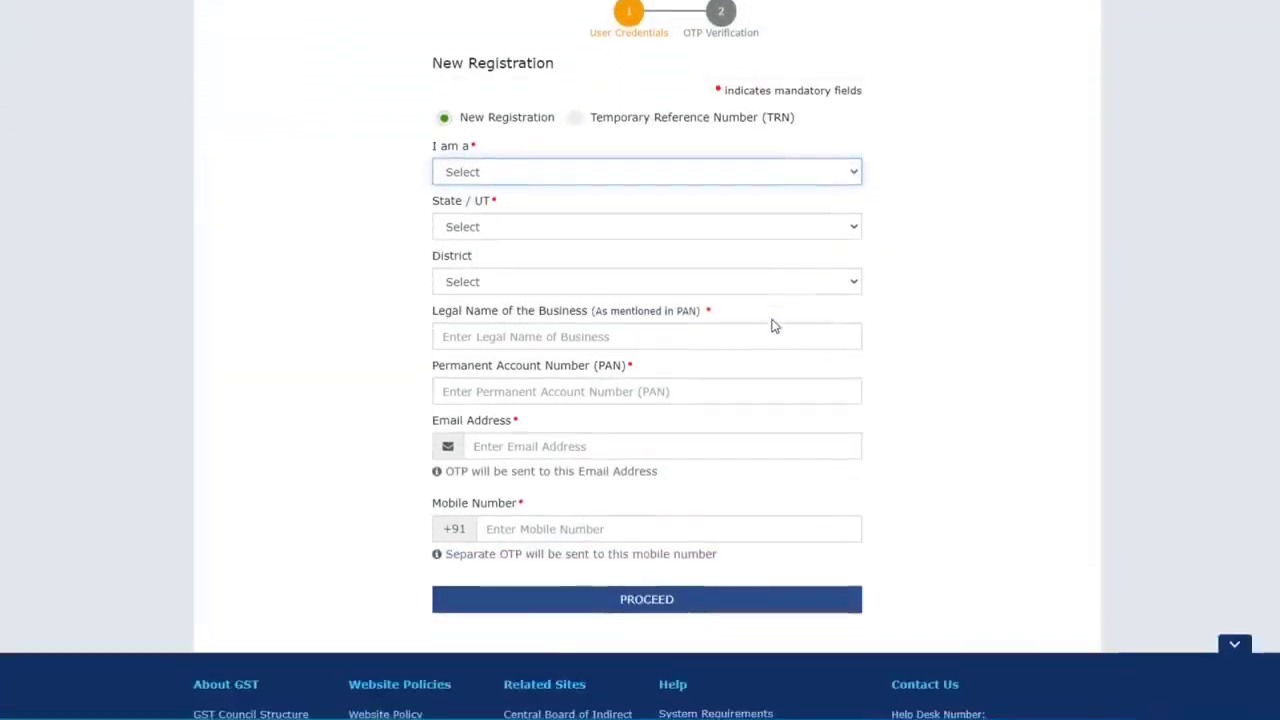
pyautogui.scroll(-1, 680, 345)
pyautogui.scroll(2, 700, 440)
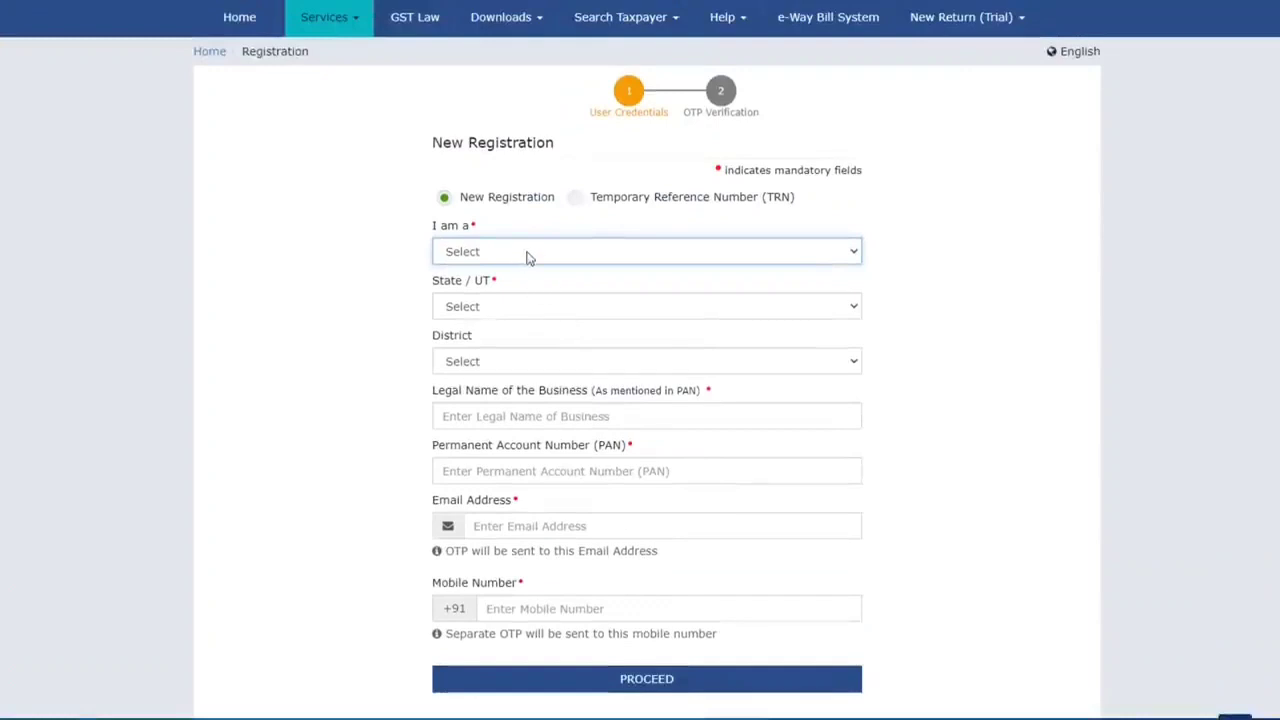
# Register as a Taxpayer in Delhi, South West Delhi district
pyautogui.click(528, 257)
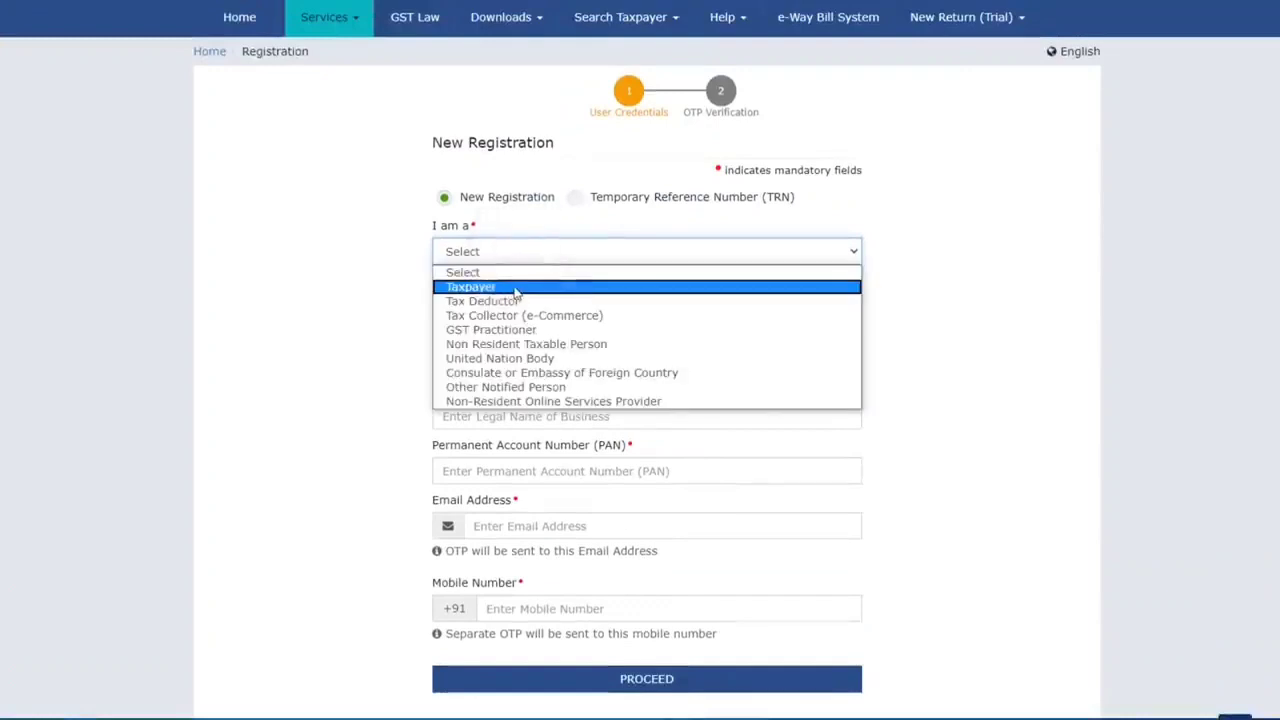
pyautogui.click(516, 288)
pyautogui.scroll(-1, 520, 258)
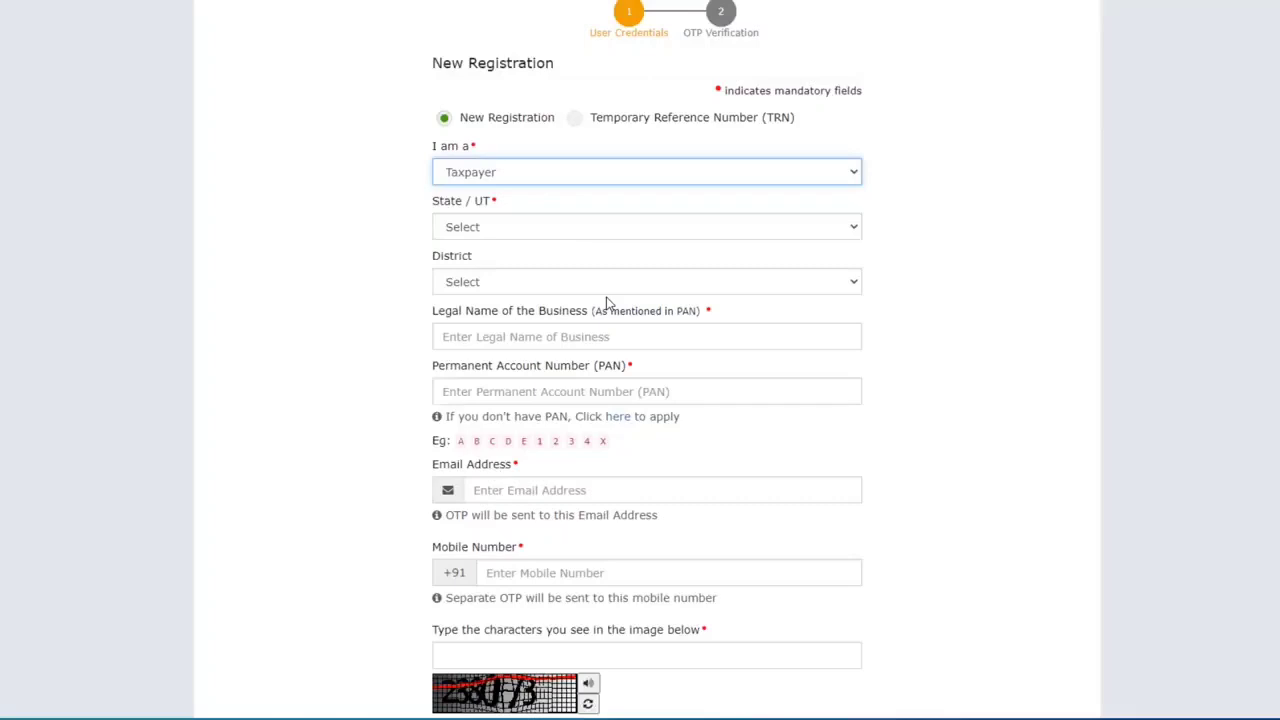
pyautogui.click(504, 228)
pyautogui.click(503, 389)
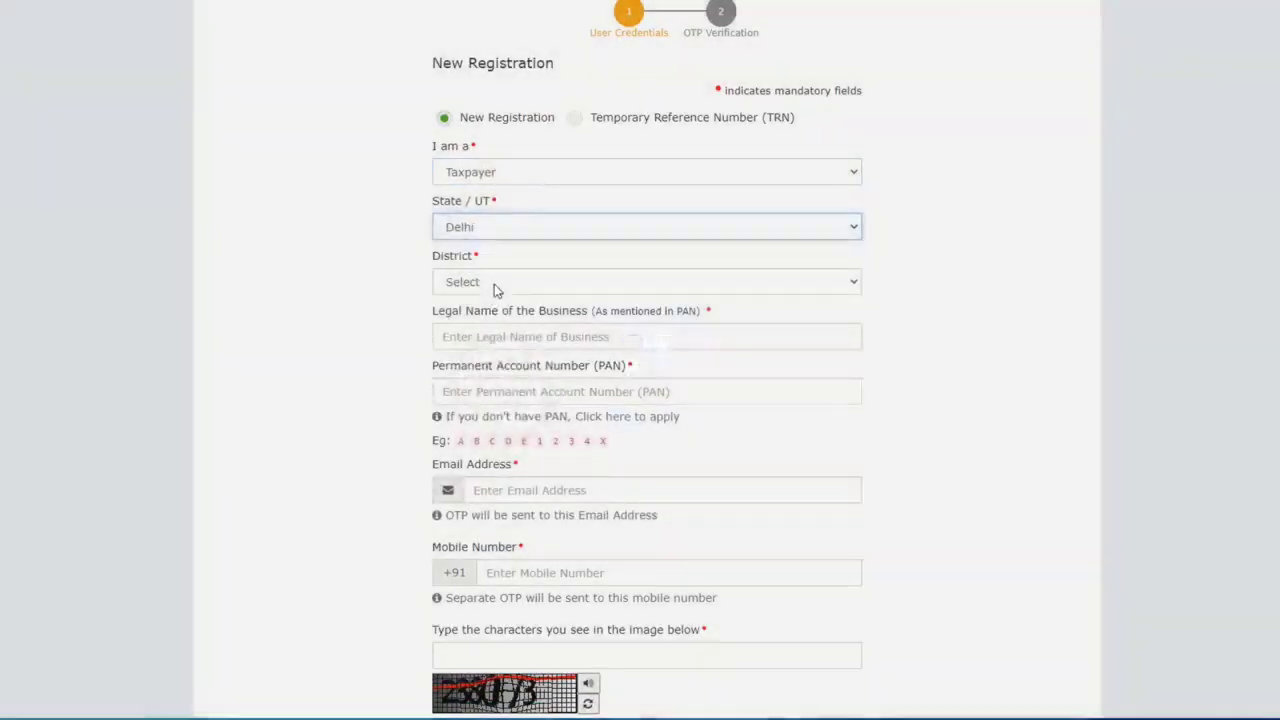
pyautogui.click(494, 284)
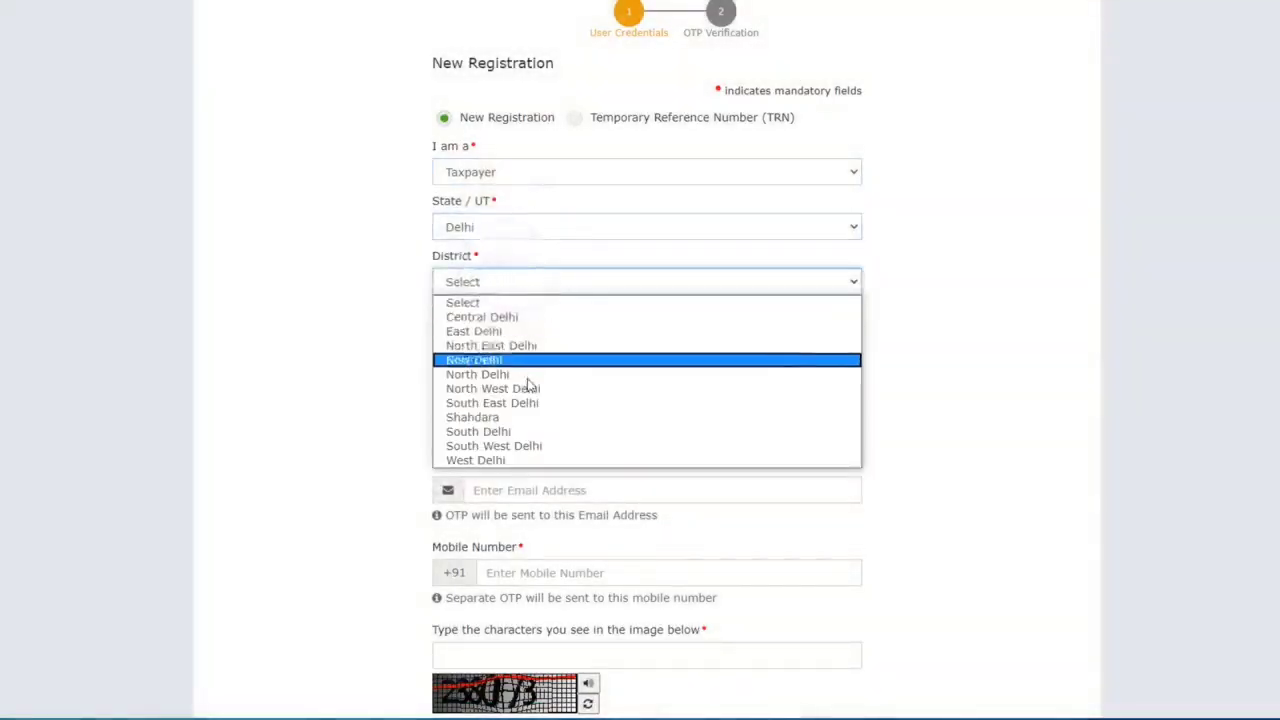
pyautogui.click(528, 446)
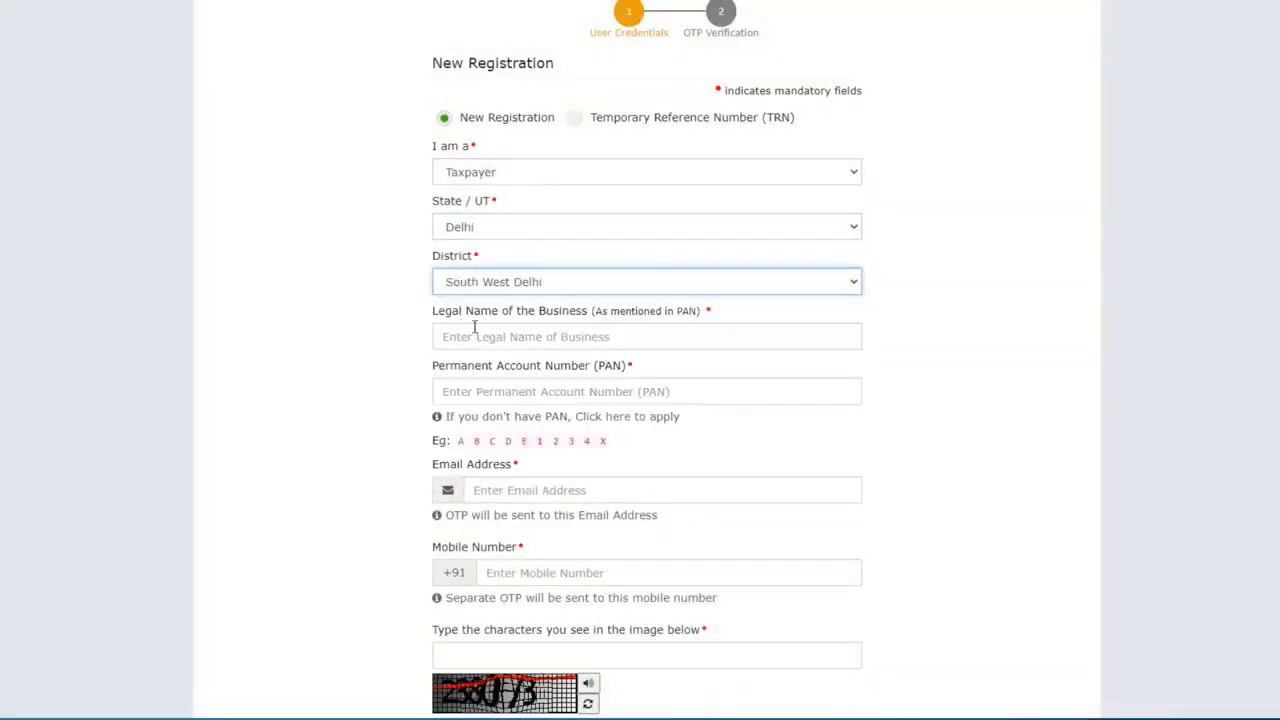
pyautogui.click(542, 336)
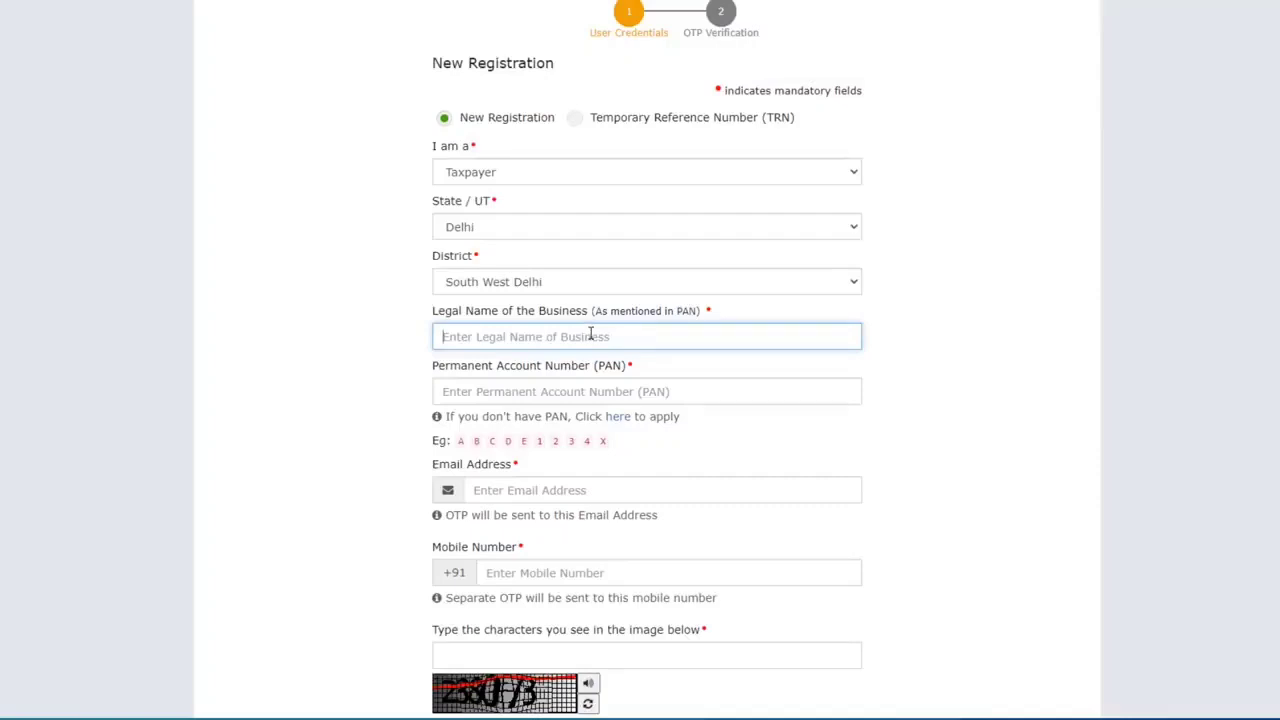
# Enter the business's legal name, paste the PAN, fill the captcha and proceed to OTP verification
pyautogui.write('Afr')
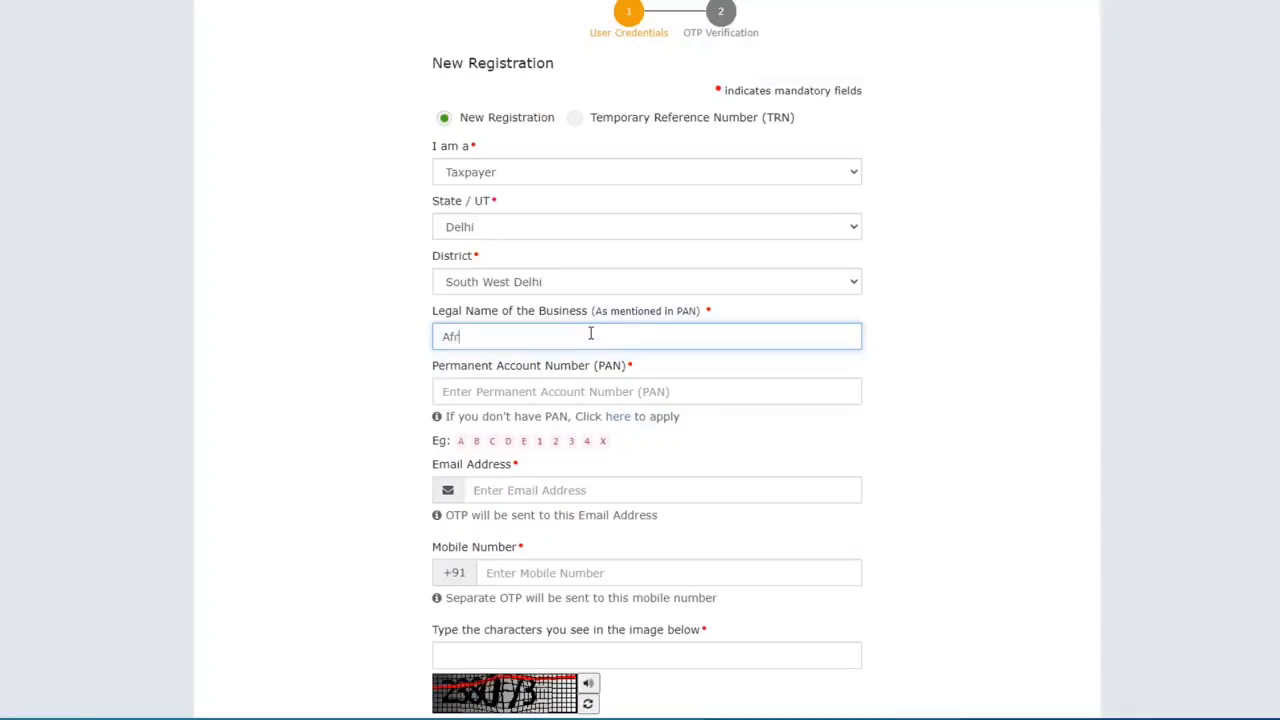
pyautogui.write('een')
pyautogui.scroll(-1, 537, 320)
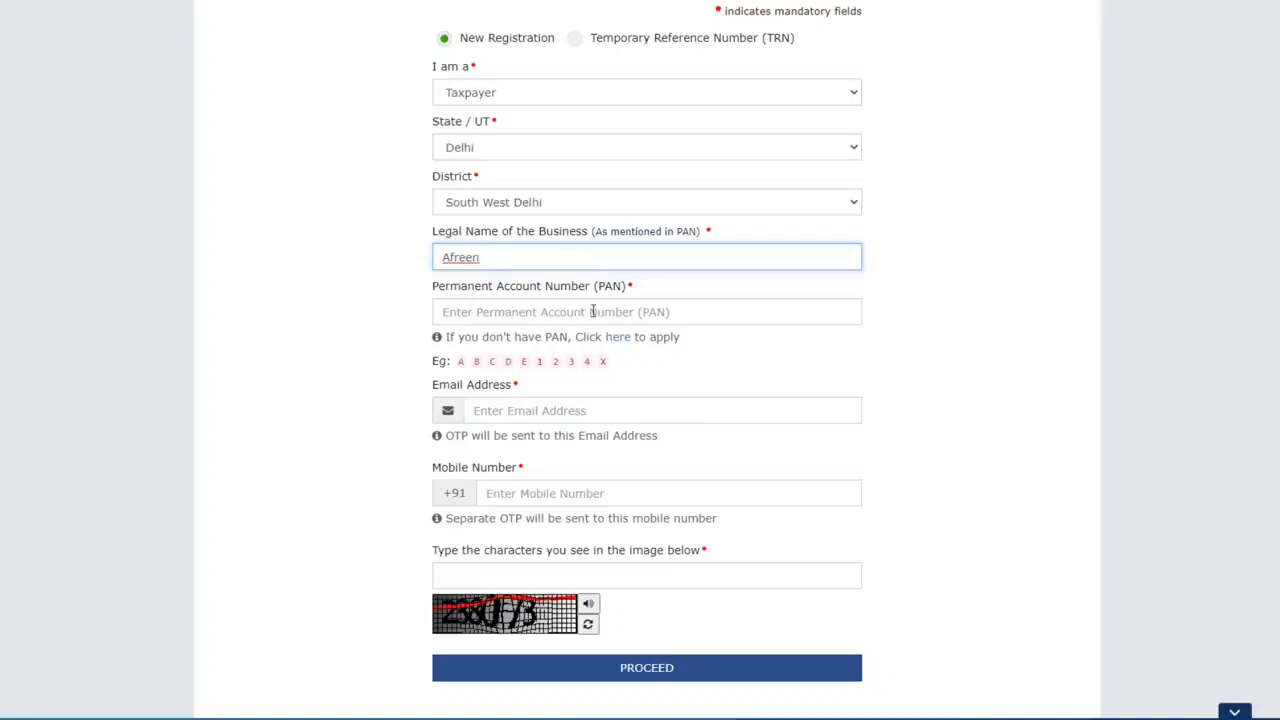
pyautogui.click(513, 312)
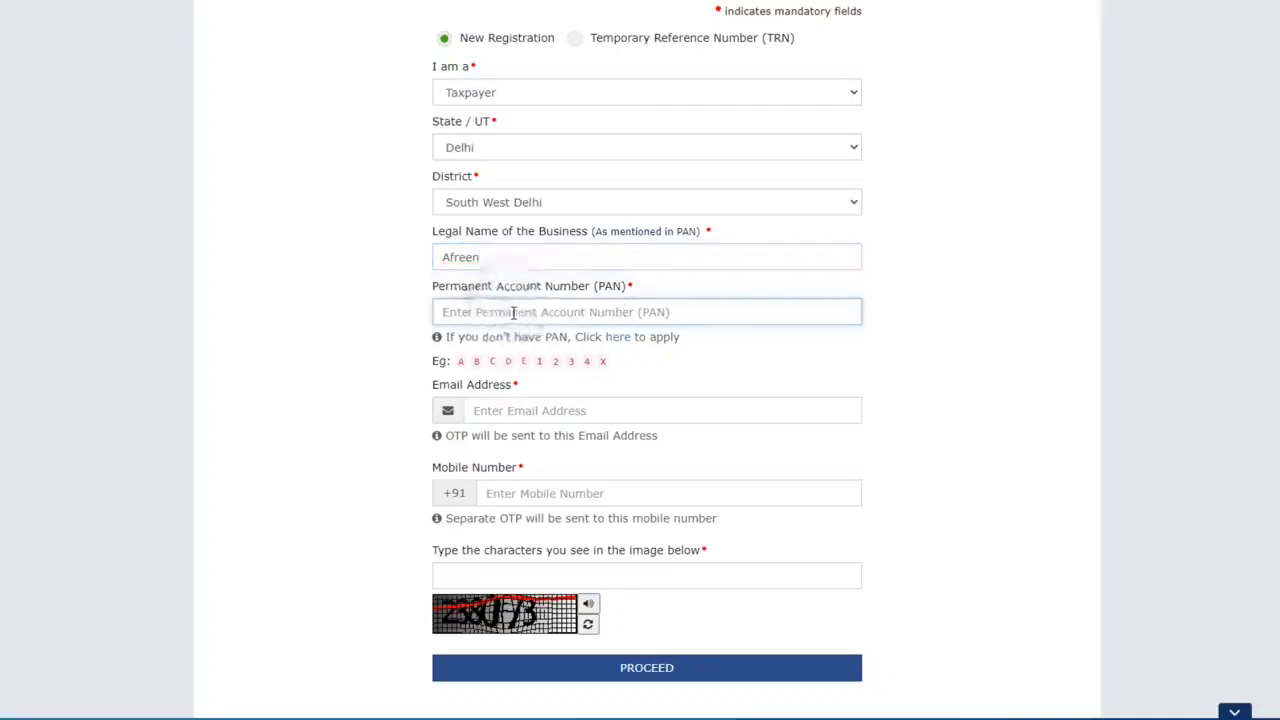
pyautogui.scroll(-1, 580, 334)
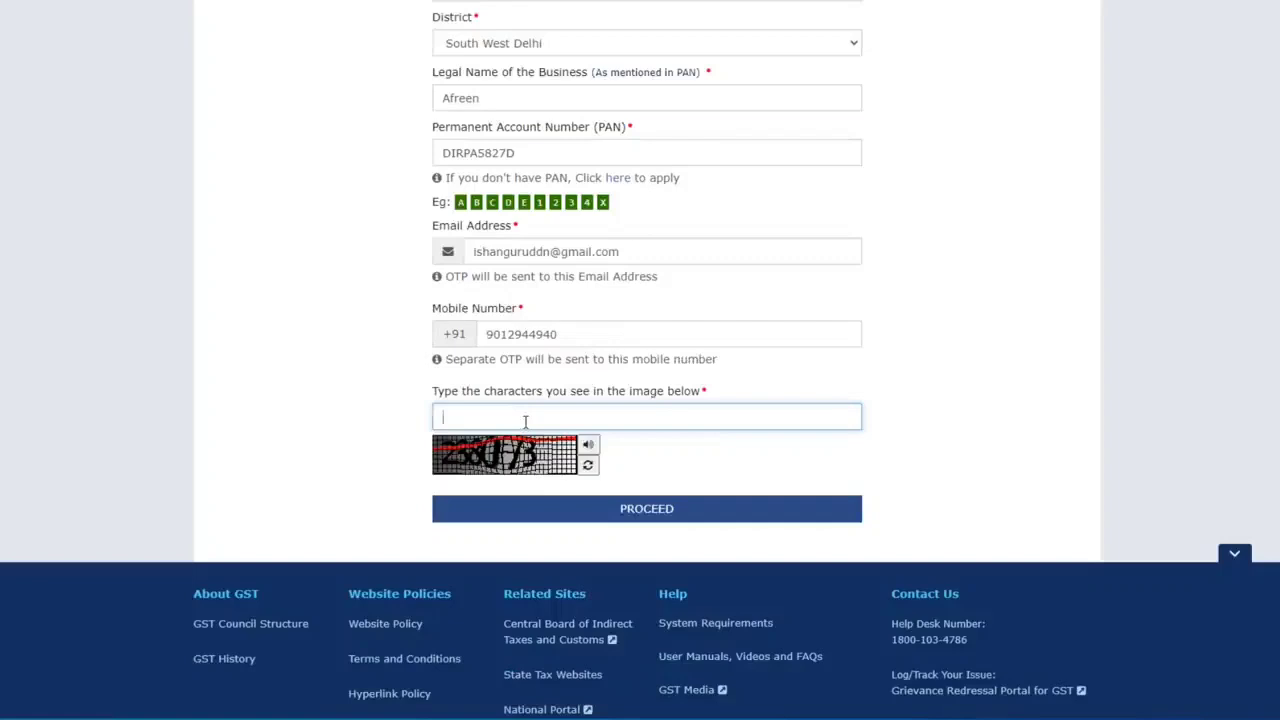
pyautogui.write('238073')
pyautogui.click(655, 519)
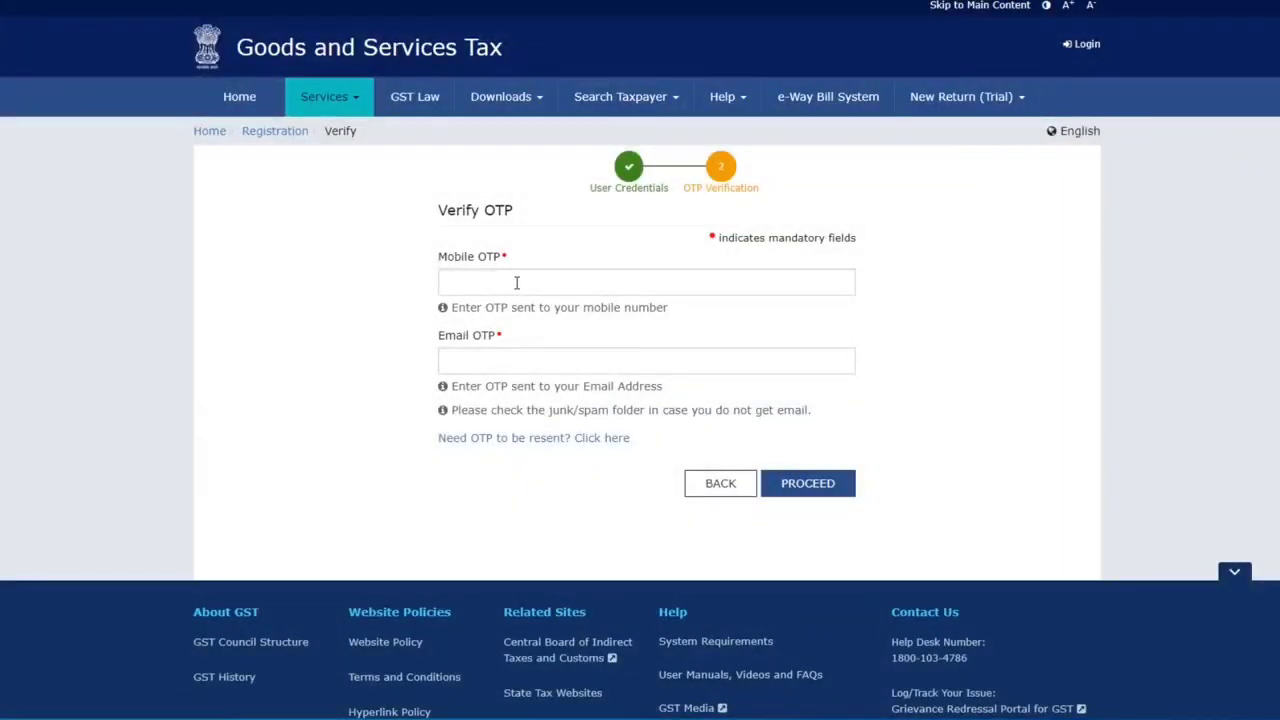
# Paste the mobile OTP and the e-mail OTP copied from Gmail, then submit Part A
pyautogui.click(516, 283)
pyautogui.hotkey('ctrl', 'v')
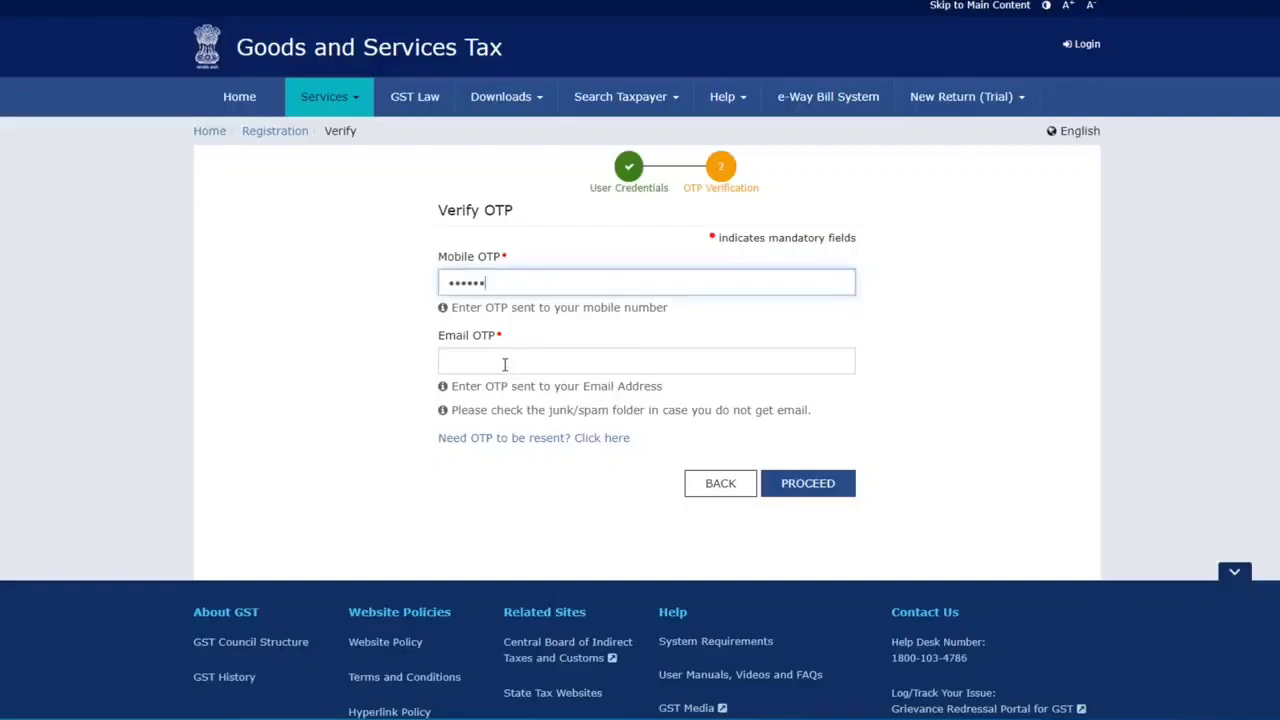
pyautogui.hotkey('alt', 'Tab')
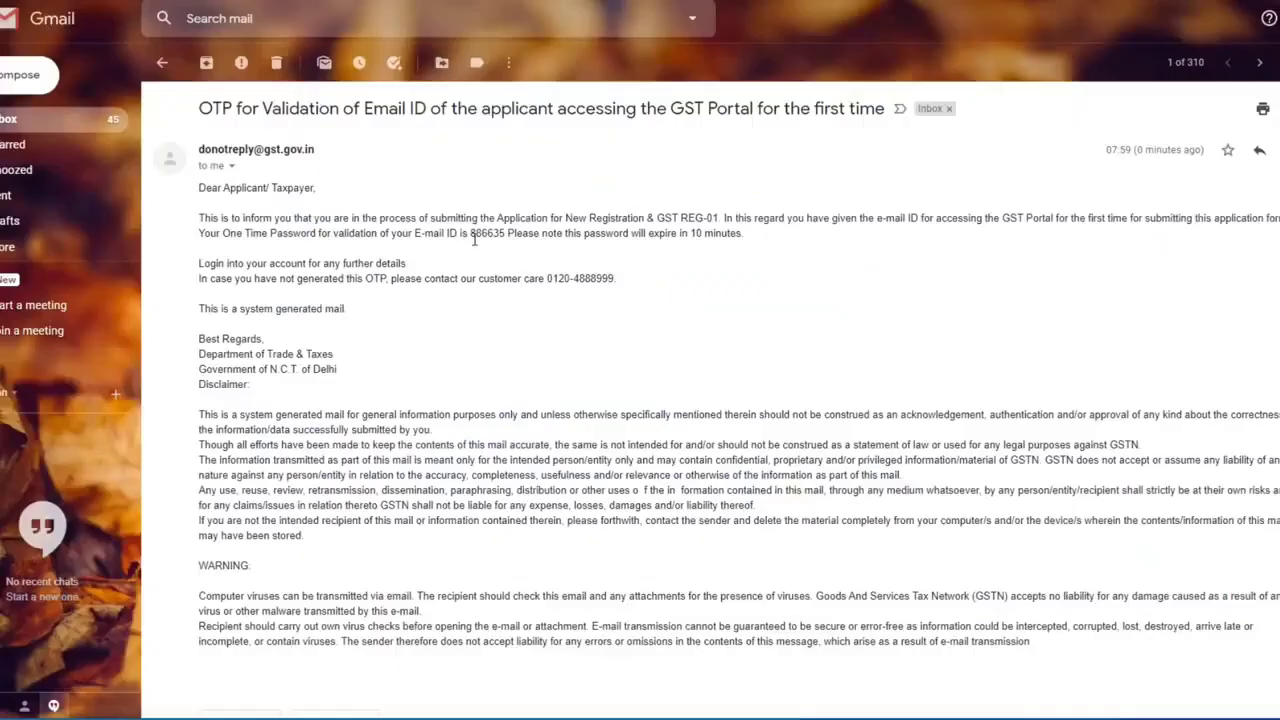
pyautogui.doubleClick(471, 233)
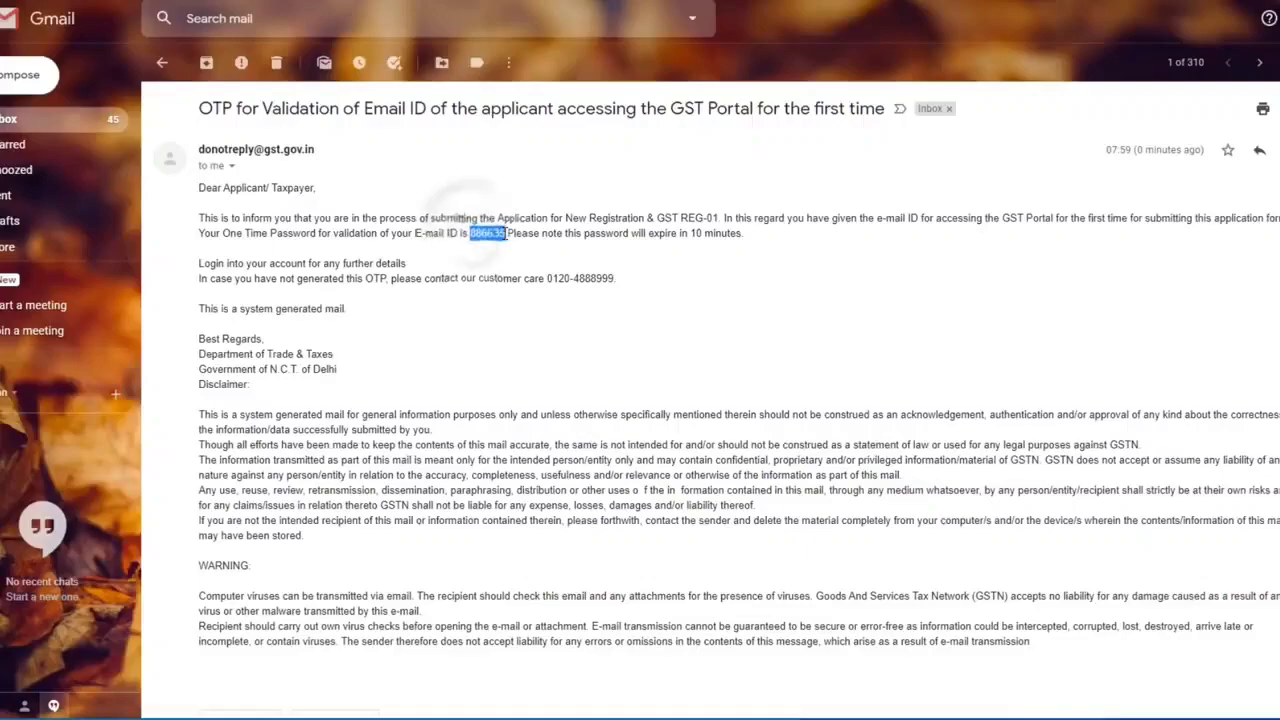
pyautogui.hotkey('alt', 'Tab')
pyautogui.hotkey('ctrl', 'v')
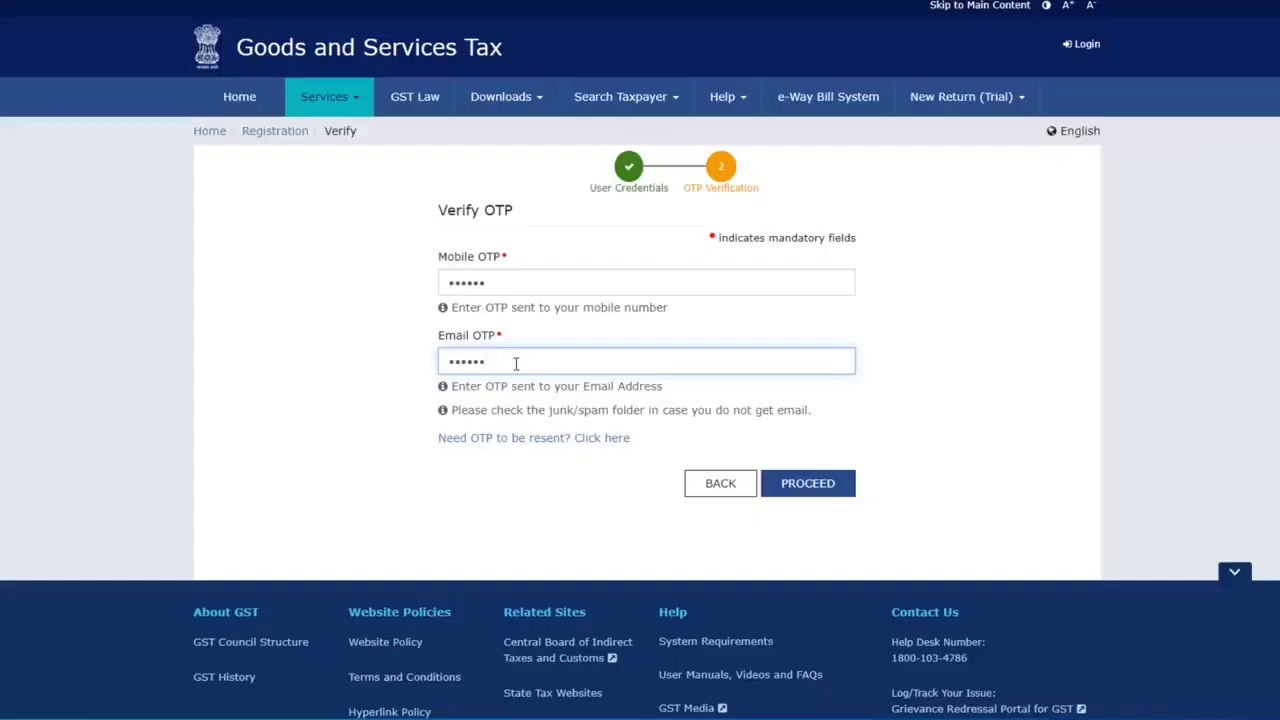
pyautogui.click(808, 484)
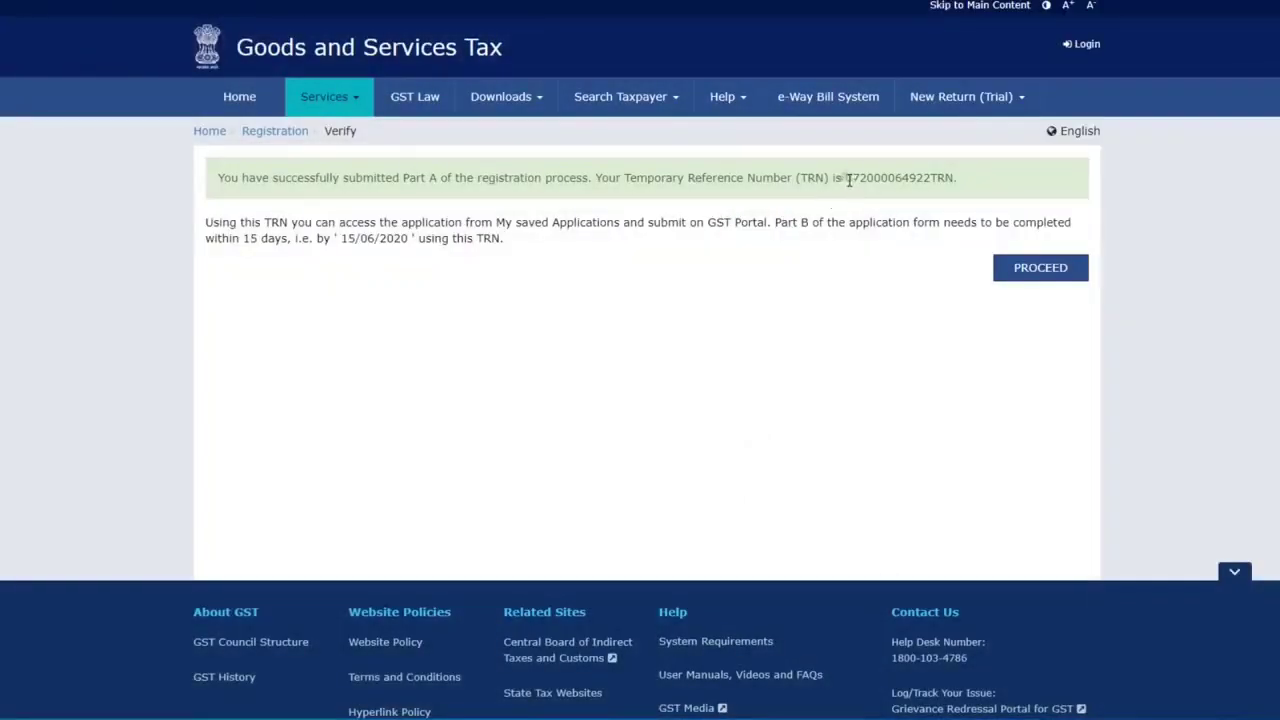
# Copy the issued Temporary Reference Number and sign in with it and the captcha
pyautogui.moveTo(845, 177); pyautogui.dragTo(953, 175)
pyautogui.hotkey('ctrl', 'c')
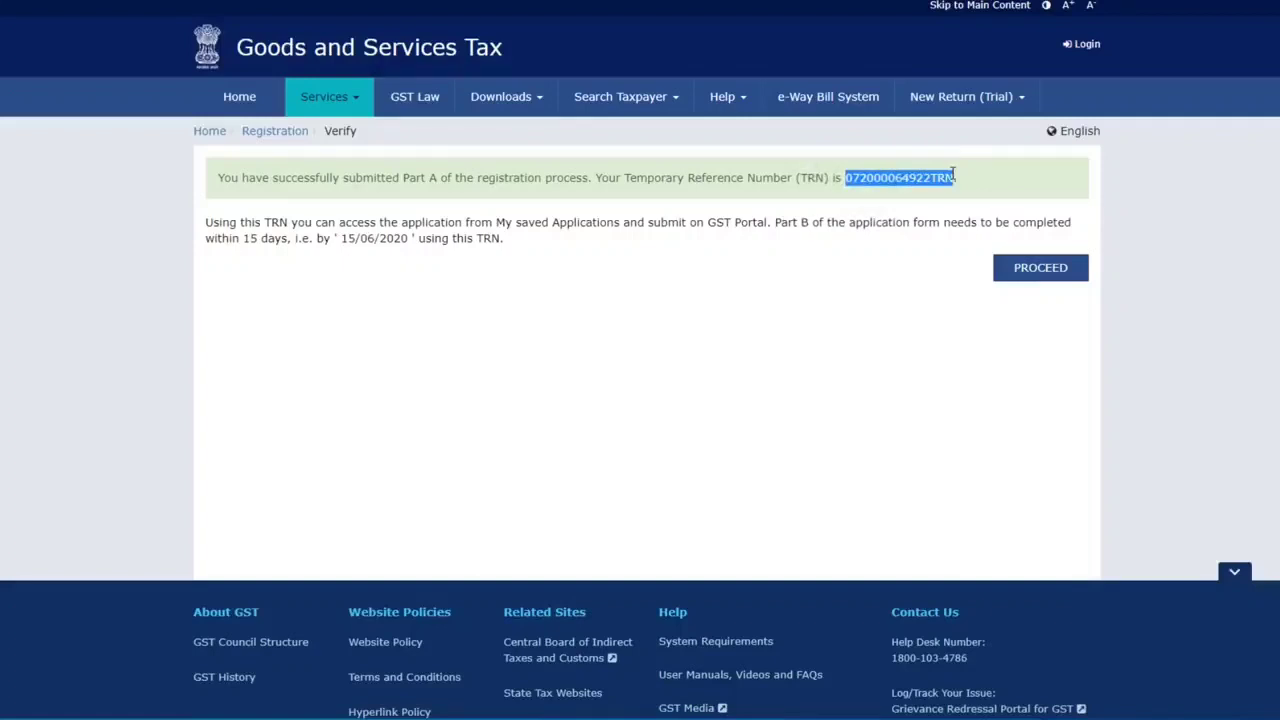
pyautogui.click(1047, 283)
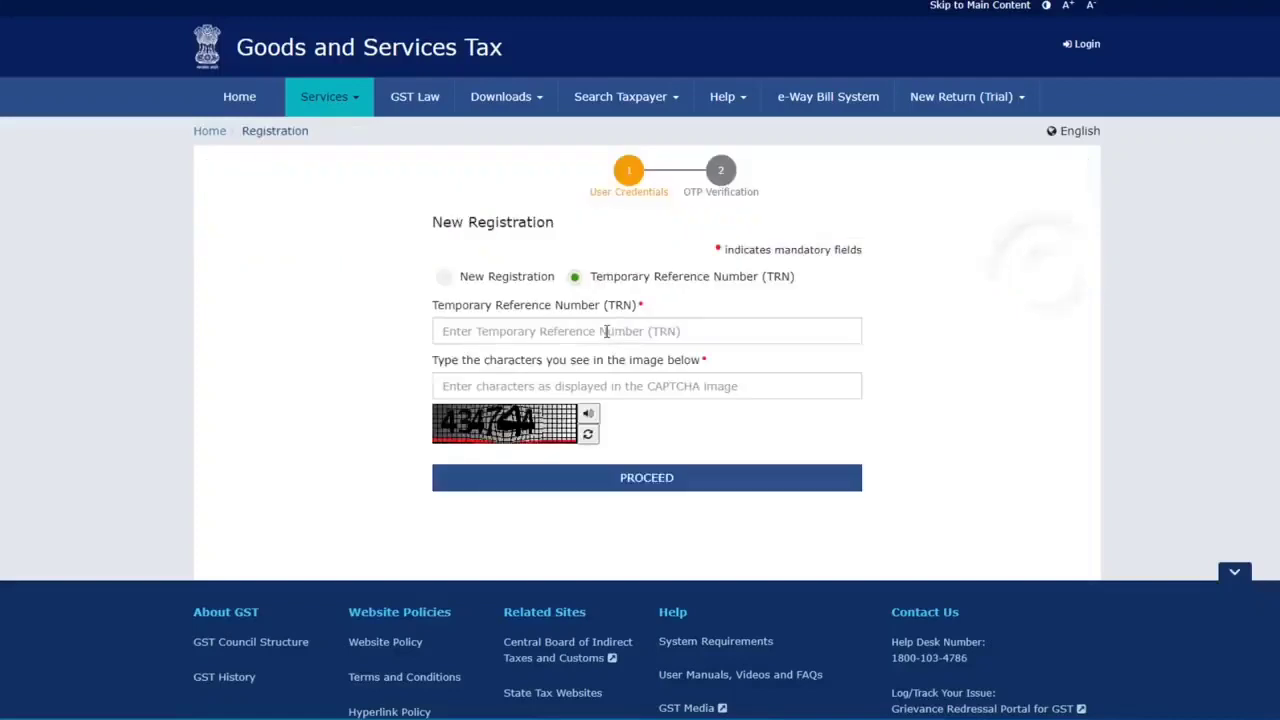
pyautogui.click(606, 331)
pyautogui.hotkey('ctrl', 'v')
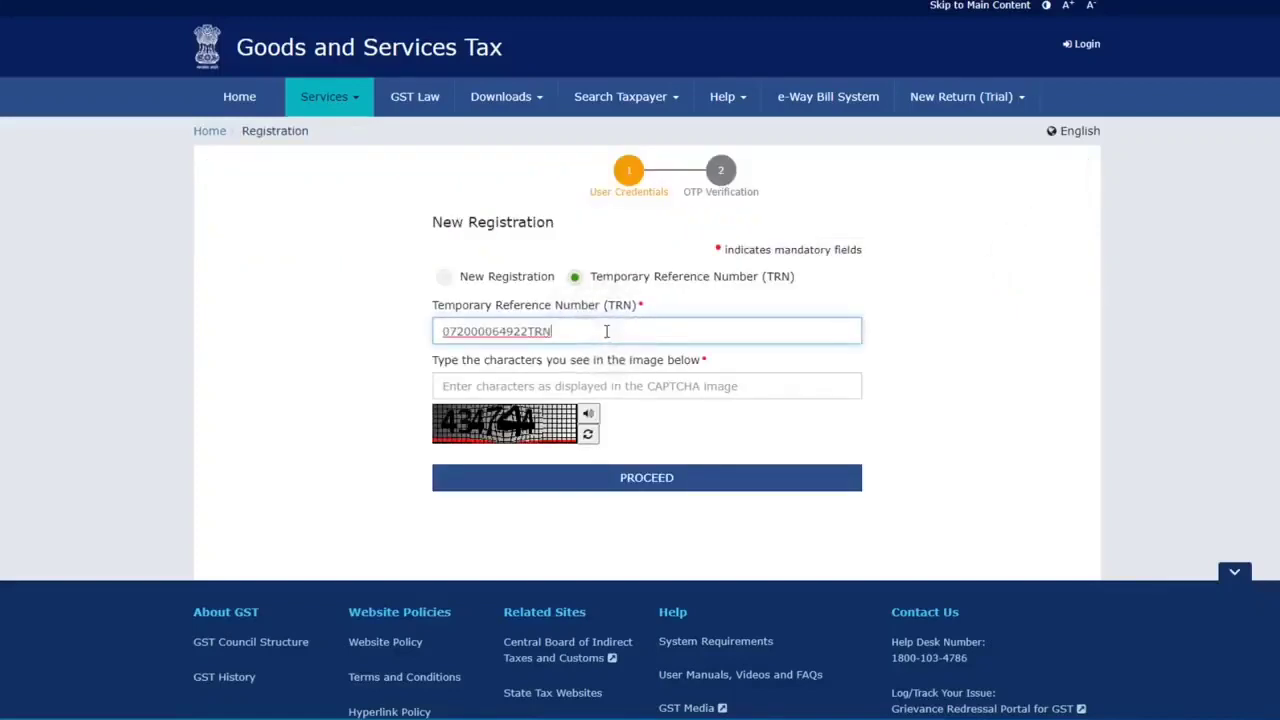
pyautogui.click(562, 388)
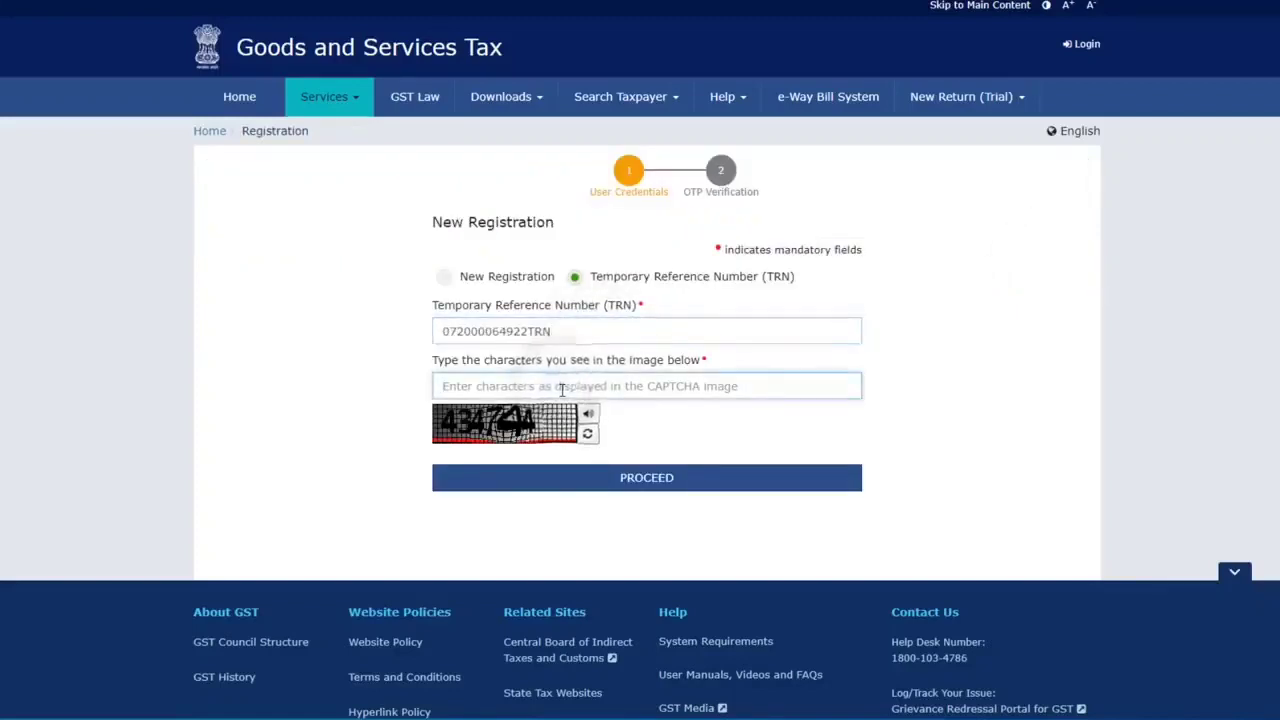
pyautogui.write('434744')
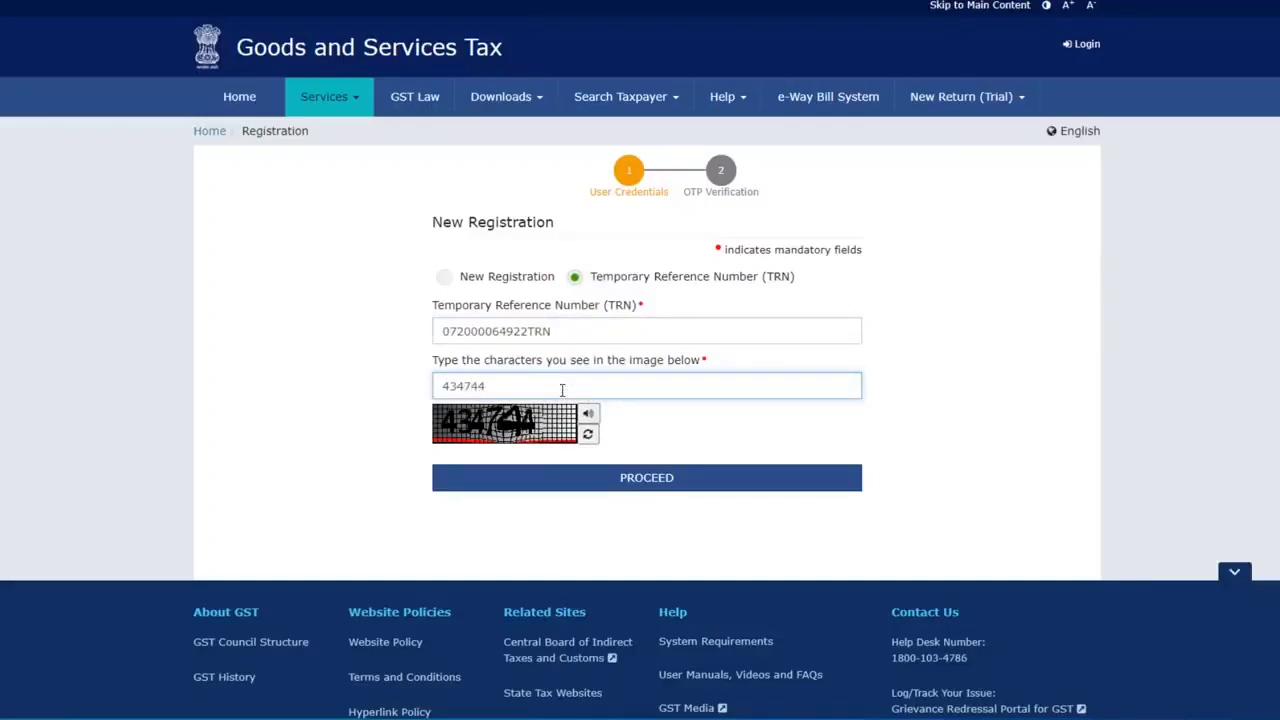
pyautogui.click(646, 478)
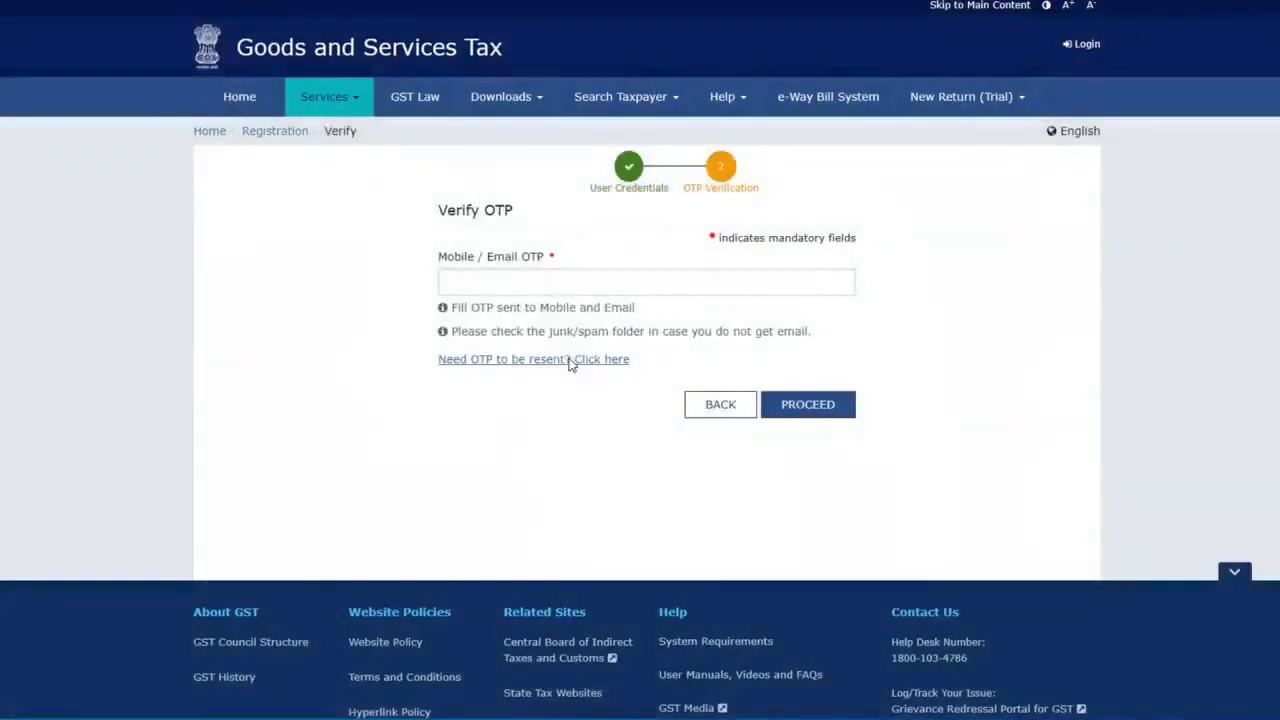
# Enter the OTP from the Gmail message in the Mobile / Email OTP field and proceed
pyautogui.click(535, 281)
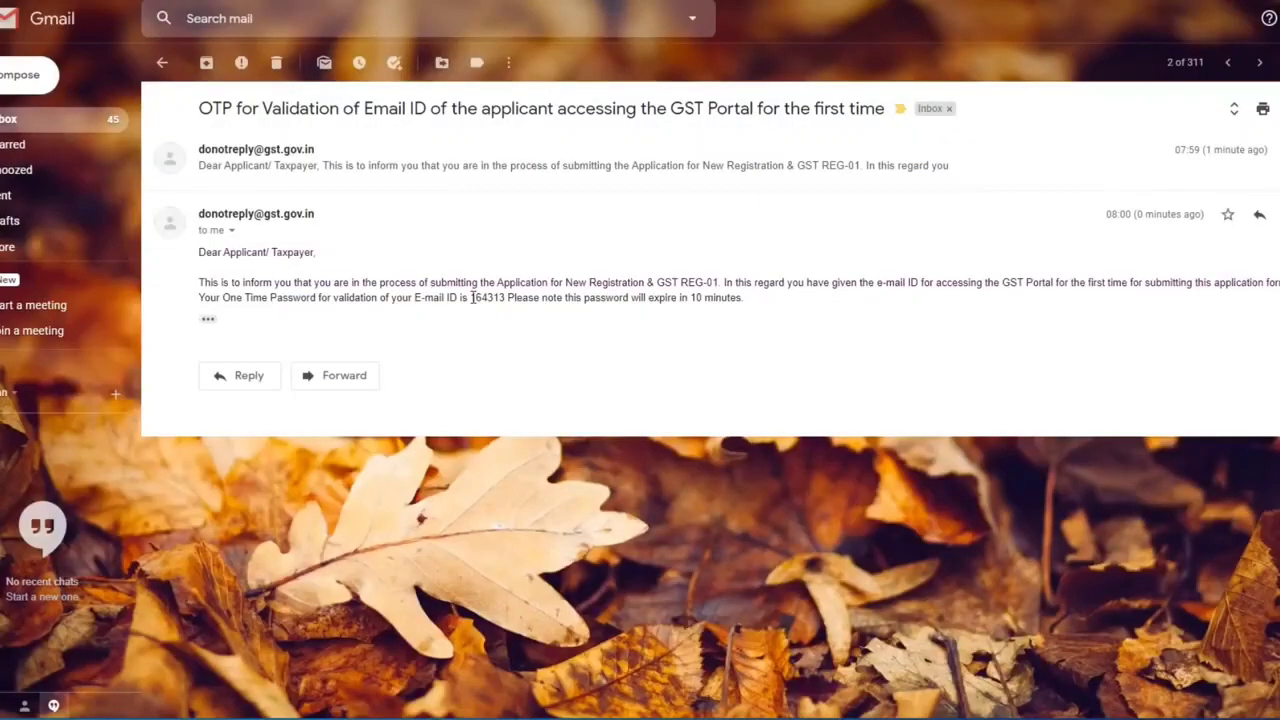
pyautogui.moveTo(471, 297); pyautogui.dragTo(509, 297)
pyautogui.click(506, 297)
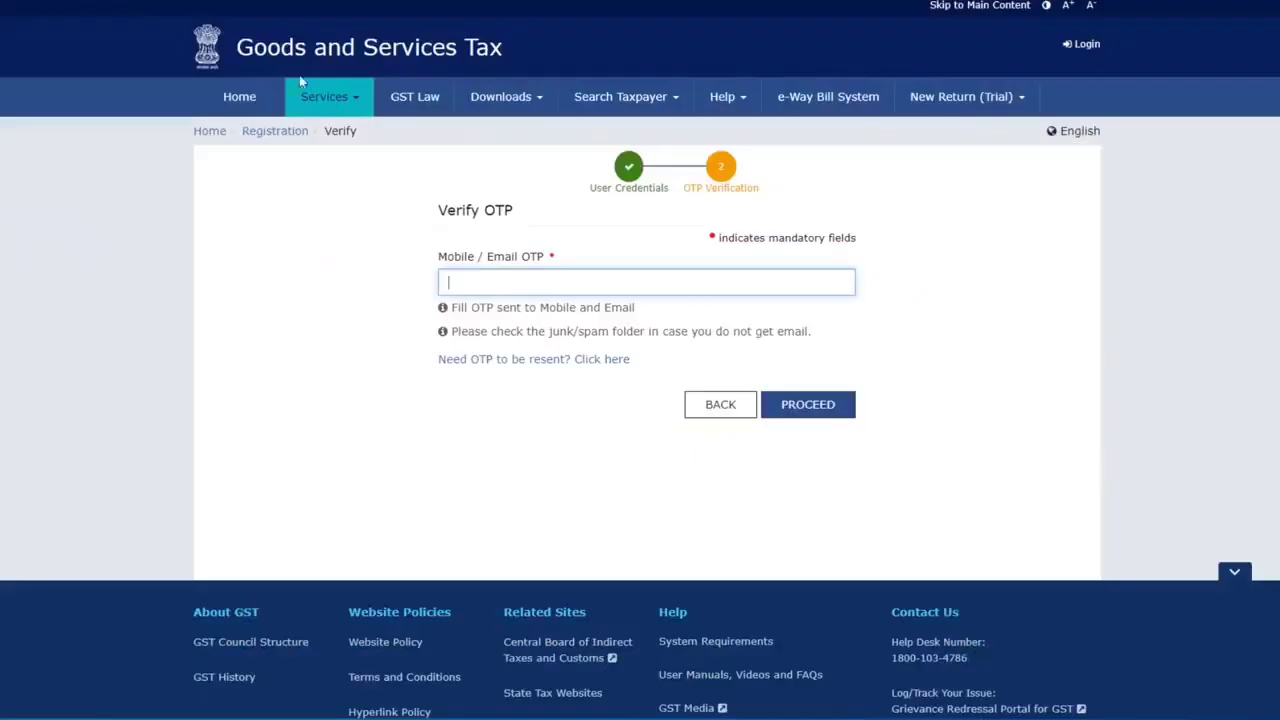
pyautogui.hotkey('ctrl', 'v')
pyautogui.click(831, 414)
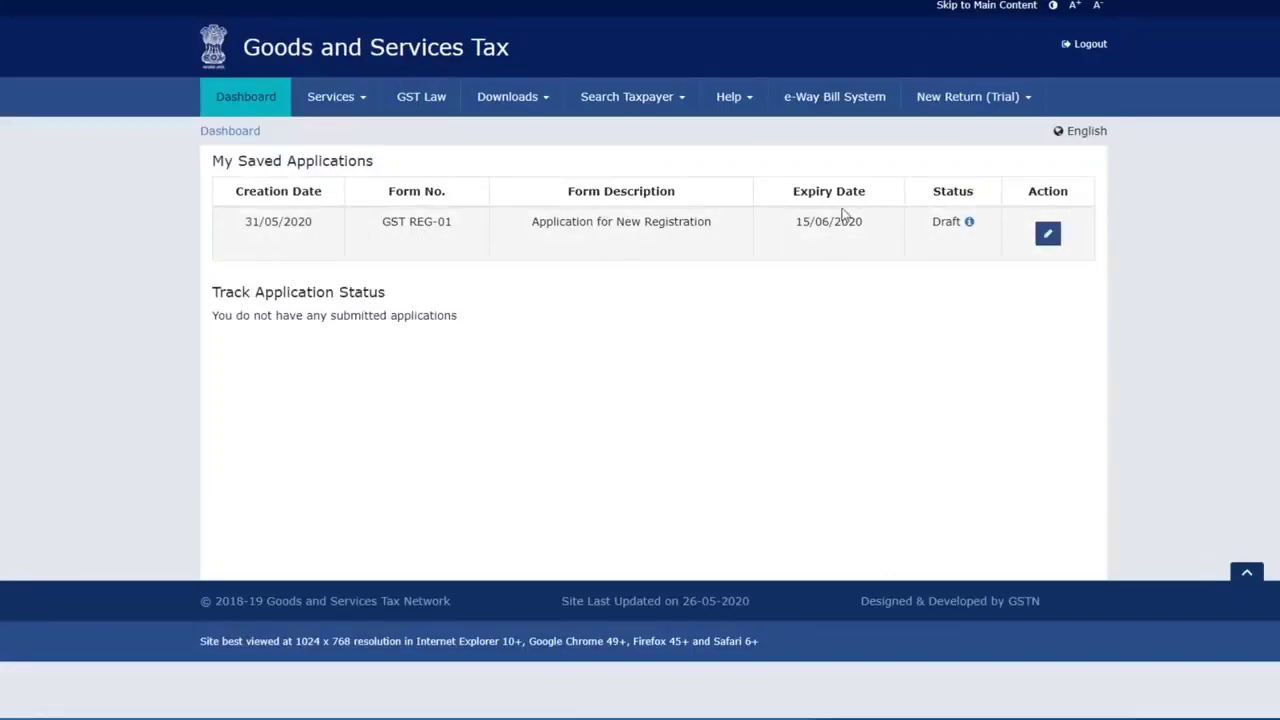
# Open the draft GST REG-01 application and set the constitution of business to Proprietorship
pyautogui.moveTo(803, 226); pyautogui.dragTo(862, 222)
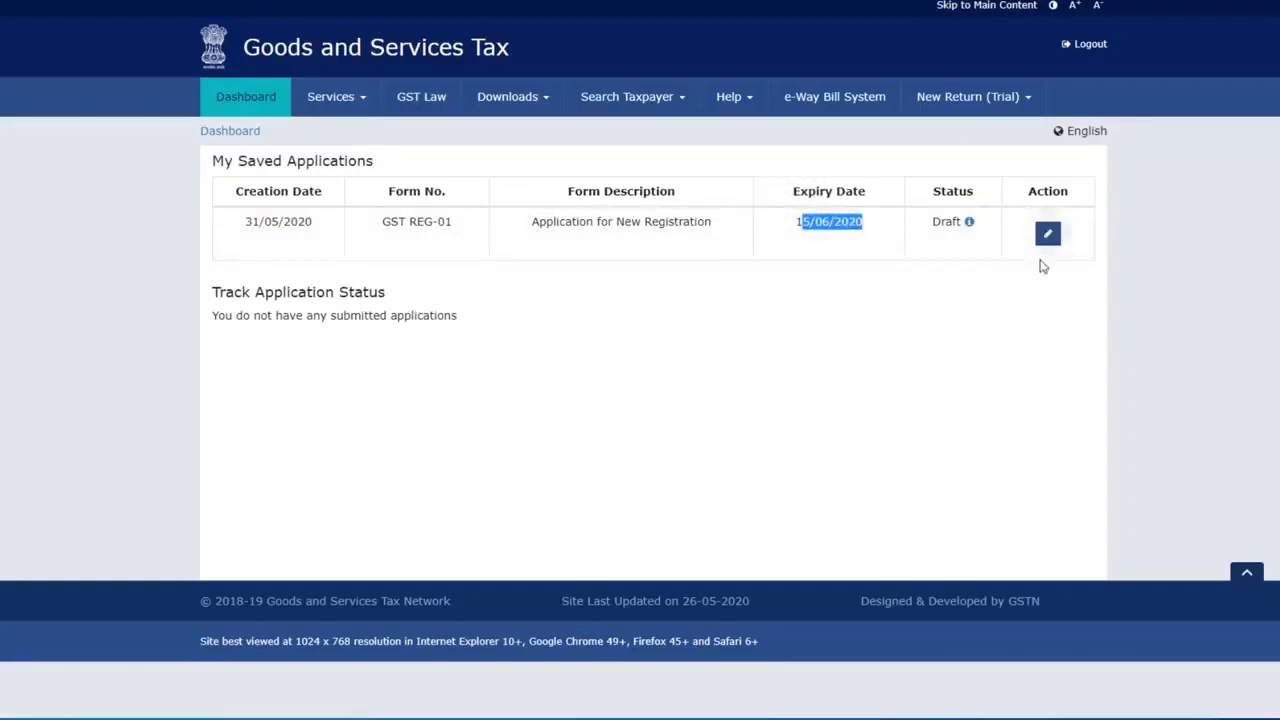
pyautogui.click(1048, 236)
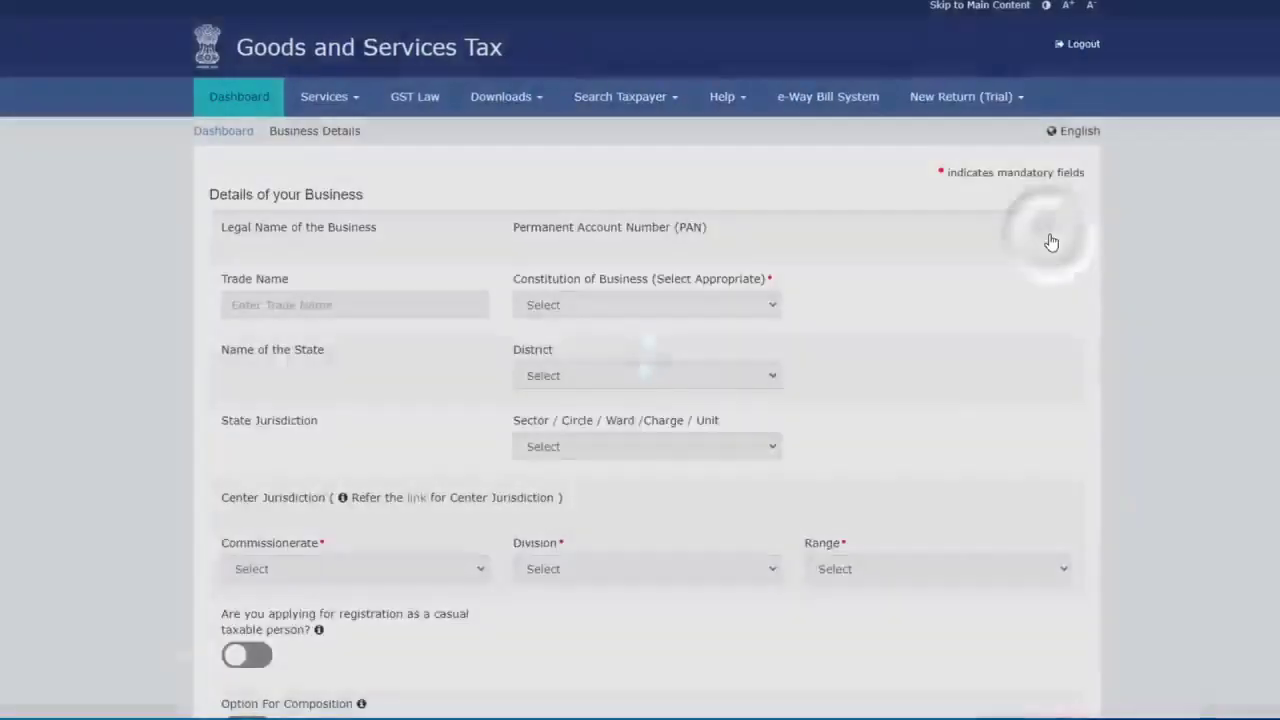
pyautogui.scroll(-1, 263, 300)
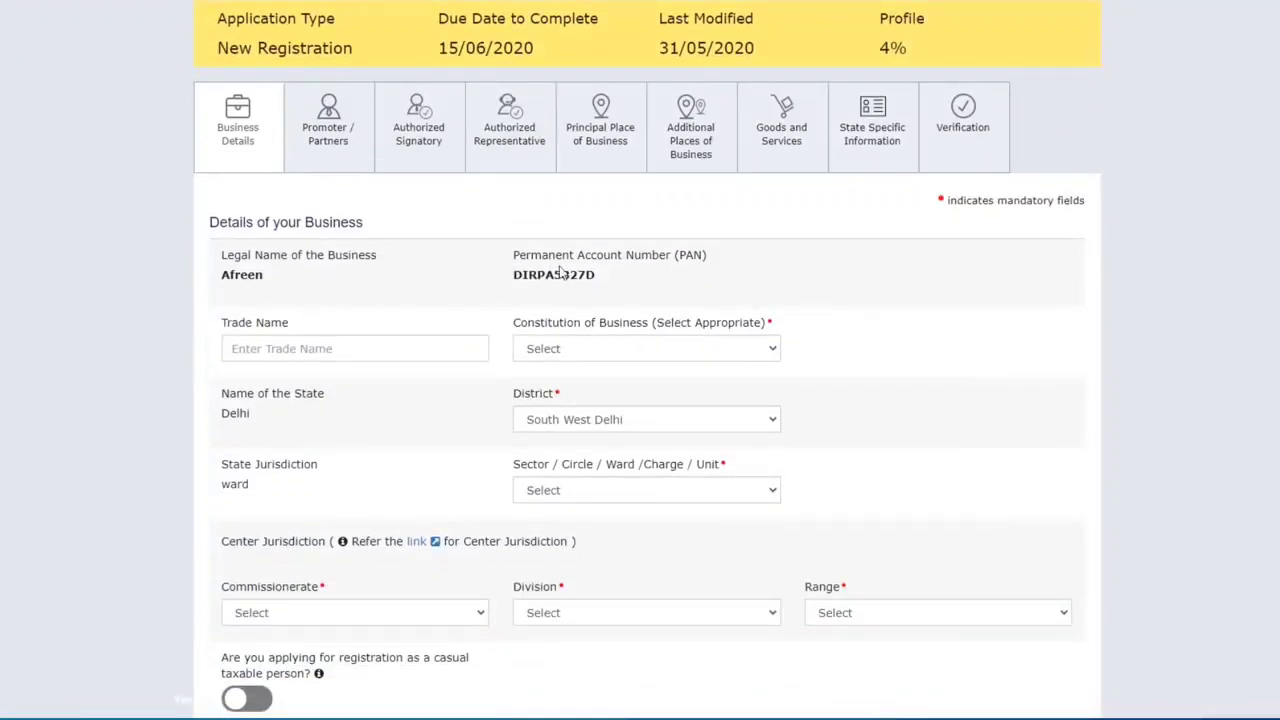
pyautogui.scroll(-1, 560, 272)
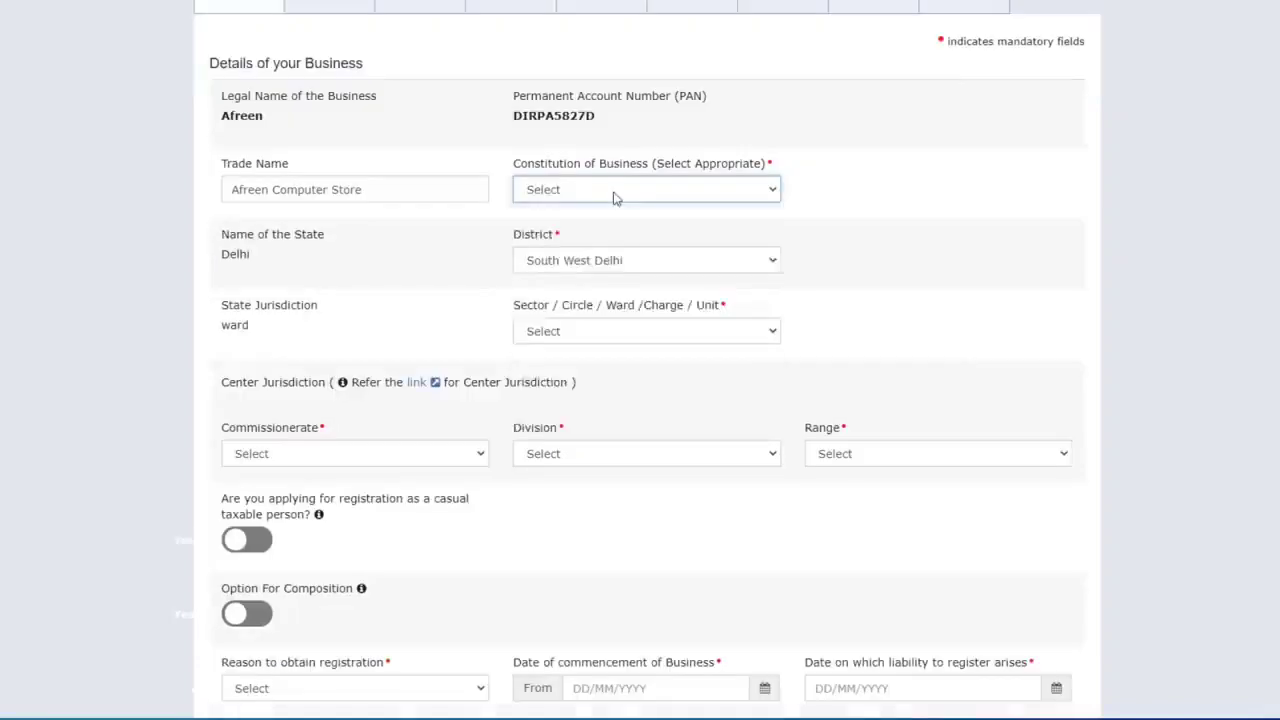
pyautogui.click(612, 192)
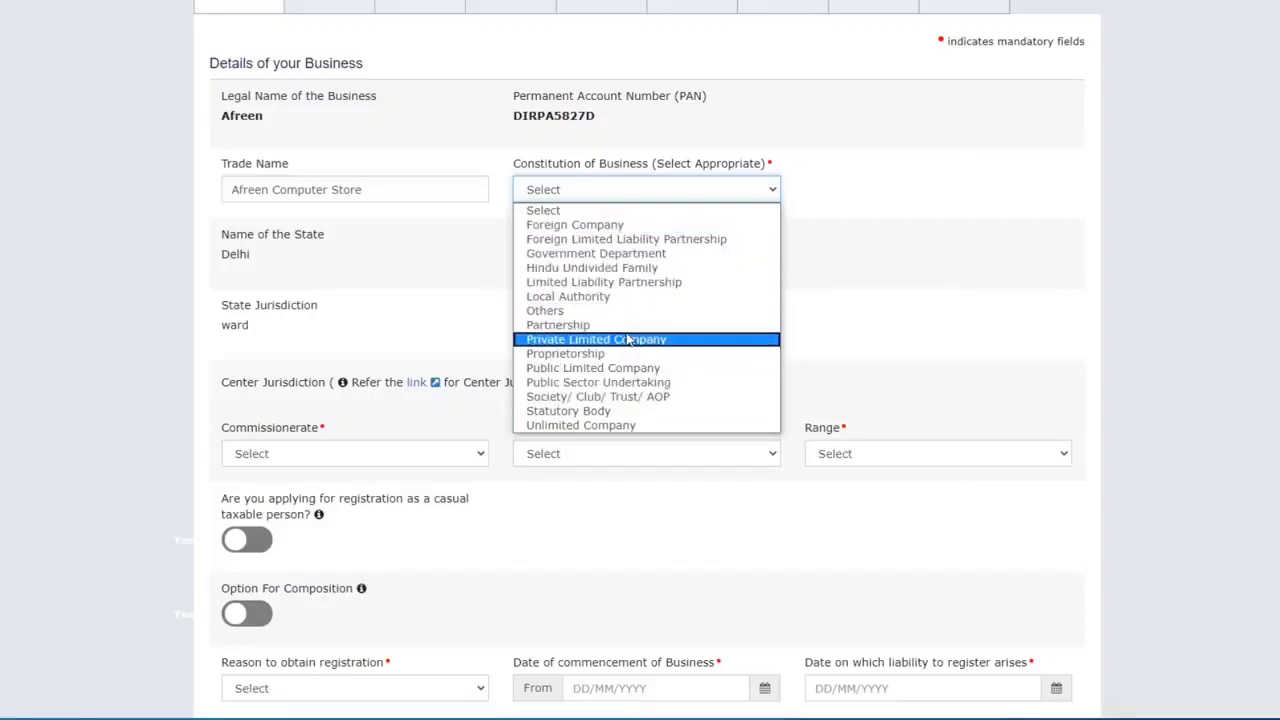
pyautogui.click(571, 356)
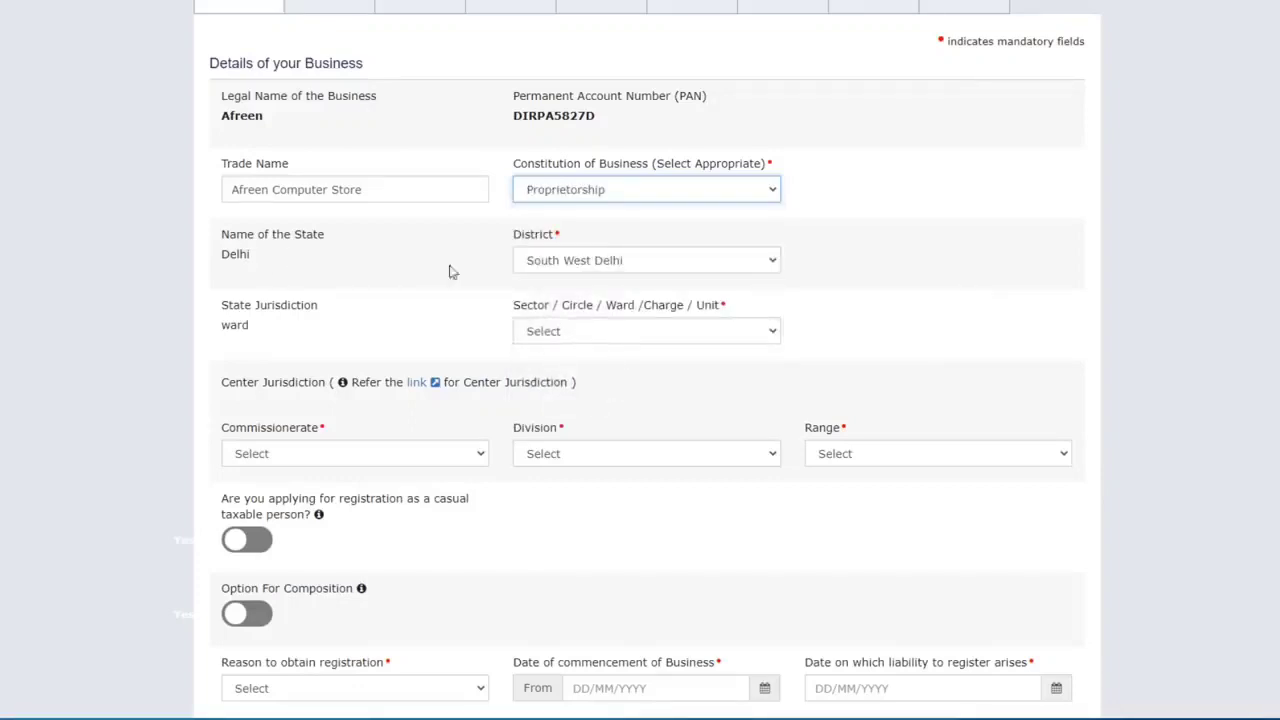
pyautogui.scroll(-1, 494, 271)
# Set the jurisdiction to Ward 111(Special Zone), DELHI WEST, UTTAM NAGAR and RANGE - 126
pyautogui.click(597, 183)
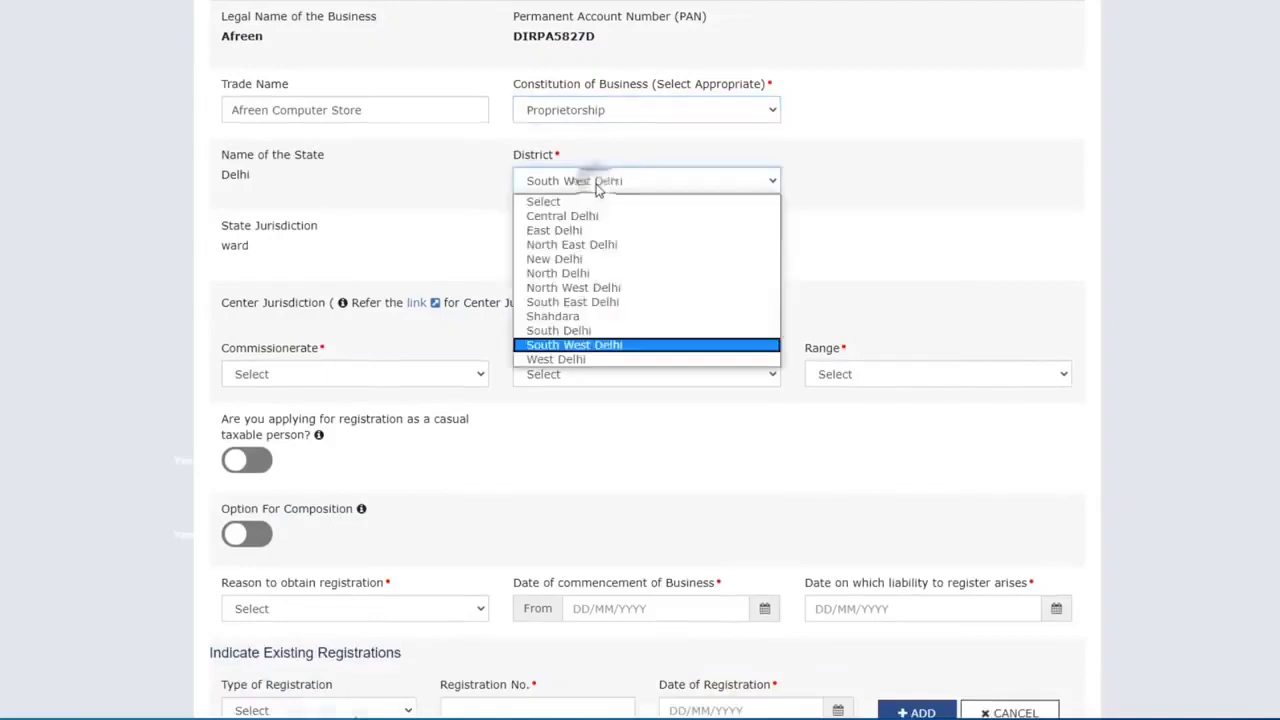
pyautogui.click(594, 180)
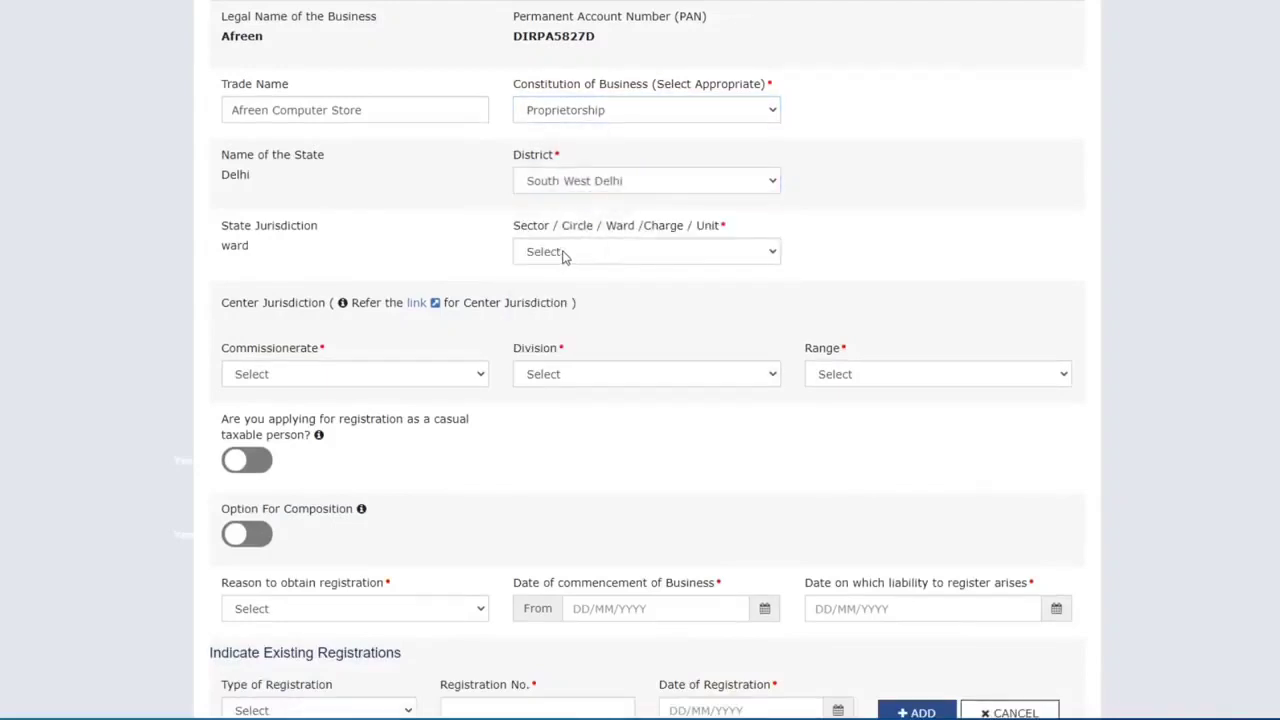
pyautogui.click(563, 253)
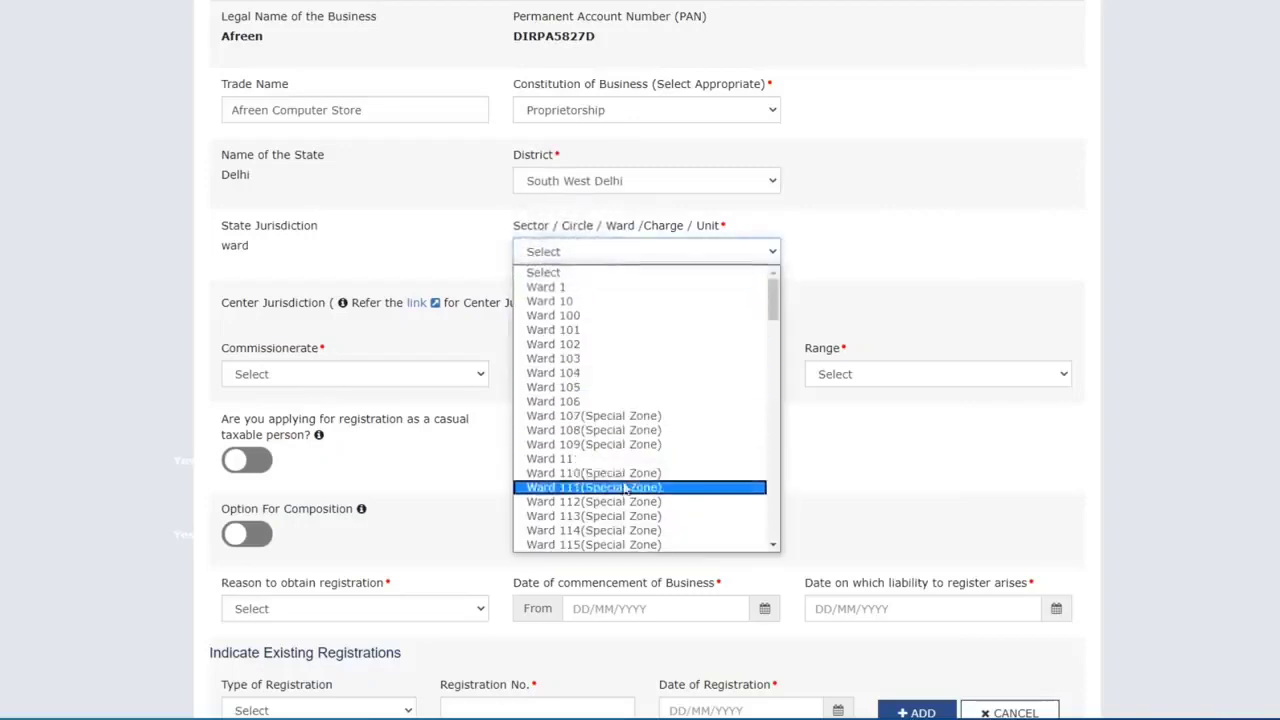
pyautogui.click(624, 487)
pyautogui.scroll(-1, 320, 260)
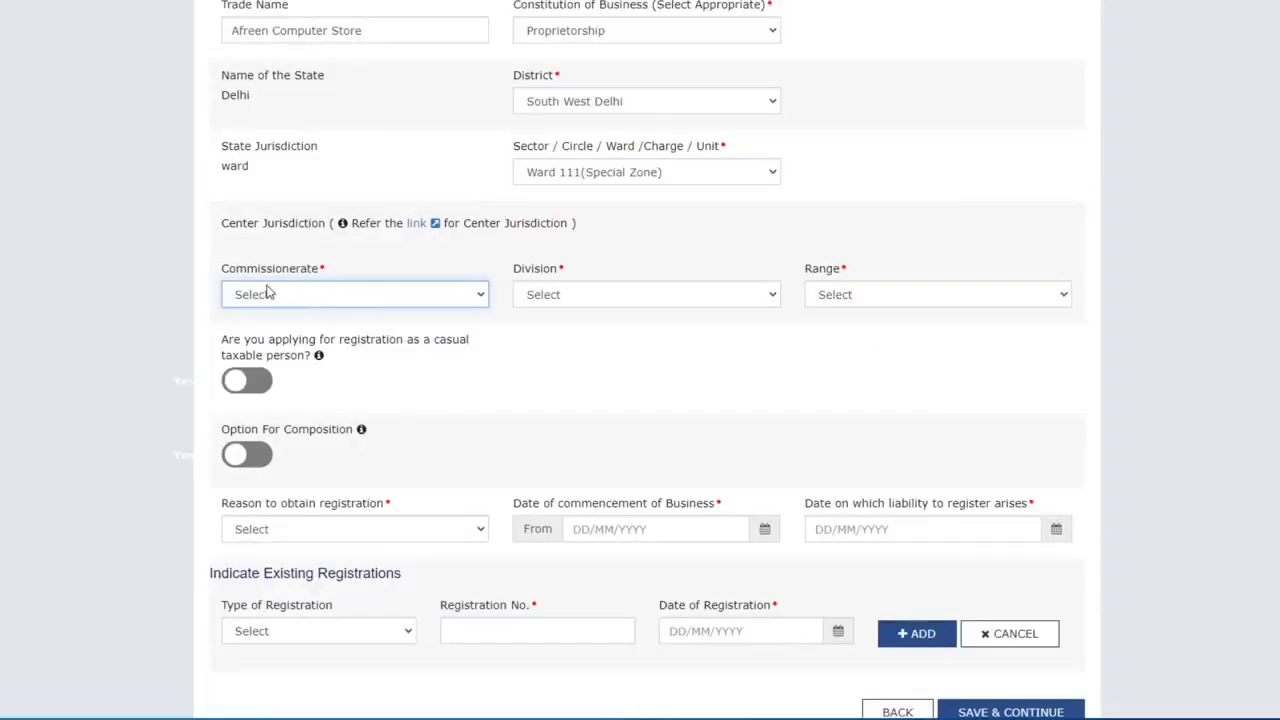
pyautogui.click(362, 294)
pyautogui.scroll(-2, 378, 360)
pyautogui.scroll(-5, 368, 444)
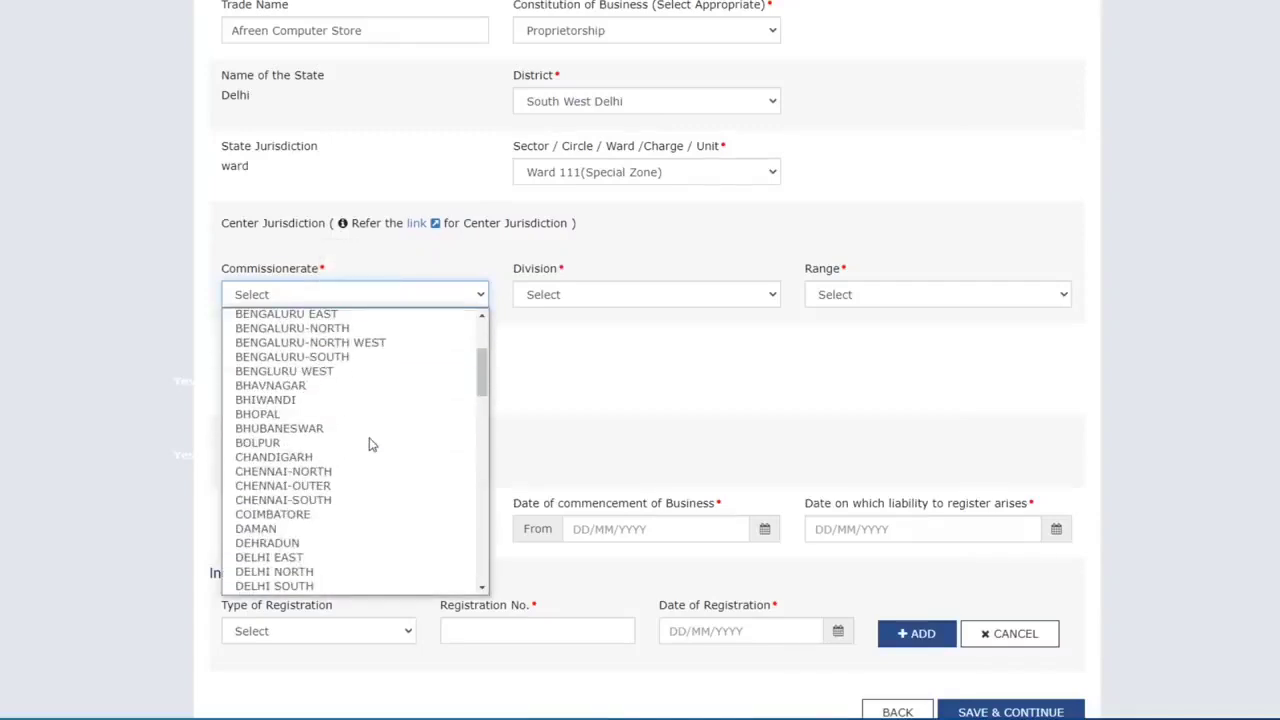
pyautogui.click(290, 443)
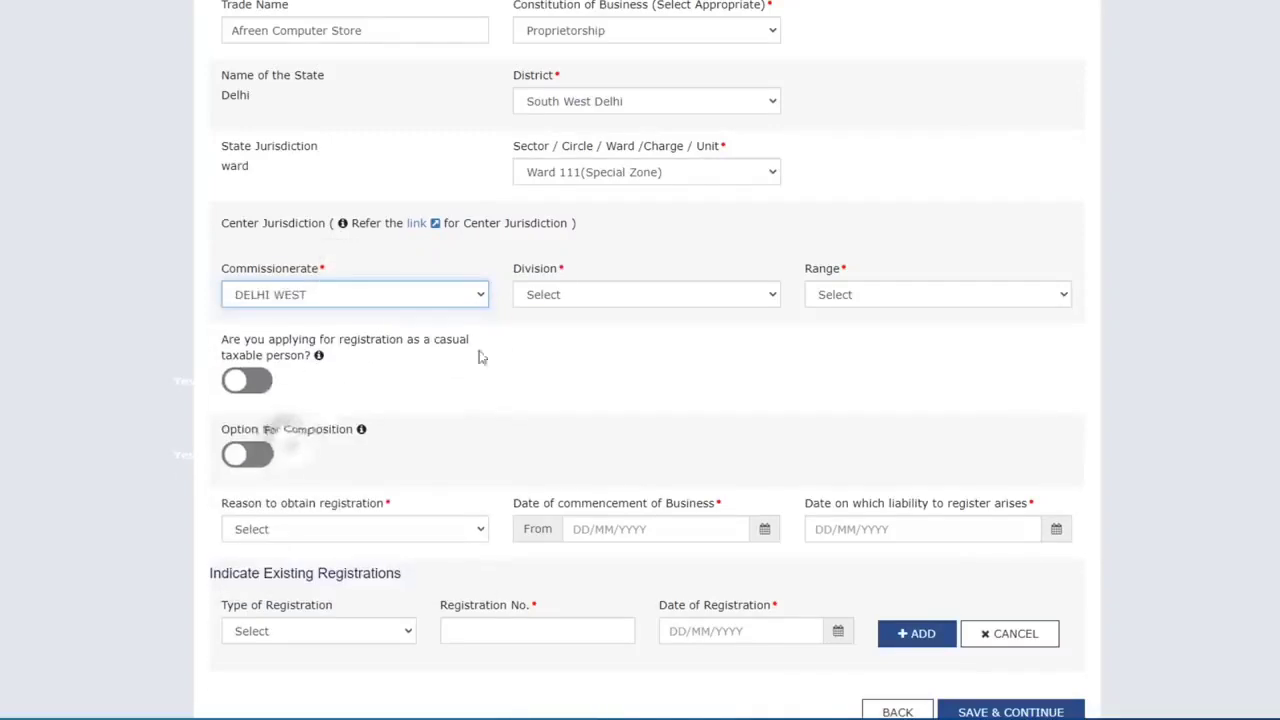
pyautogui.click(569, 293)
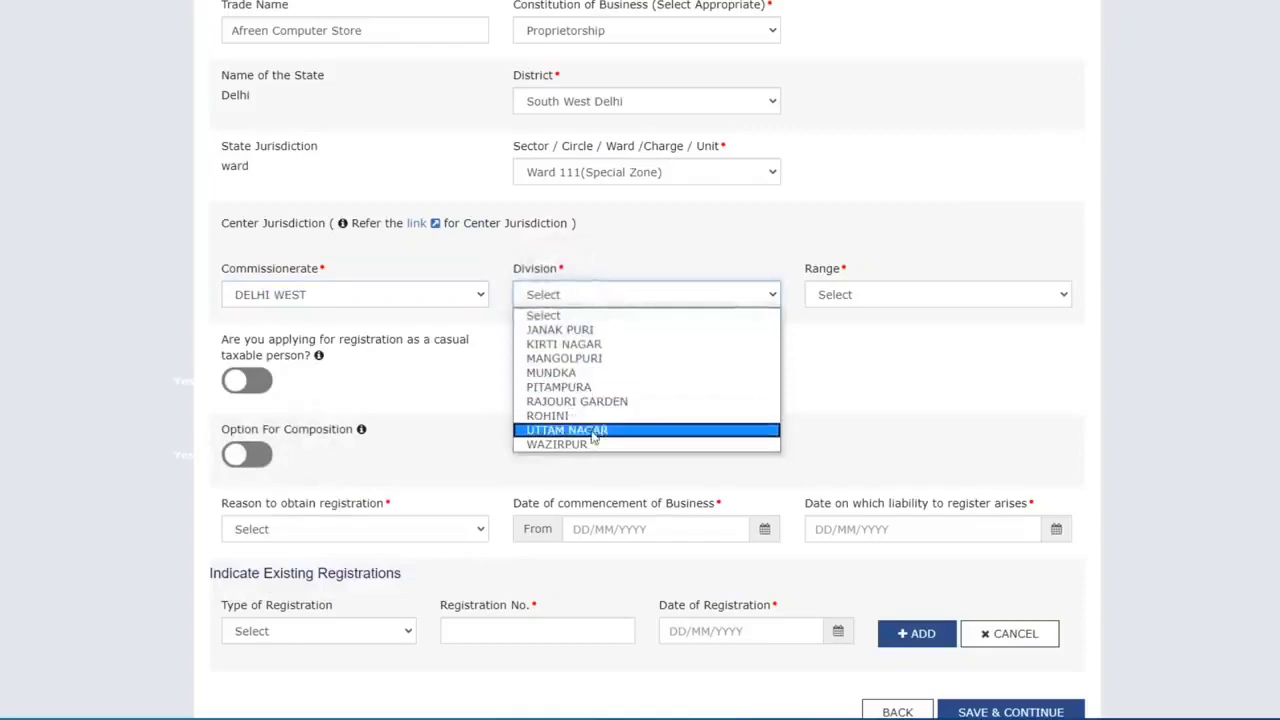
pyautogui.click(567, 430)
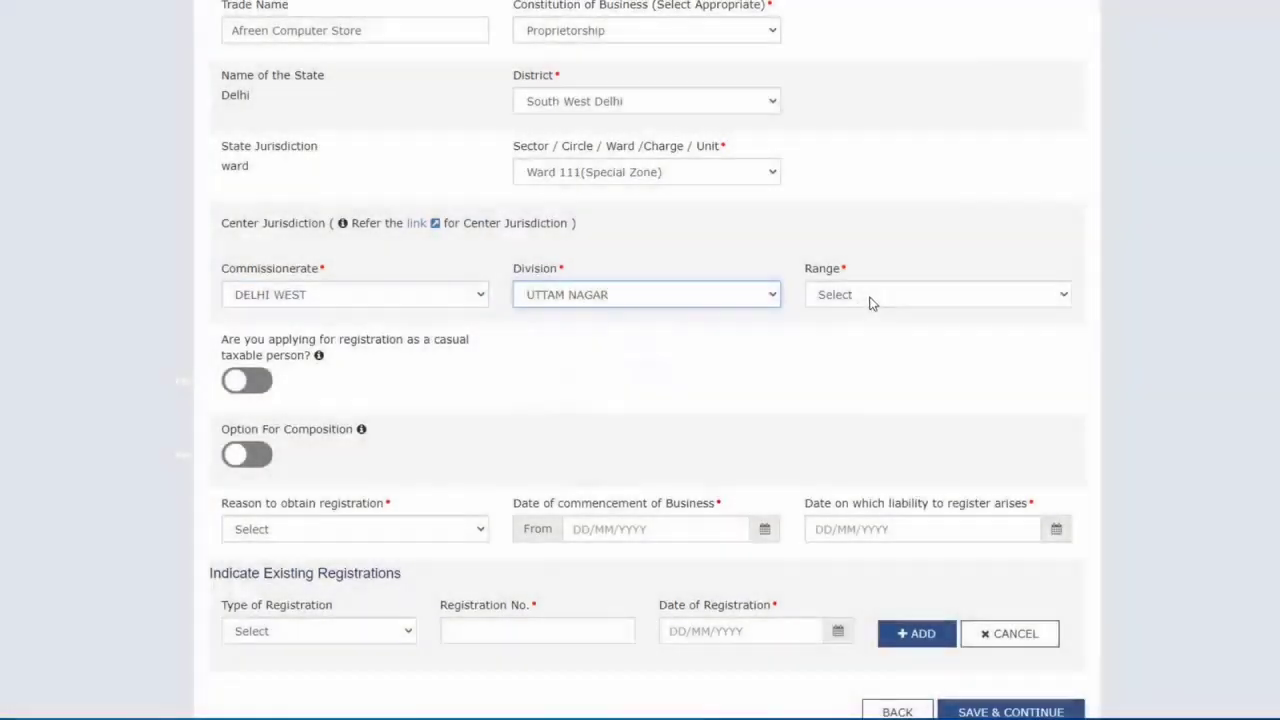
pyautogui.click(868, 298)
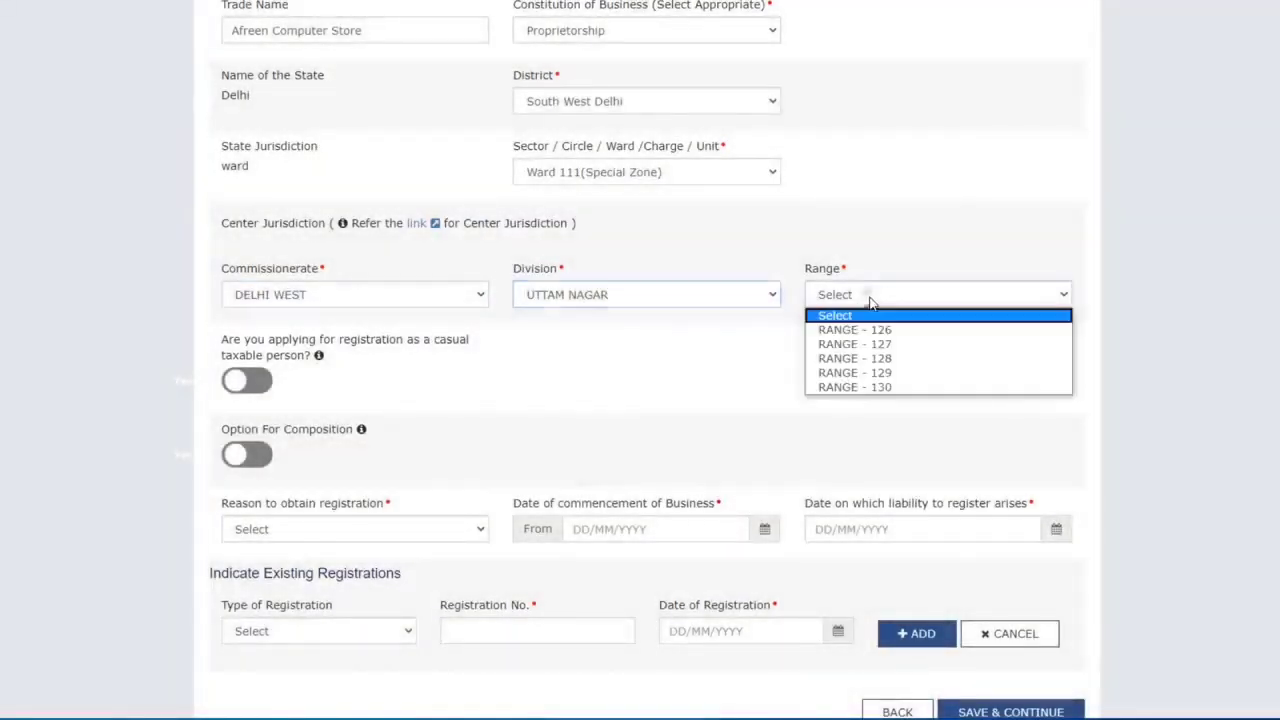
pyautogui.click(888, 330)
# Set the reason for obtaining registration to Inter-State supply
pyautogui.scroll(-1, 893, 341)
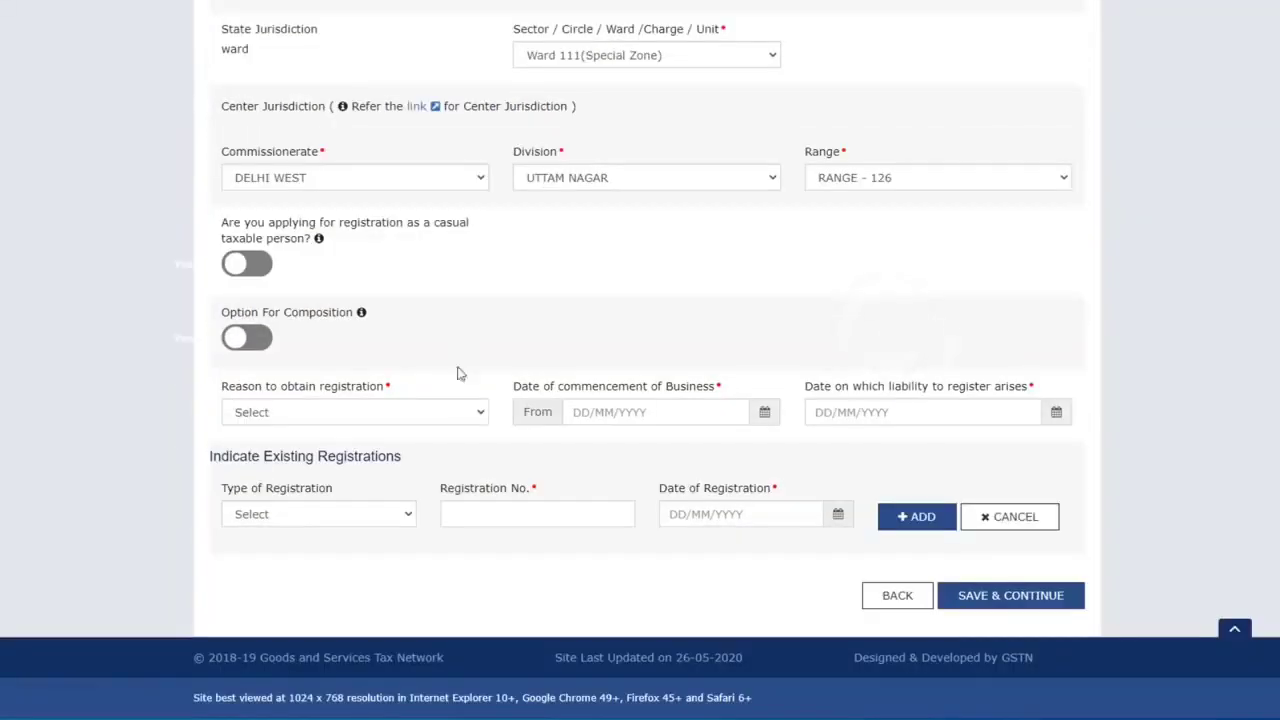
pyautogui.click(455, 410)
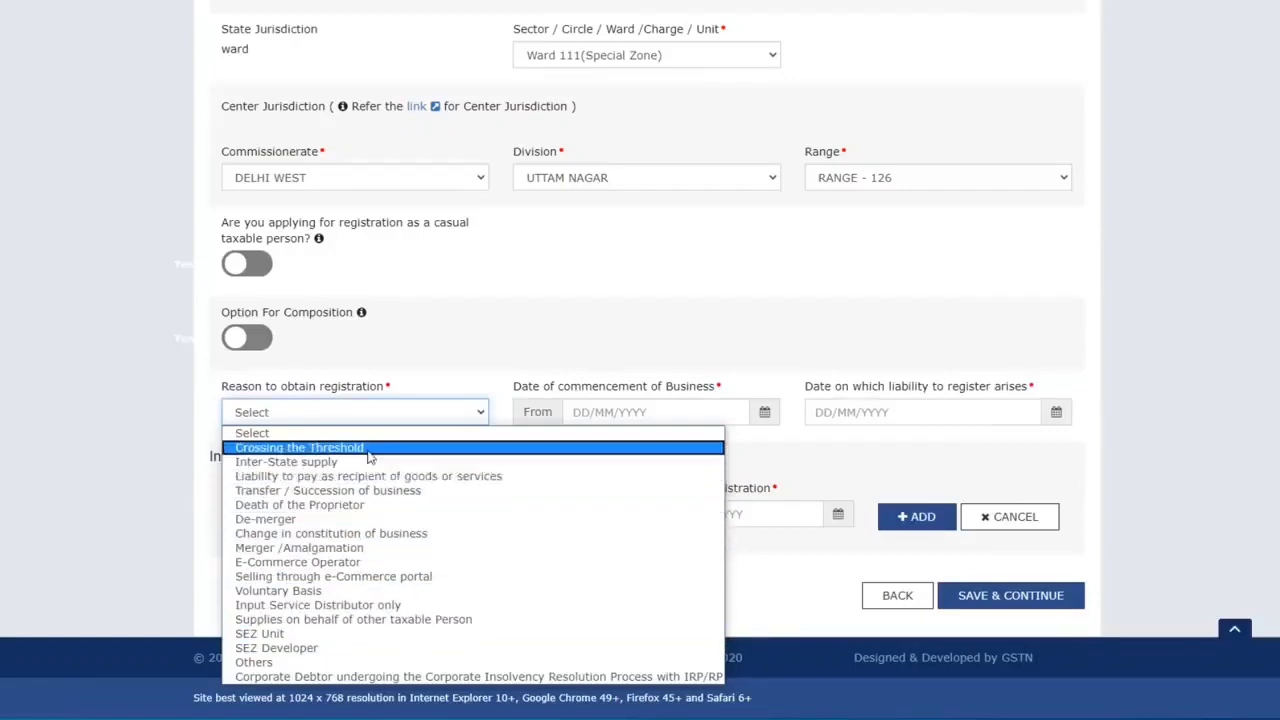
pyautogui.click(313, 663)
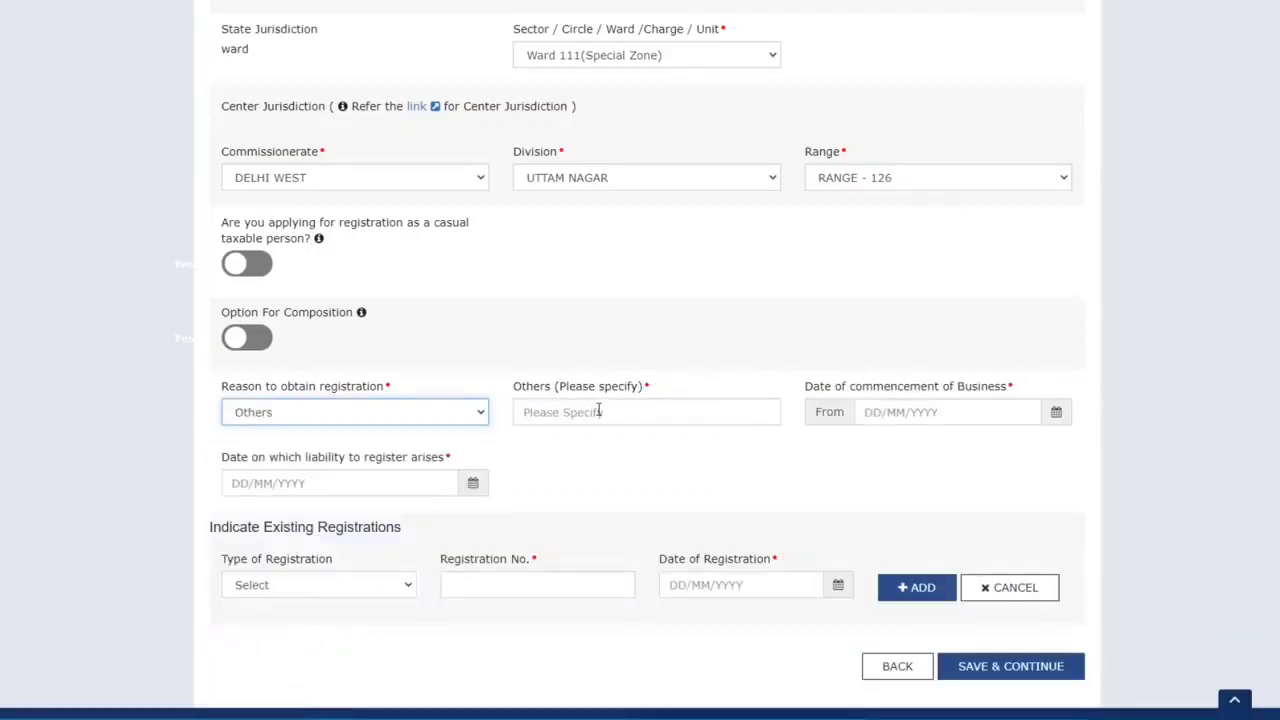
pyautogui.click(440, 412)
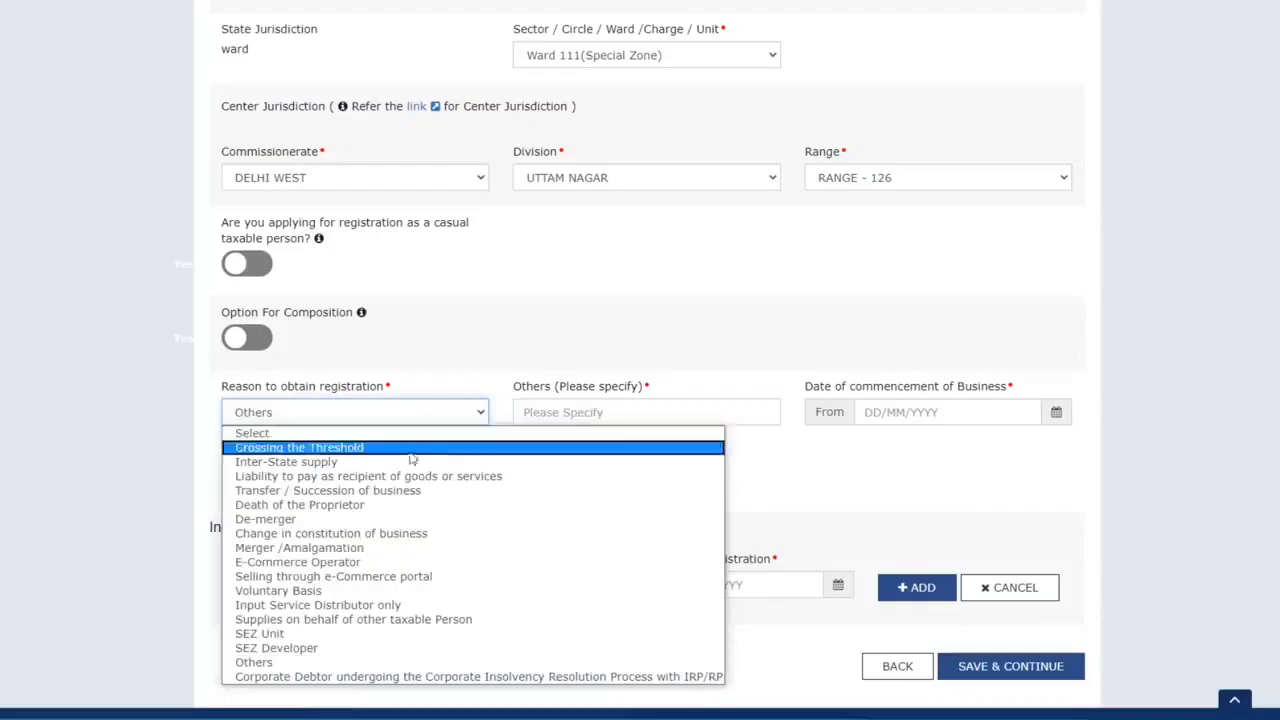
pyautogui.click(350, 463)
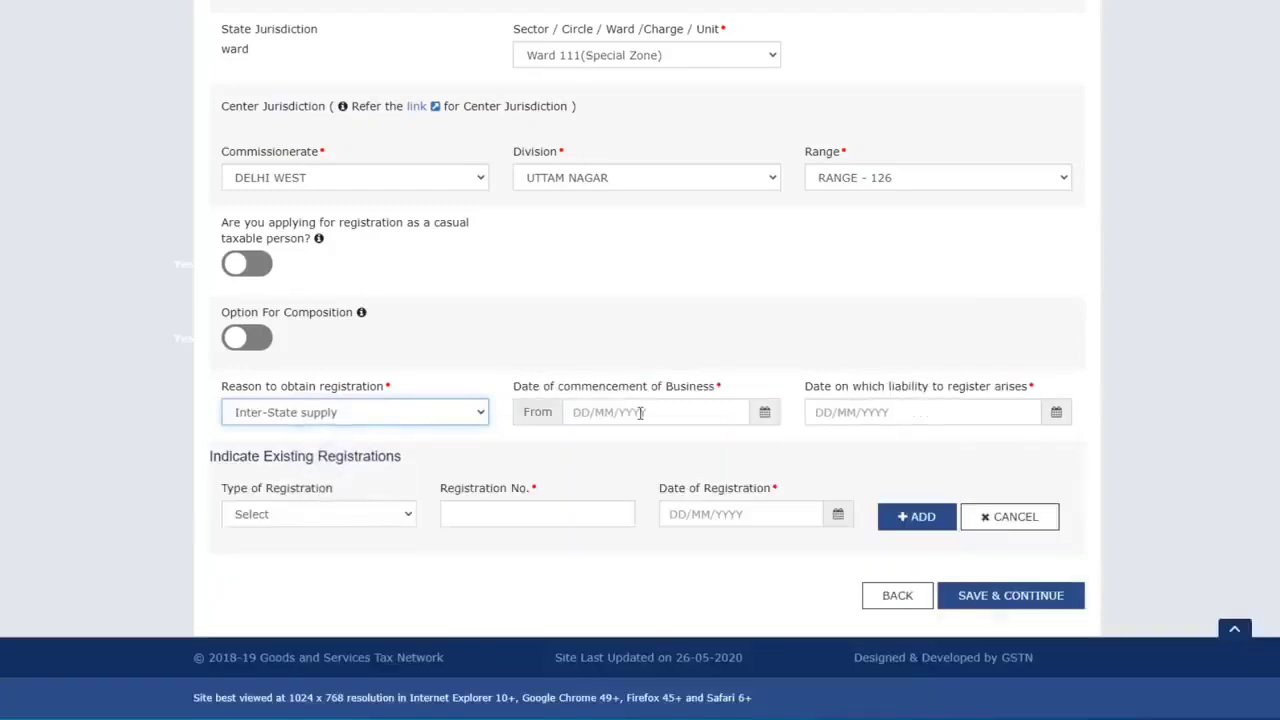
pyautogui.click(641, 412)
# Set the business commencement date to 01/05/2020 and the liability date to 14/05/2020
pyautogui.click(764, 412)
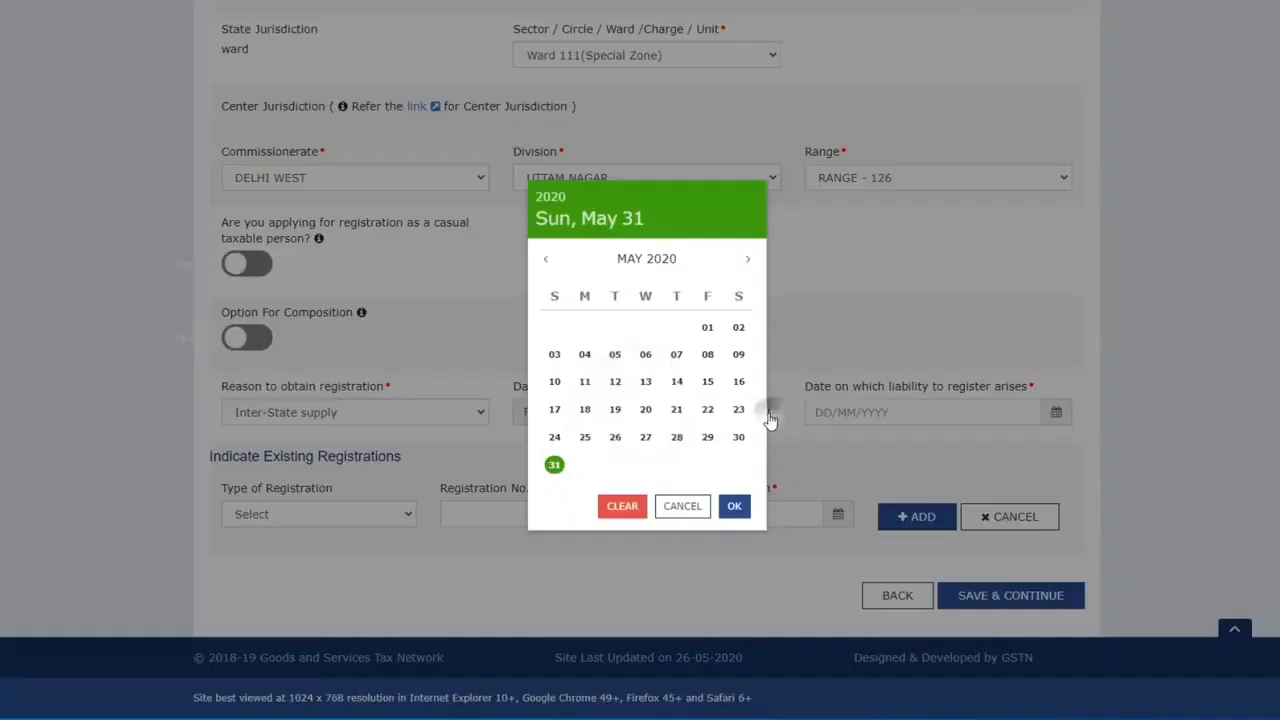
pyautogui.click(707, 327)
pyautogui.click(1056, 412)
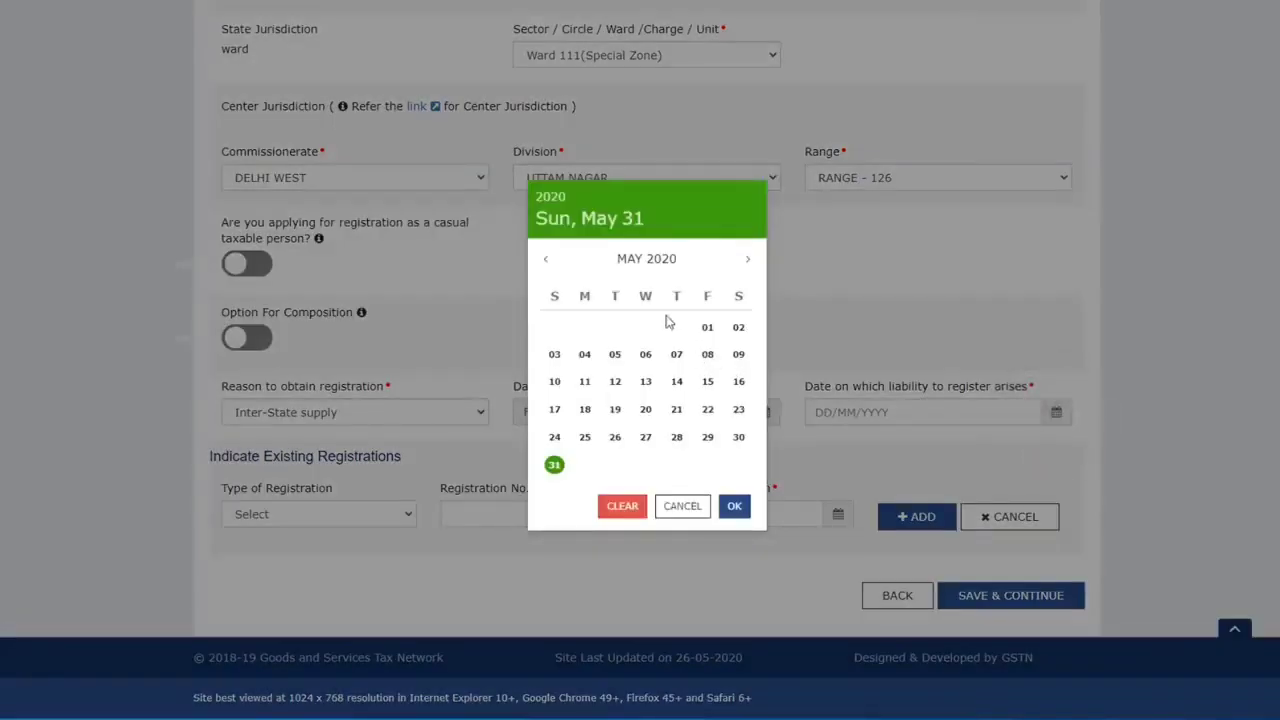
pyautogui.click(677, 382)
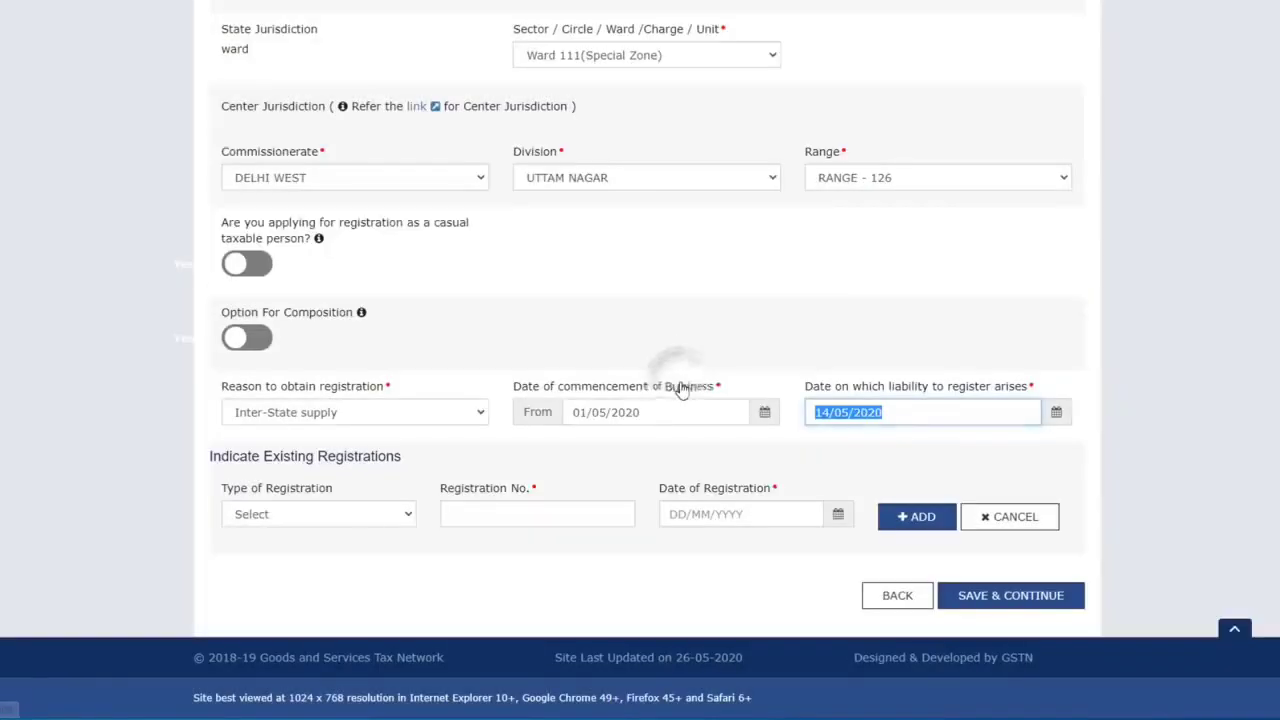
# Add an existing Temporary ID registration with the pasted number, dated 31/05/2020
pyautogui.click(261, 514)
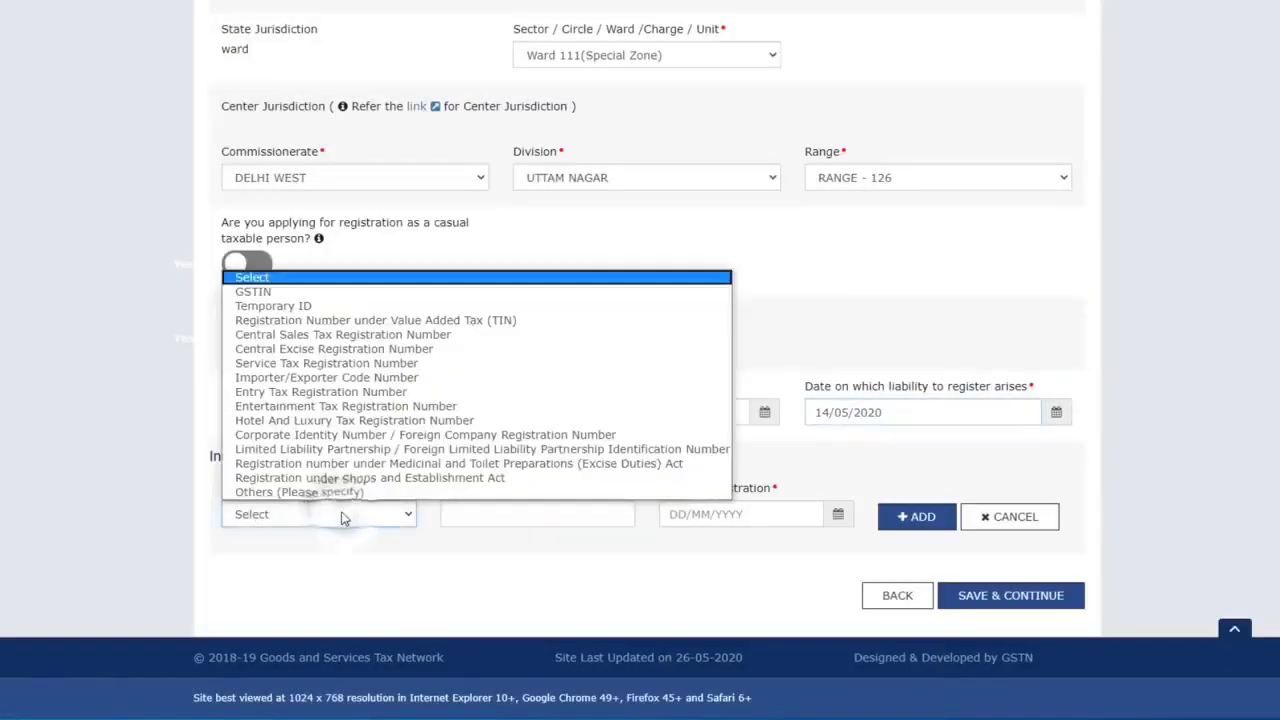
pyautogui.click(275, 306)
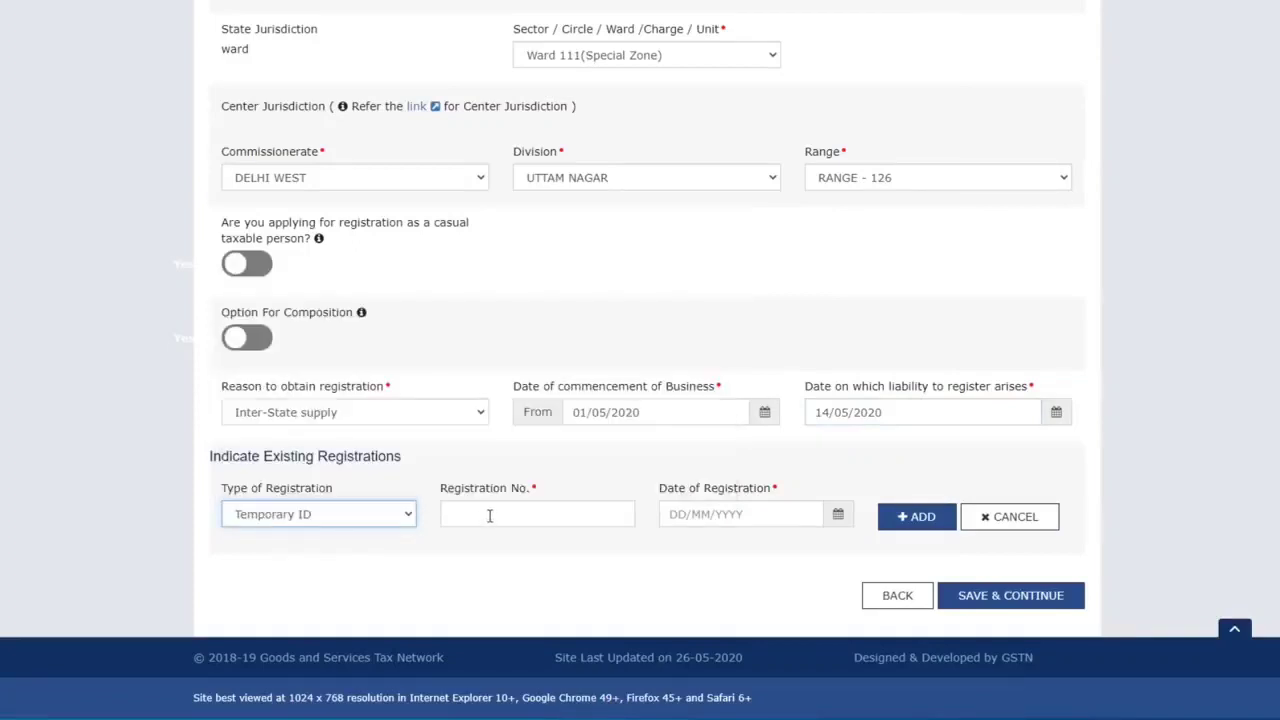
pyautogui.click(489, 515)
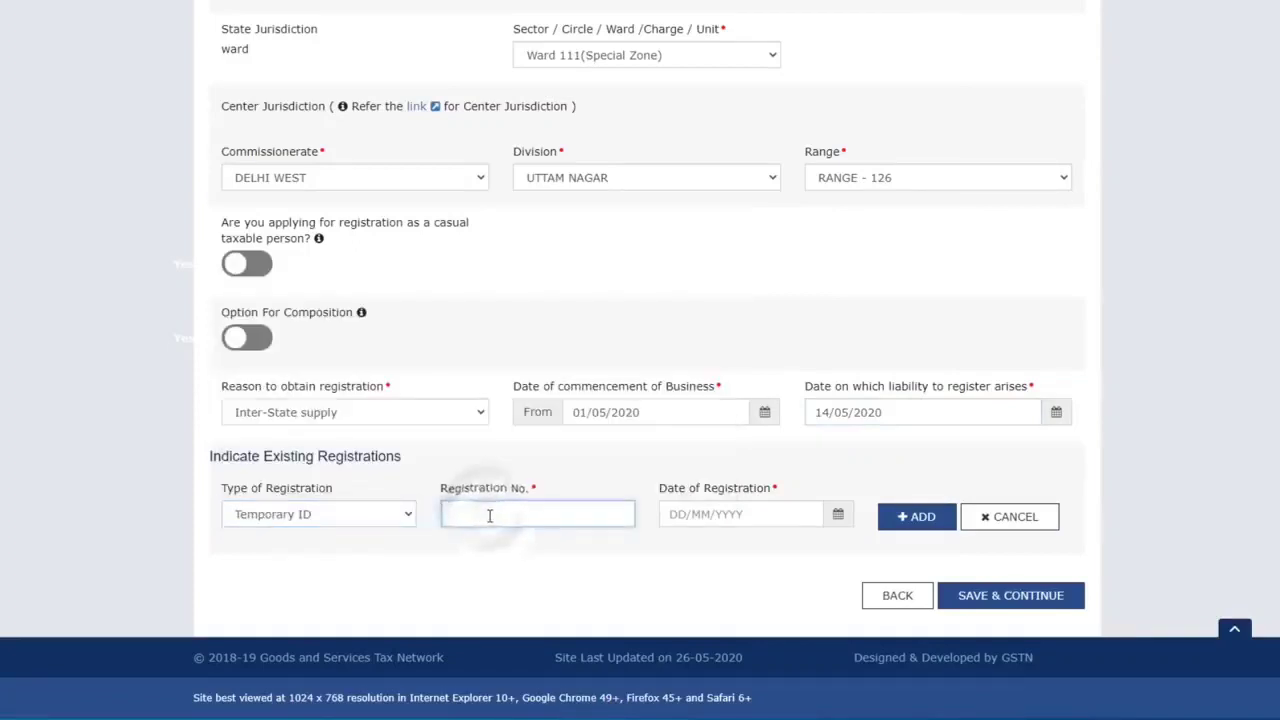
pyautogui.hotkey('ctrl', 'v')
pyautogui.click(836, 516)
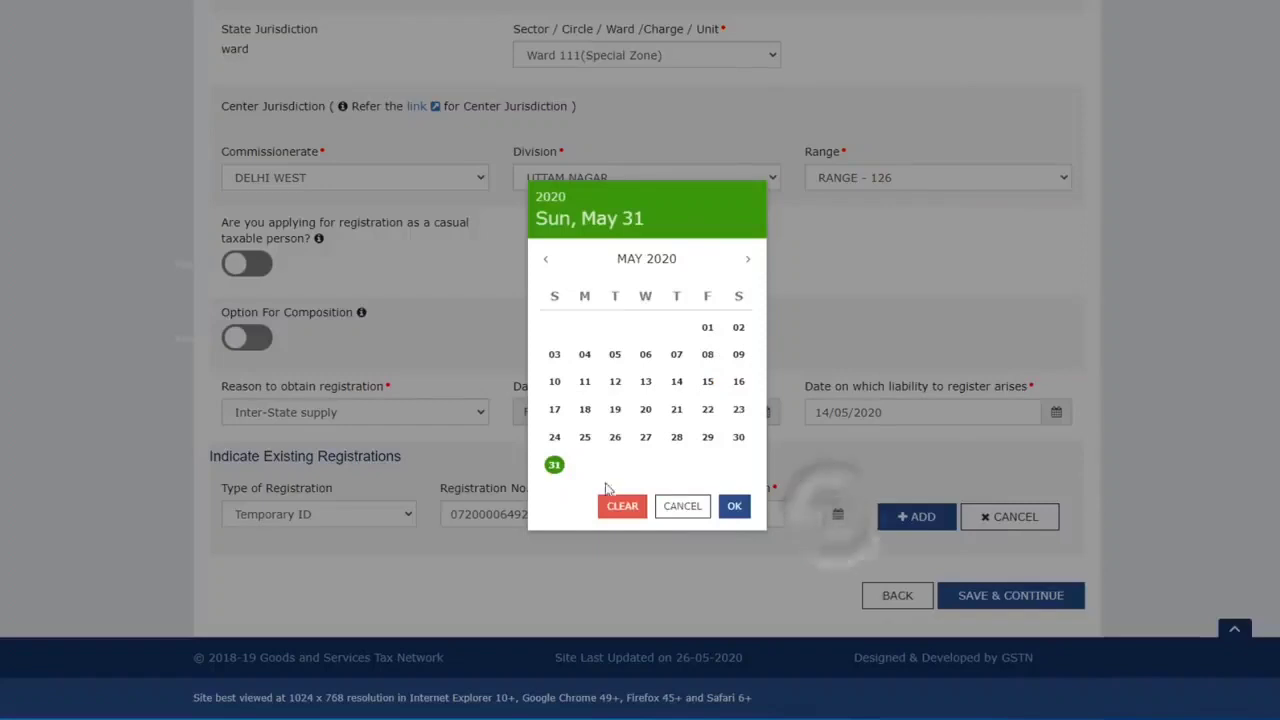
pyautogui.click(735, 507)
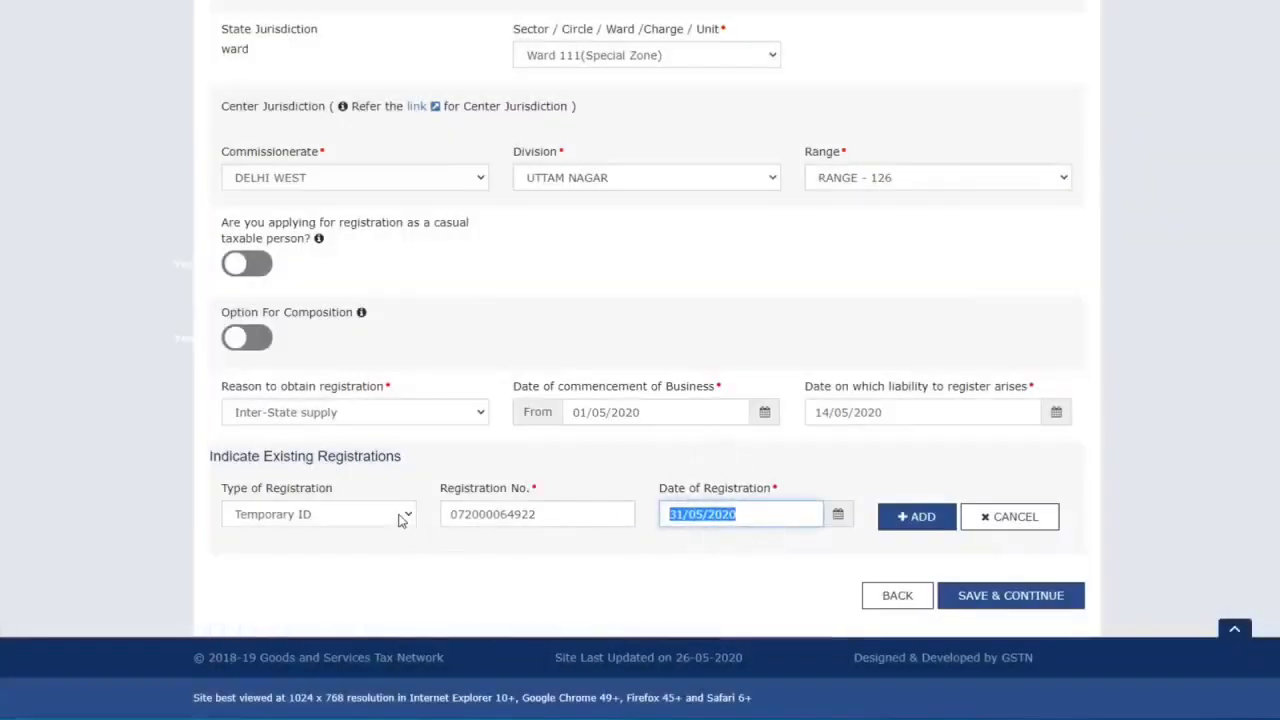
pyautogui.click(398, 516)
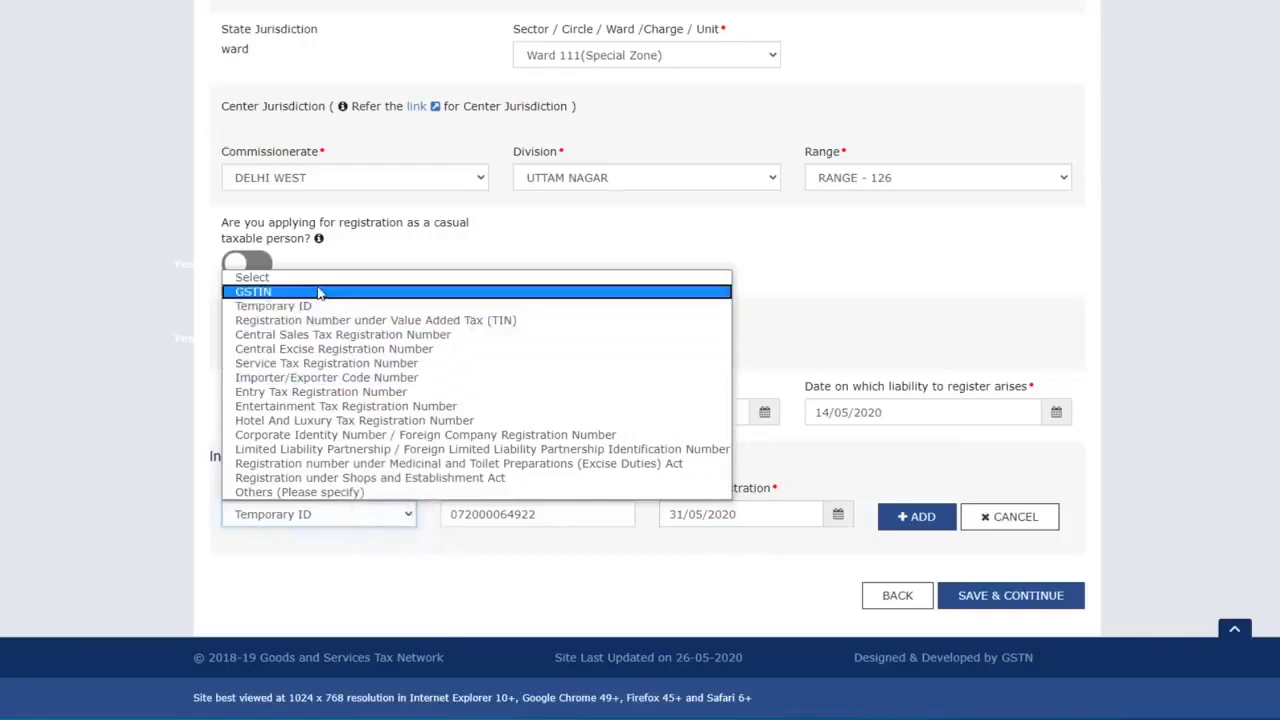
pyautogui.click(396, 514)
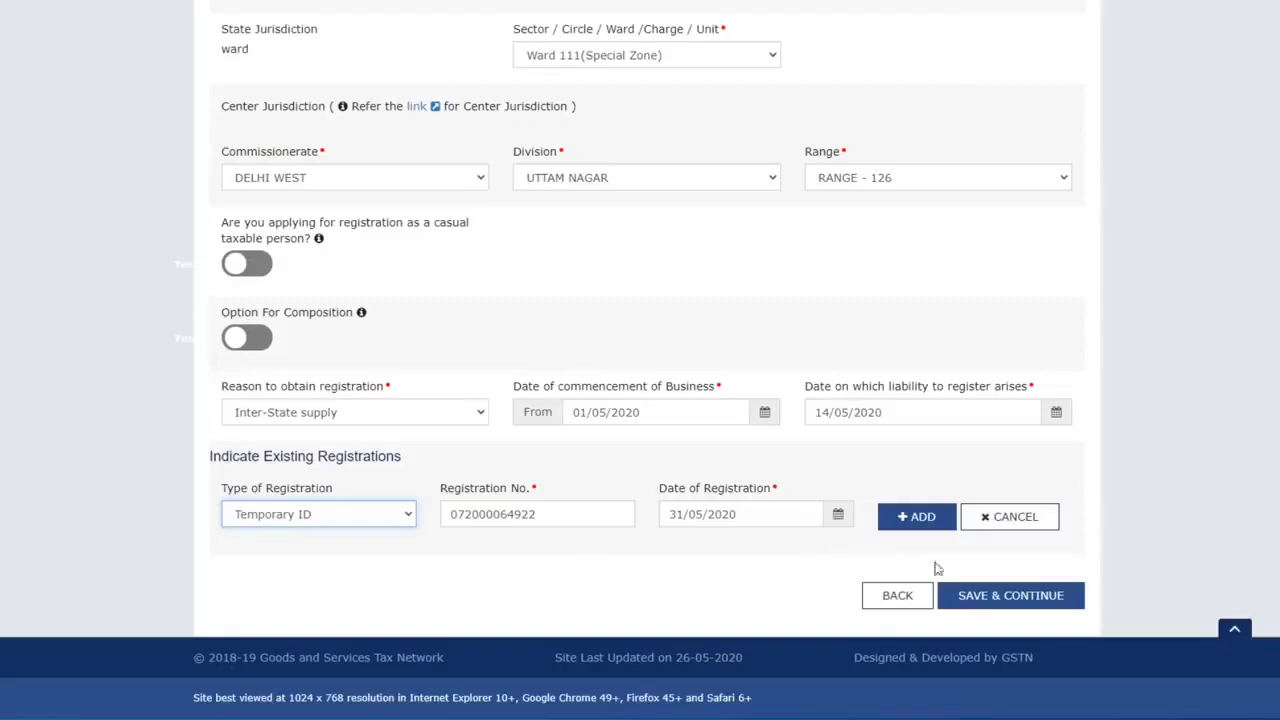
# Save the business details, then mark the proprietor's gender as Female
pyautogui.click(997, 596)
pyautogui.scroll(-2, 491, 357)
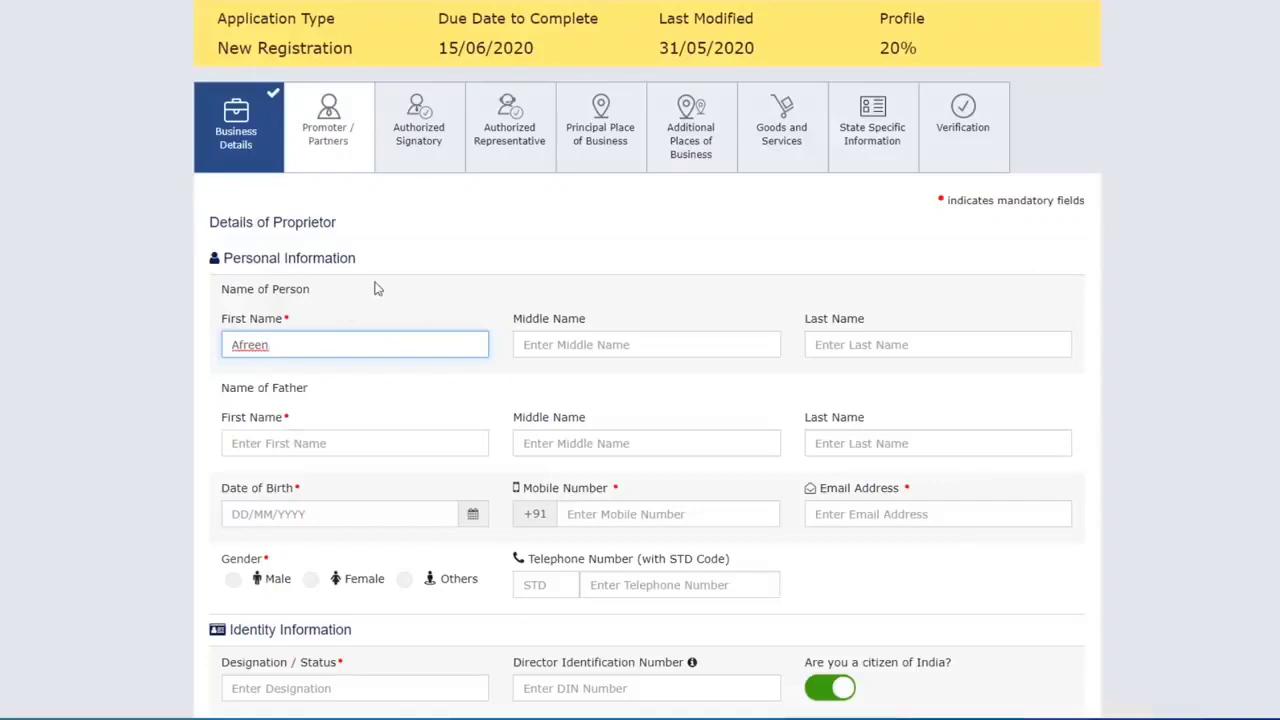
pyautogui.scroll(-1, 376, 288)
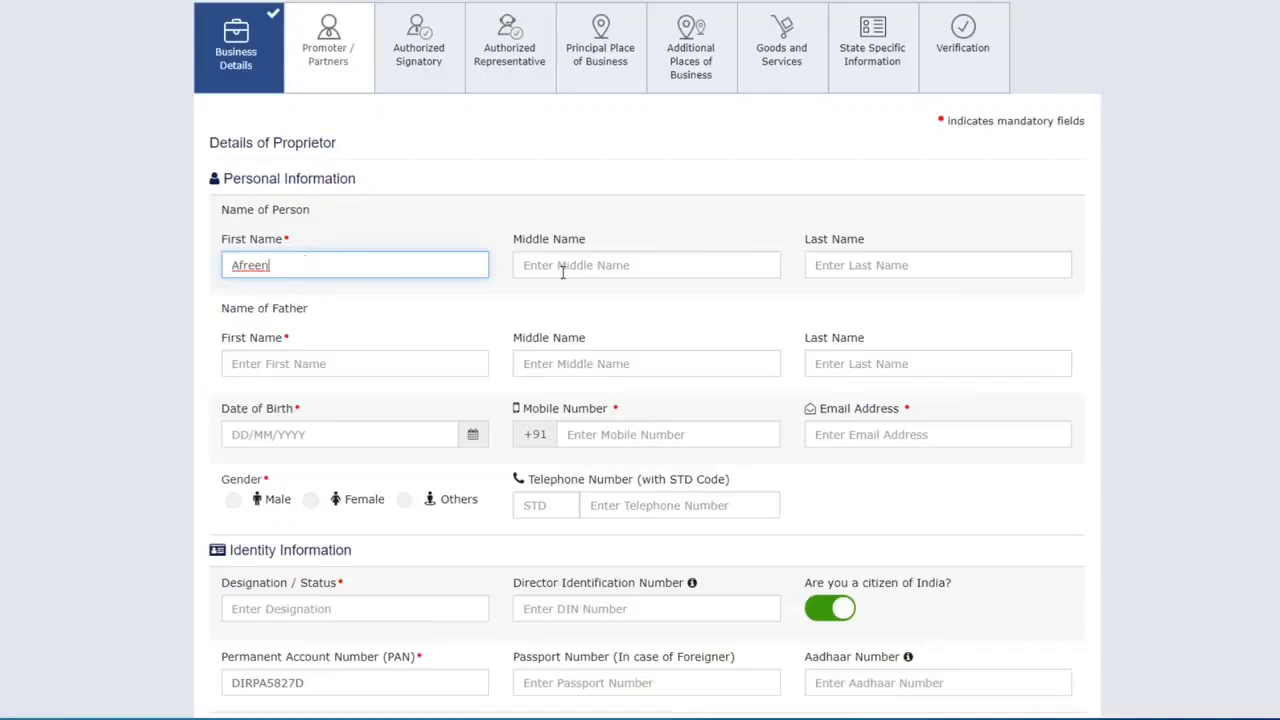
pyautogui.scroll(-1, 565, 268)
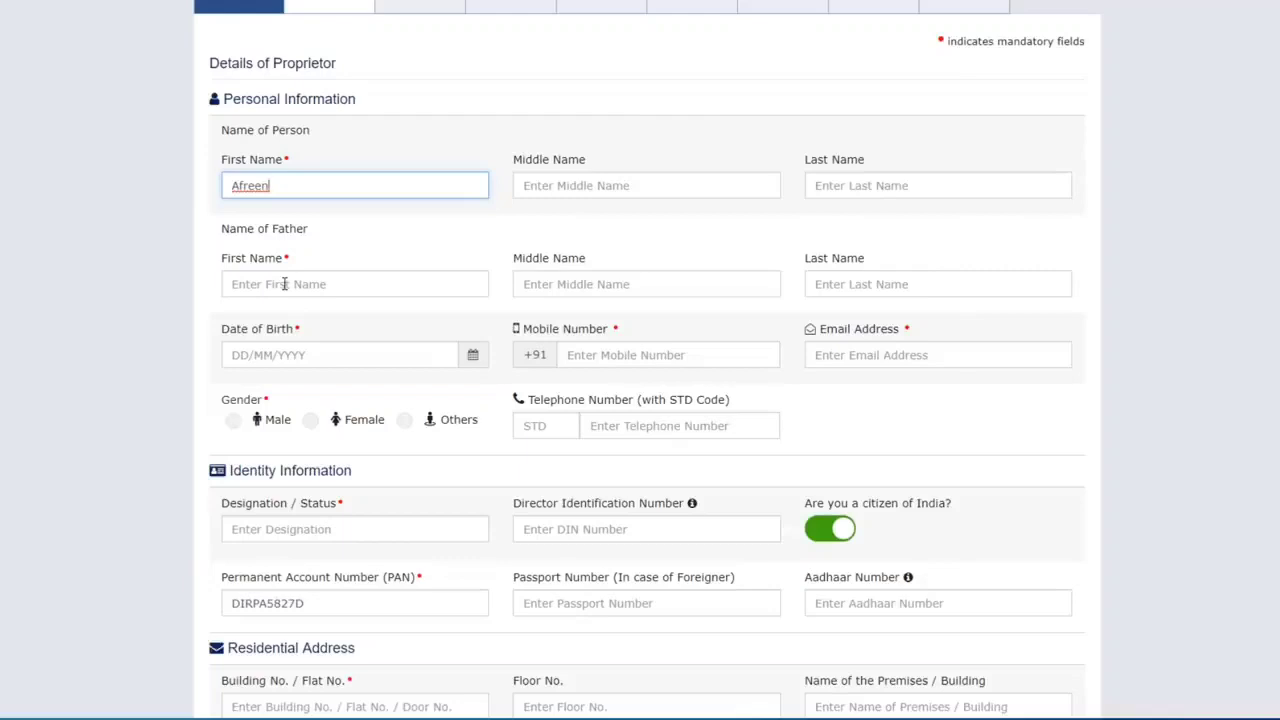
pyautogui.scroll(-1, 160, 334)
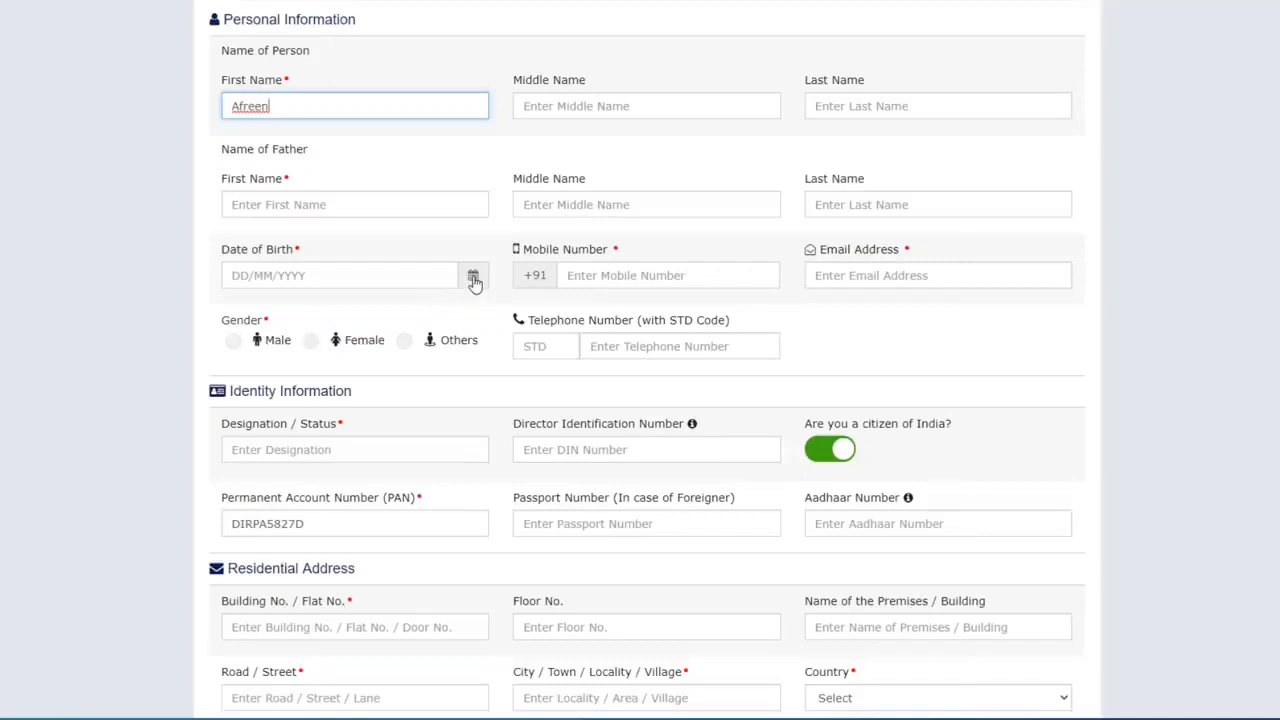
pyautogui.click(603, 272)
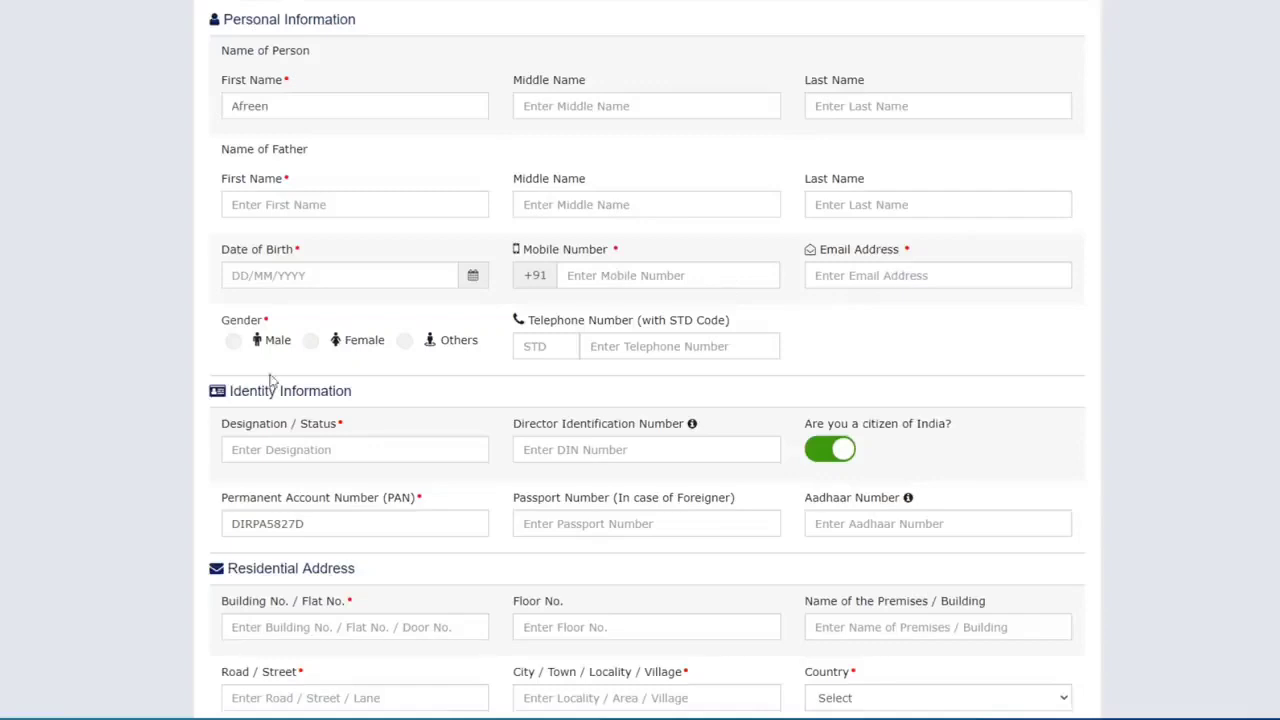
pyautogui.click(310, 340)
# Scroll down to the promoter's Identity Information section
pyautogui.scroll(-3, 627, 347)
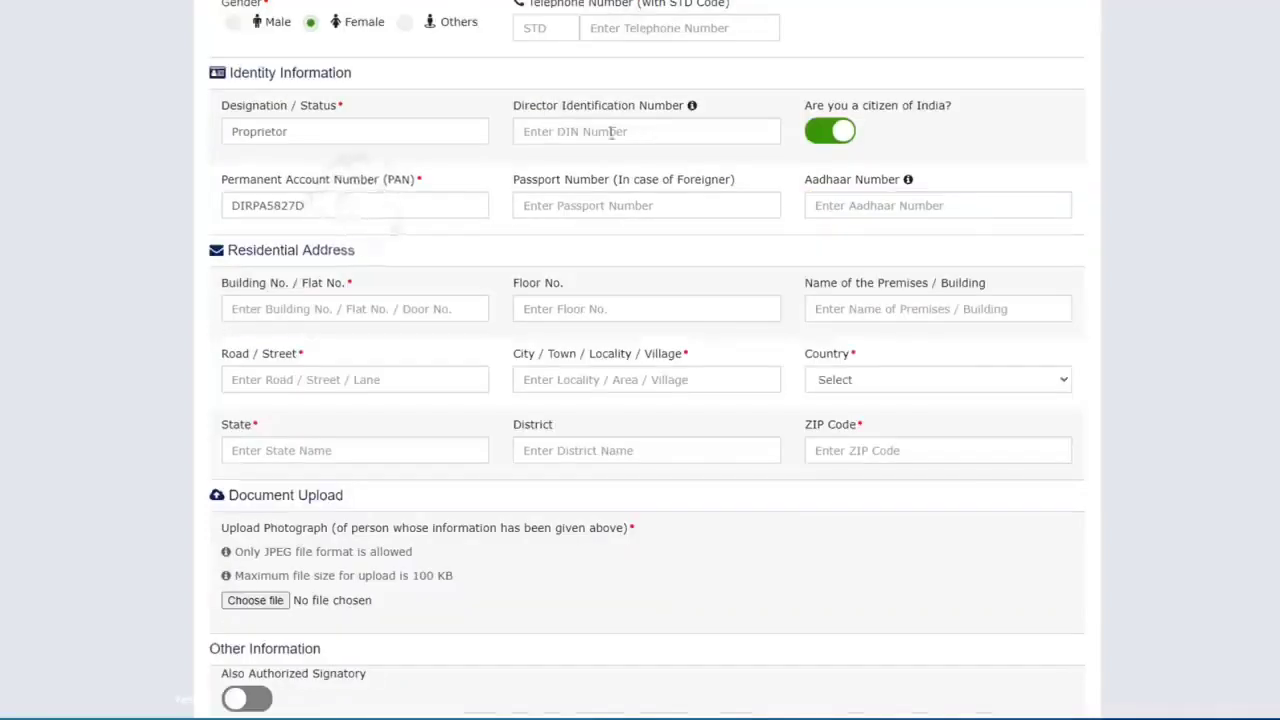
pyautogui.moveTo(693, 108)
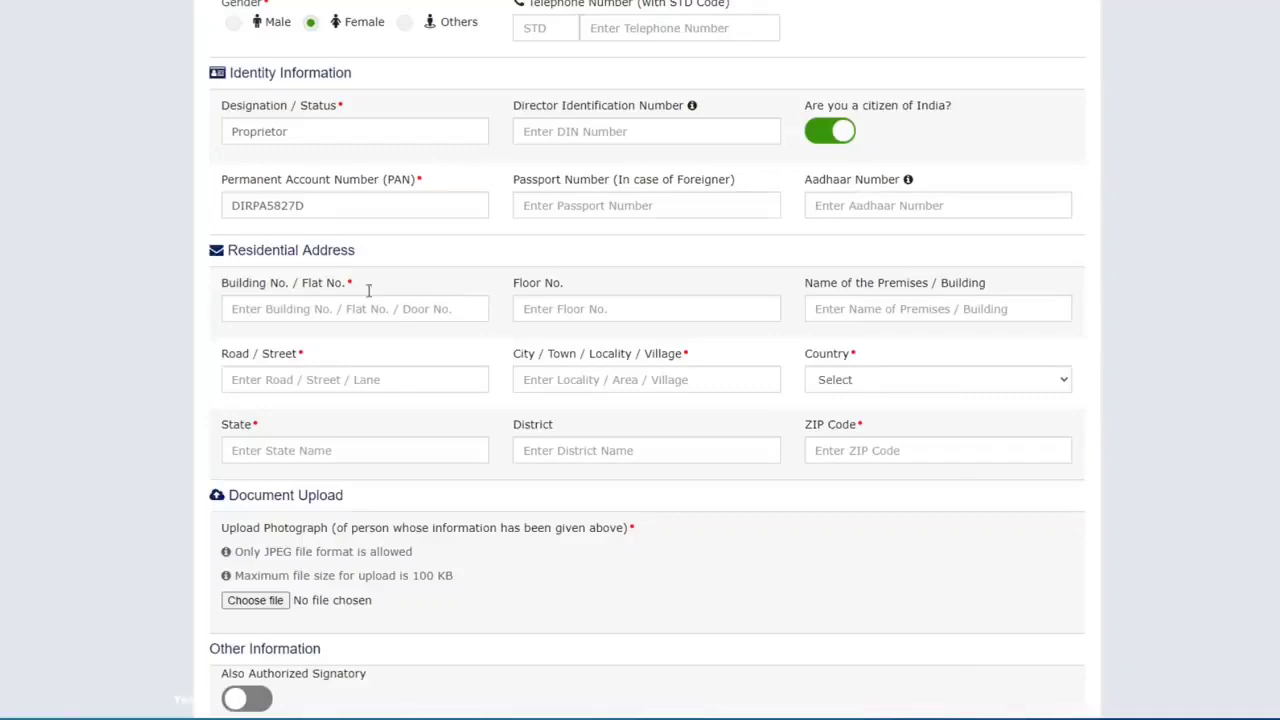
pyautogui.scroll(-1, 320, 280)
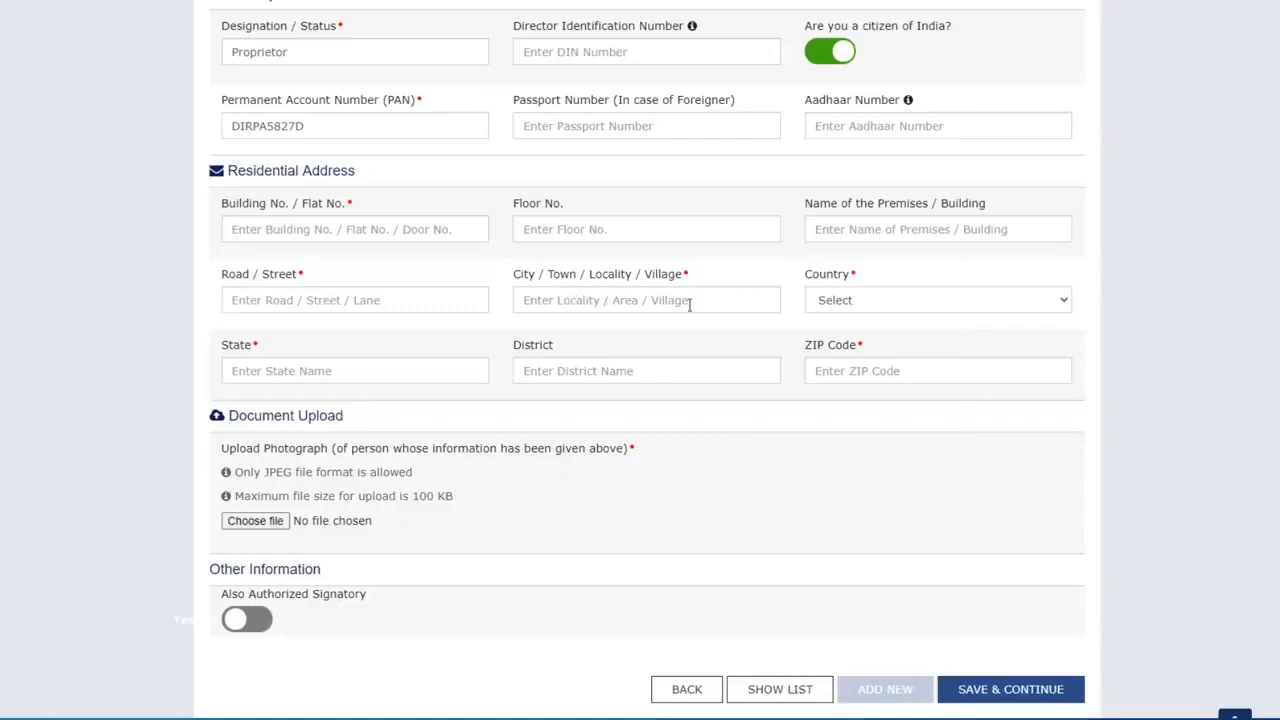
# Set the proprietor's residential address to India, Uttar Pradesh, Bijnor, PIN 246731
pyautogui.click(868, 298)
pyautogui.click(852, 333)
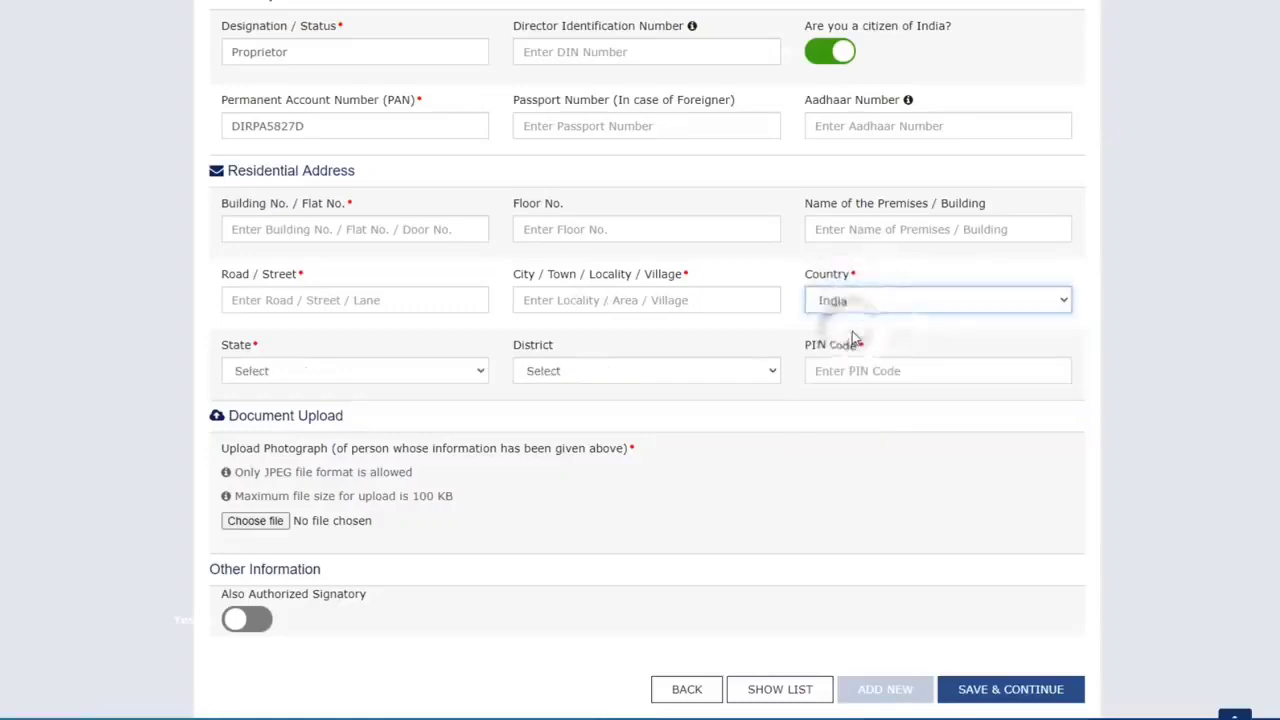
pyautogui.click(357, 370)
pyautogui.scroll(-6, 340, 600)
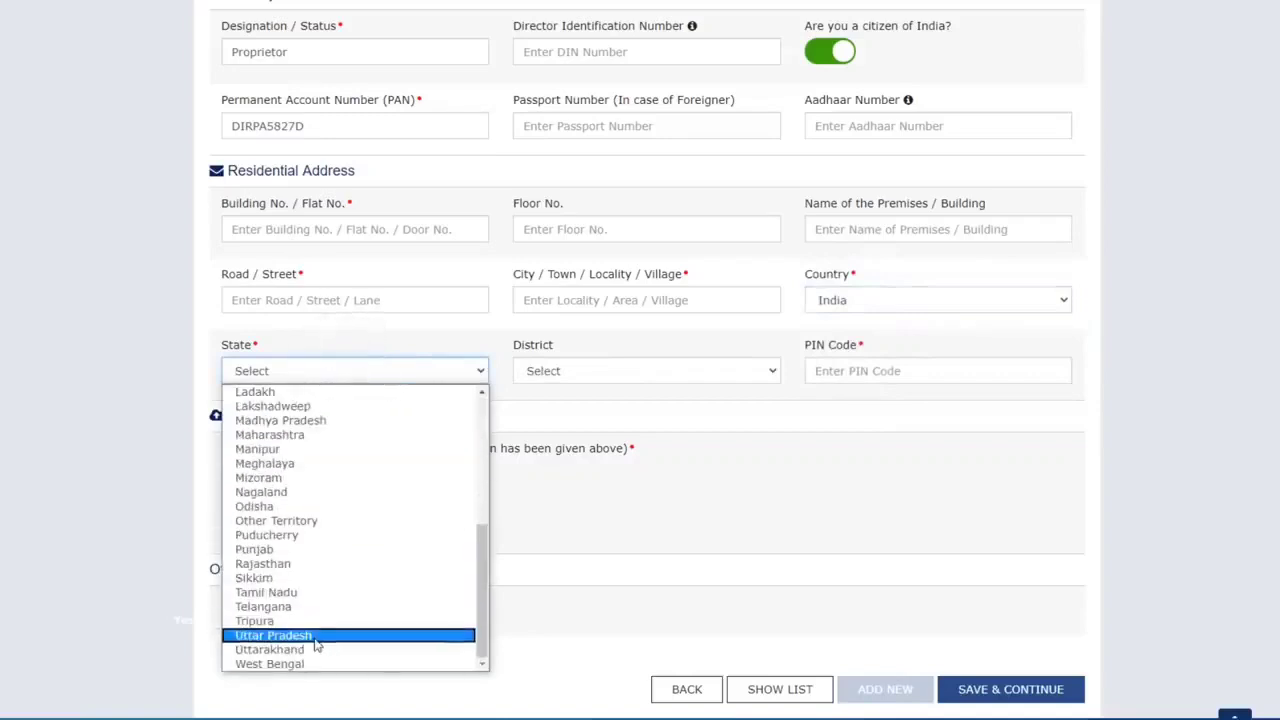
pyautogui.click(314, 638)
pyautogui.click(586, 371)
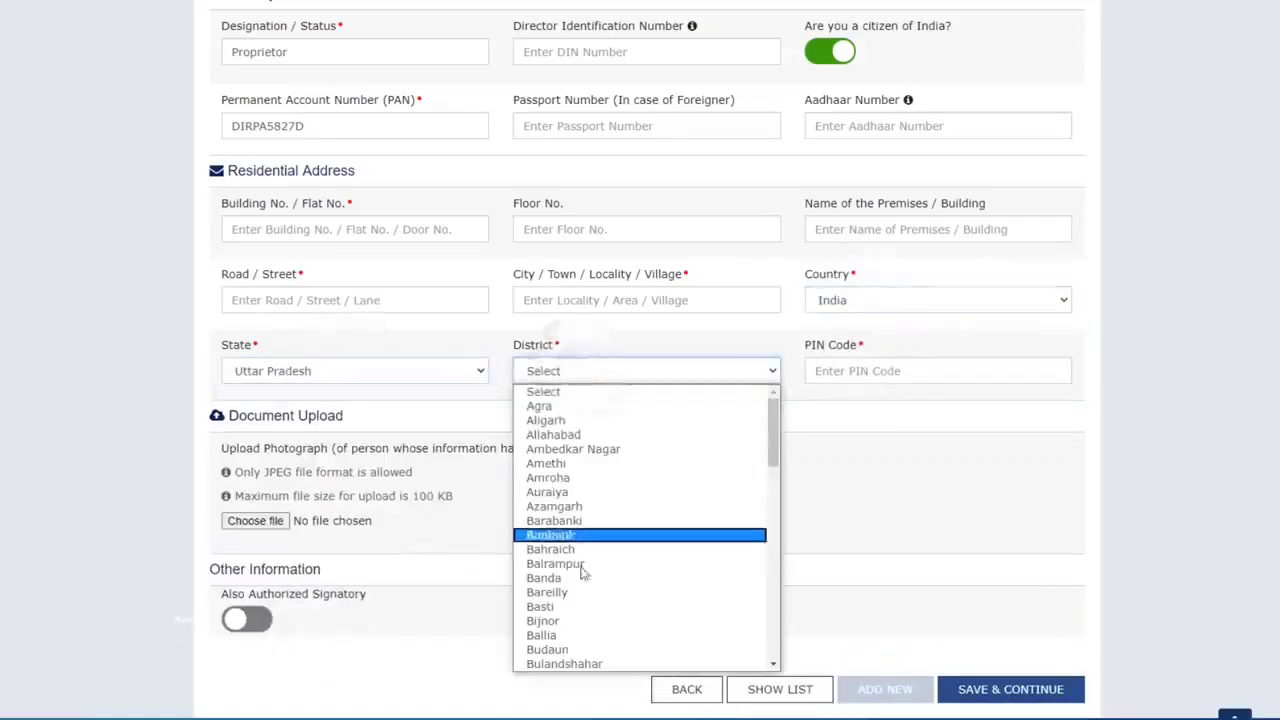
pyautogui.click(560, 621)
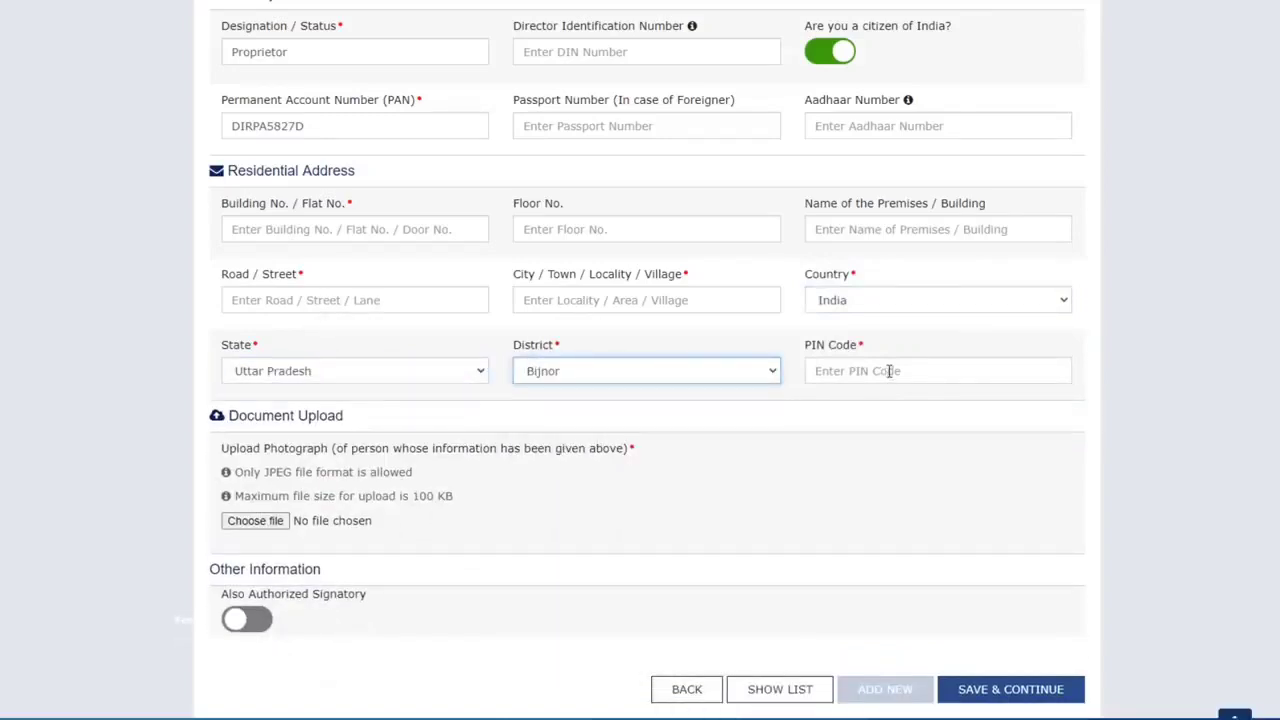
pyautogui.click(889, 371)
pyautogui.write('246731')
# Mark the proprietor as also authorized signatory and save the promoter details
pyautogui.scroll(-1, 500, 427)
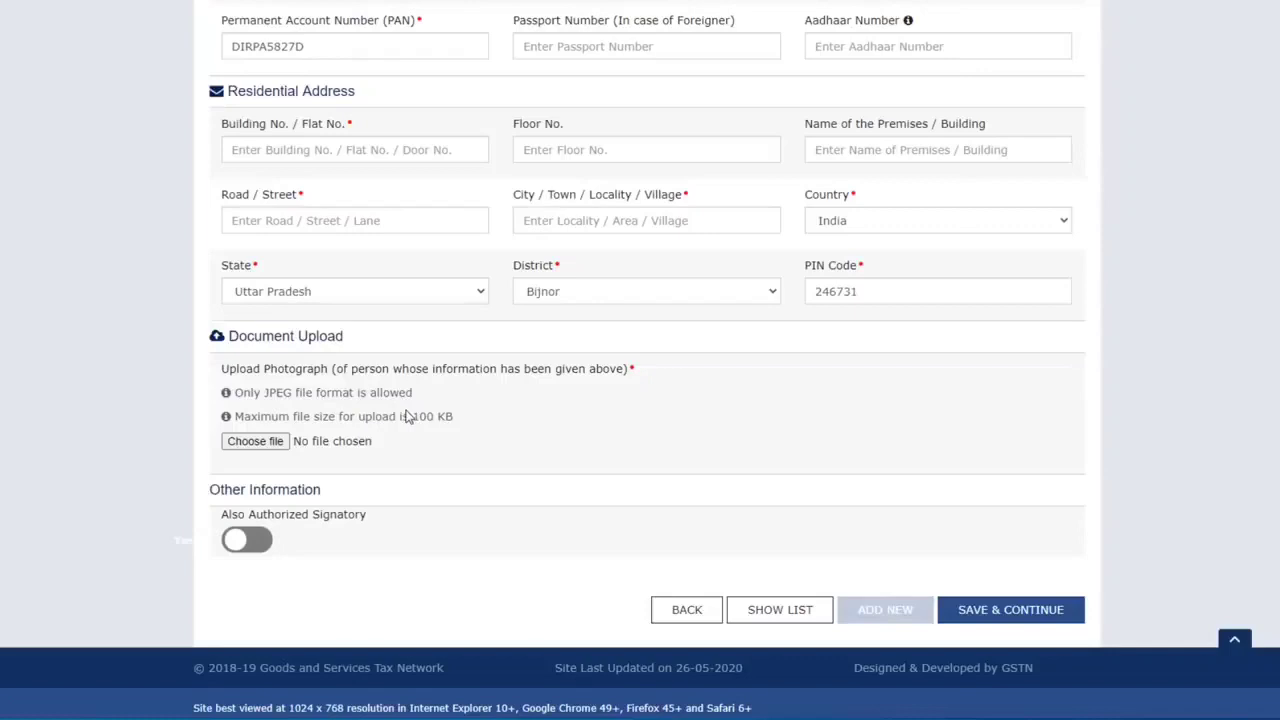
pyautogui.scroll(-1, 366, 121)
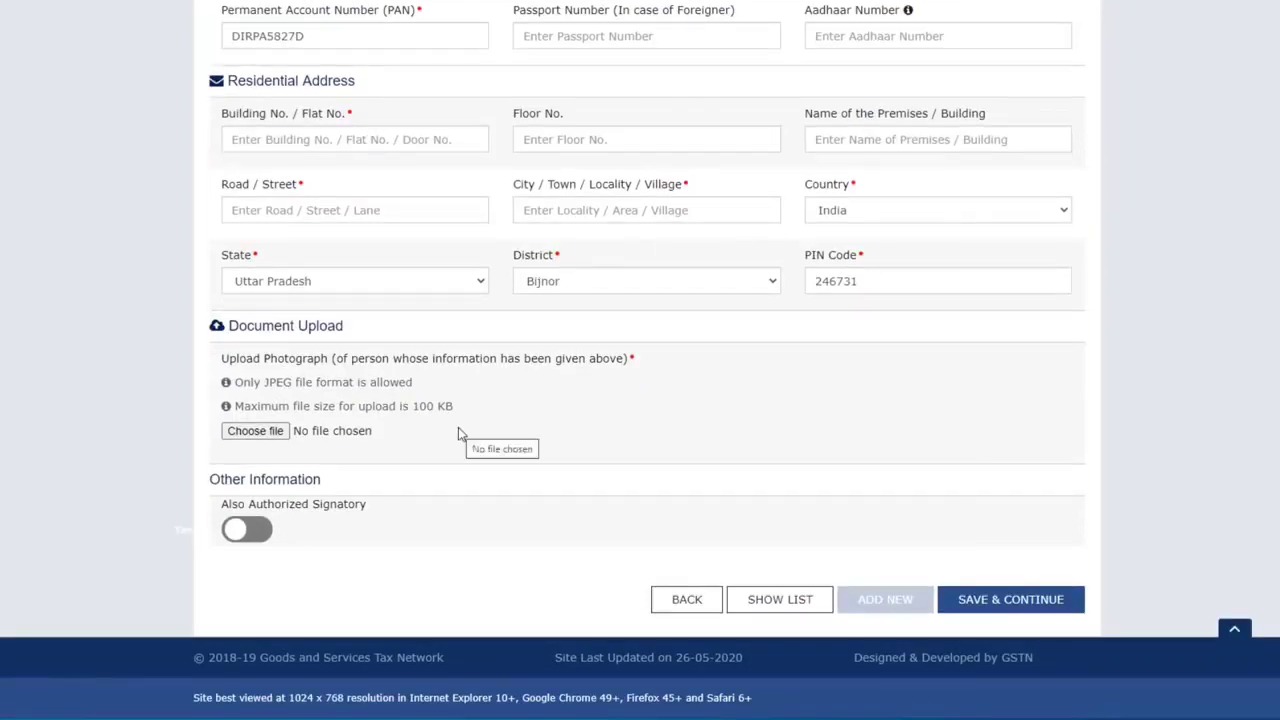
pyautogui.click(266, 536)
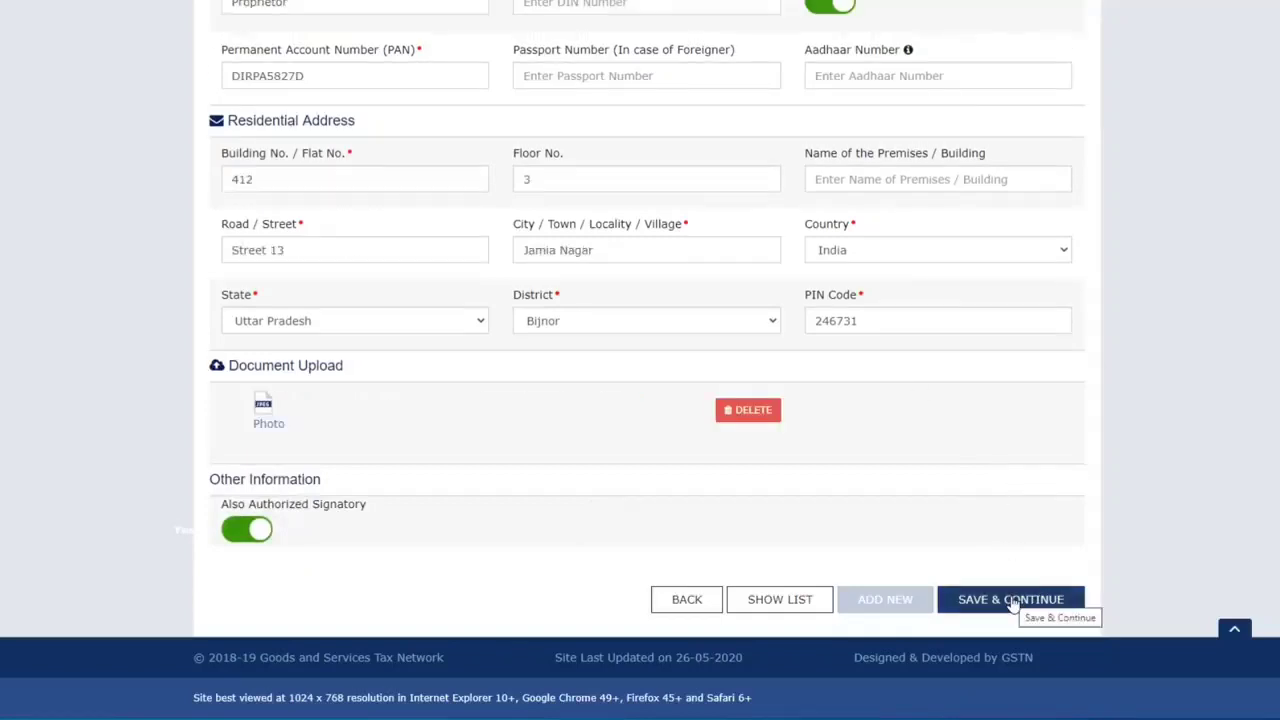
pyautogui.click(1011, 600)
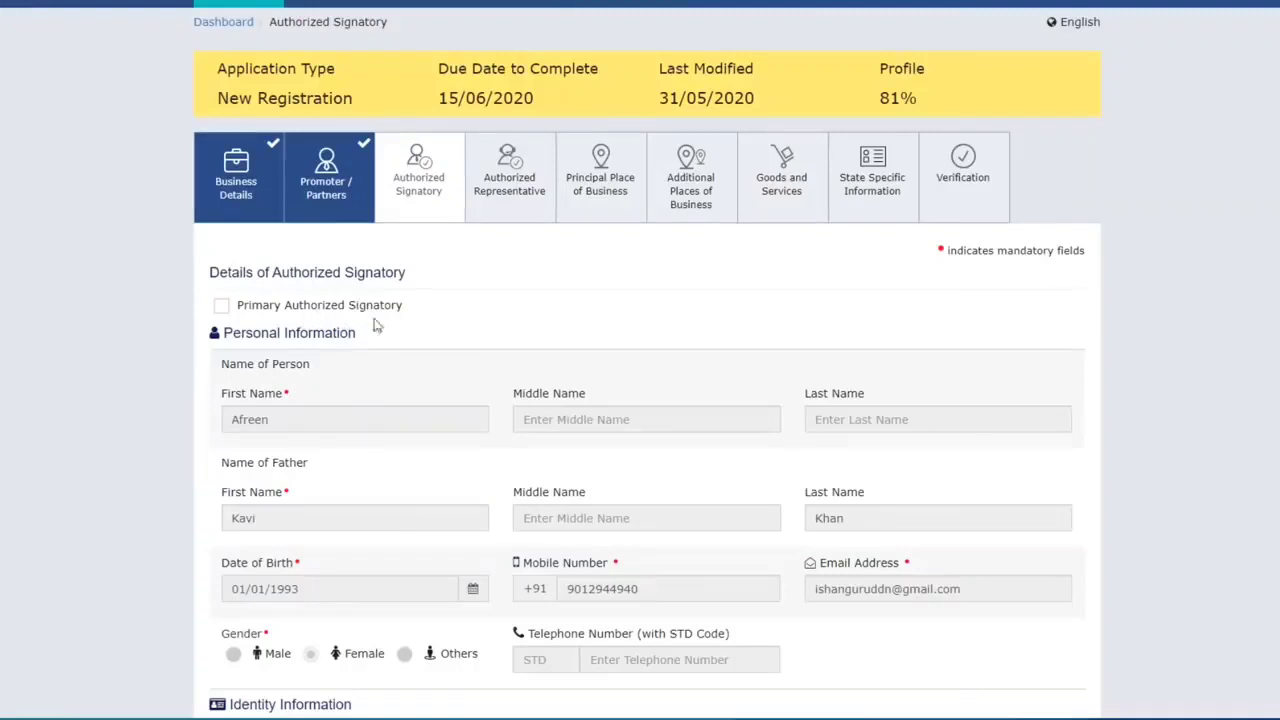
# Tick the proprietor as Primary Authorized Signatory and start a blank new signatory entry
pyautogui.click(221, 308)
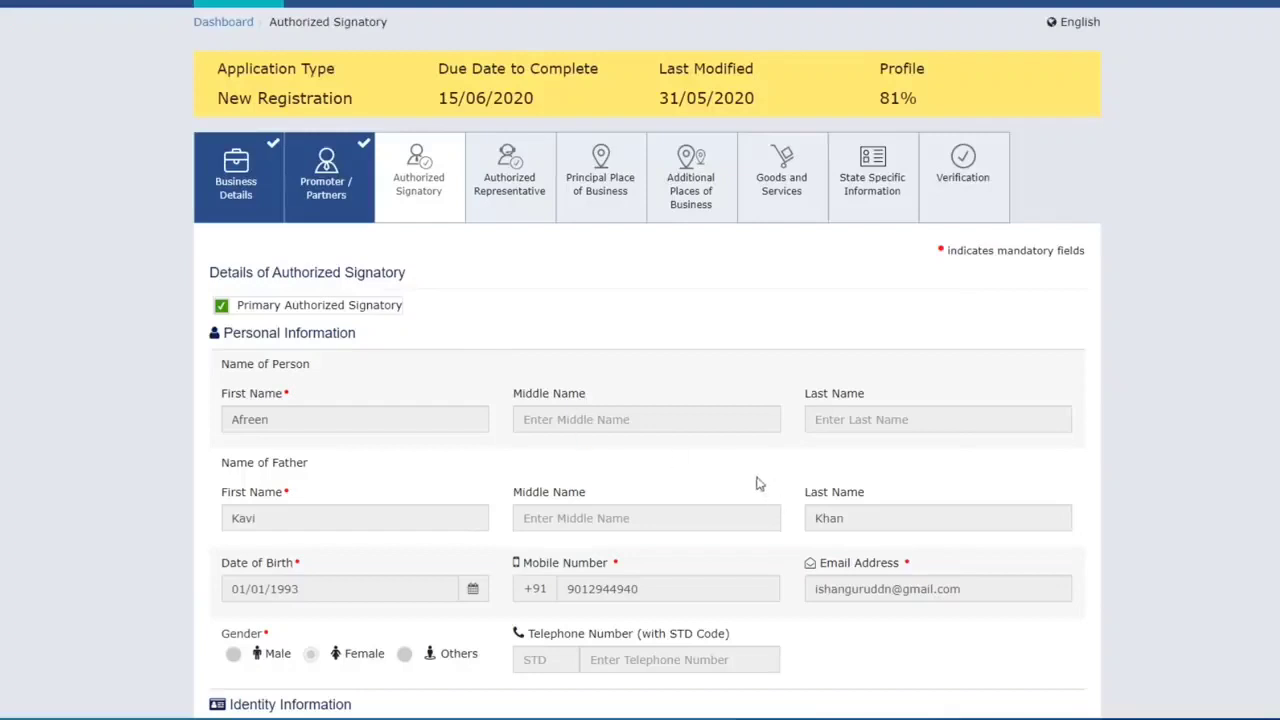
pyautogui.scroll(-6, 757, 480)
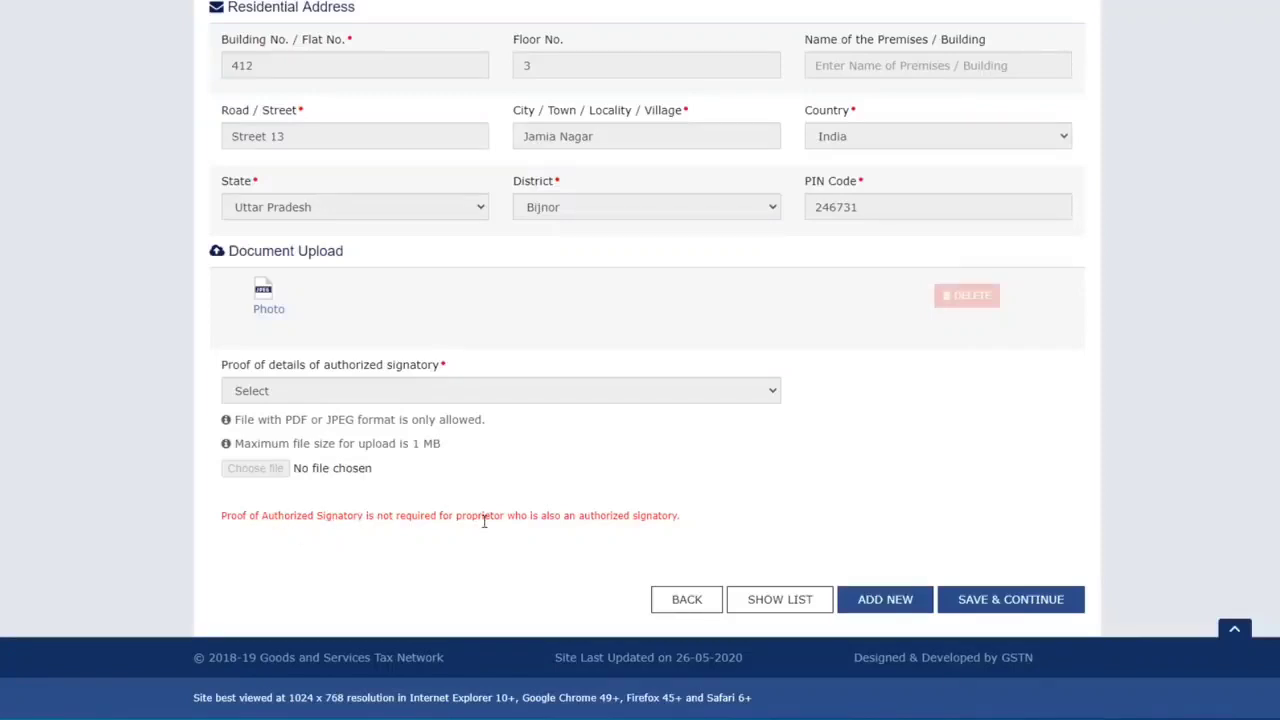
pyautogui.click(900, 605)
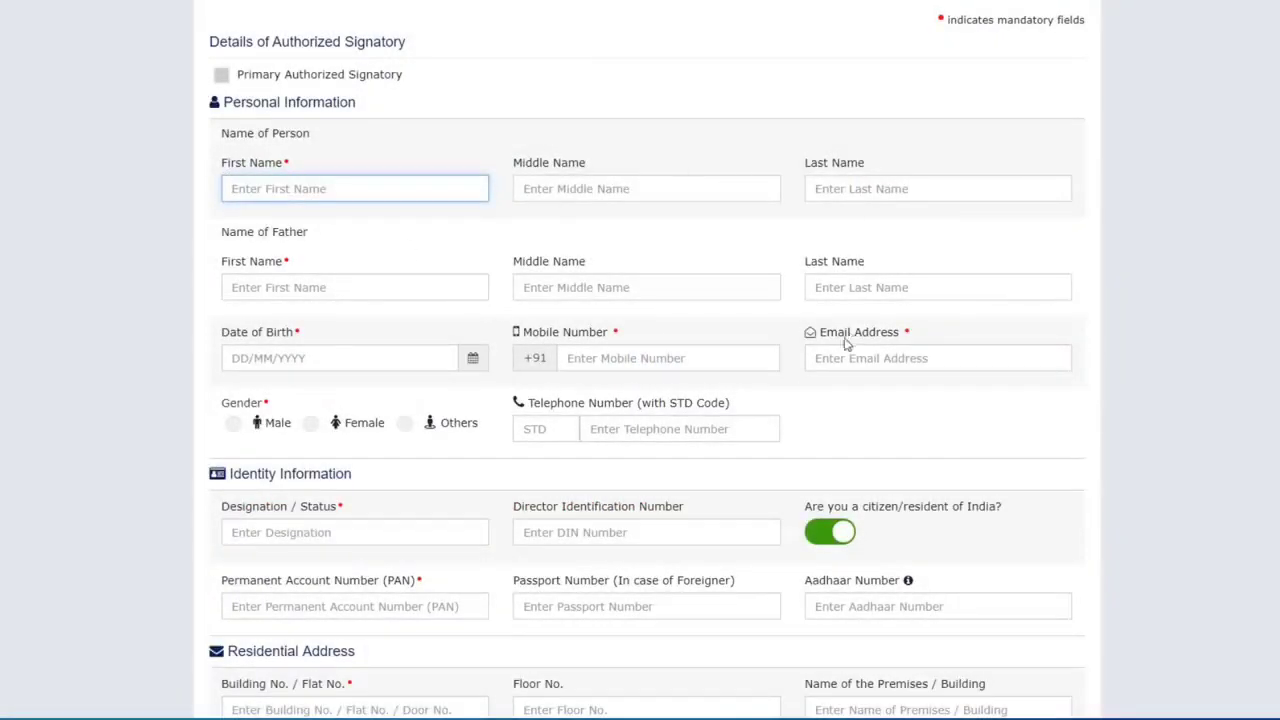
# Close the signatory proof list without choosing, and save the authorized signatory step
pyautogui.scroll(-6, 846, 343)
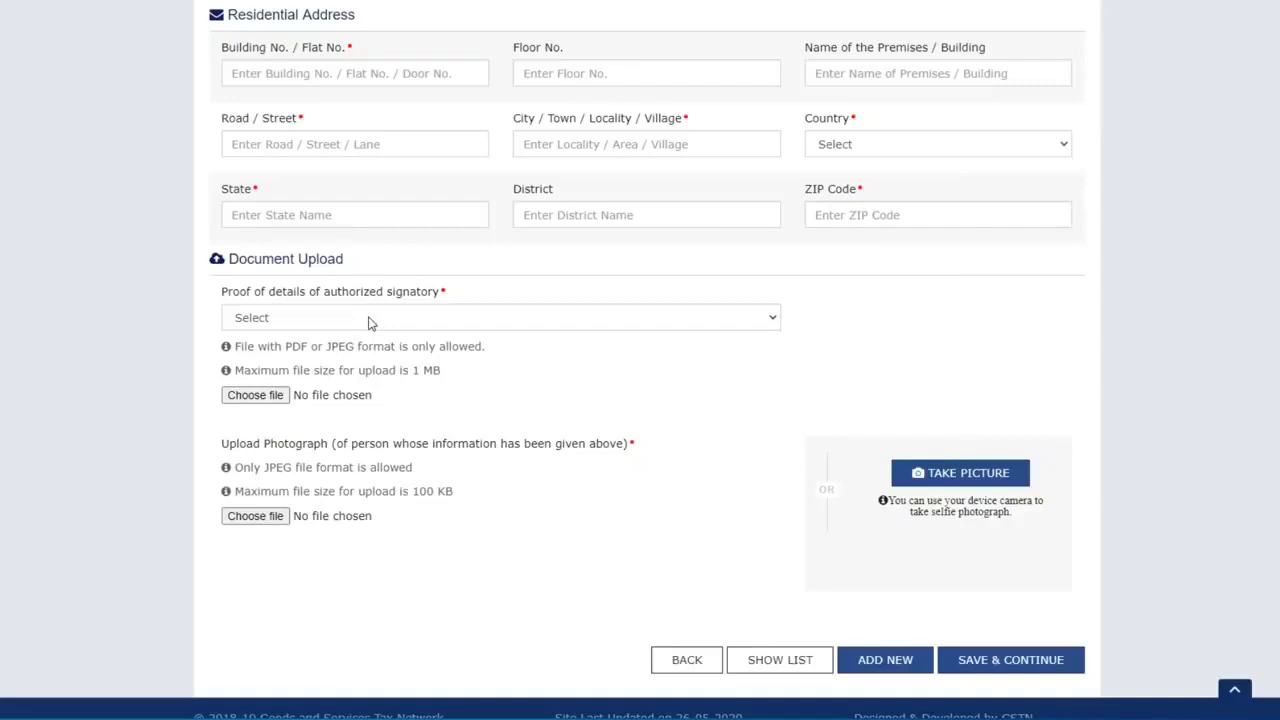
pyautogui.click(368, 319)
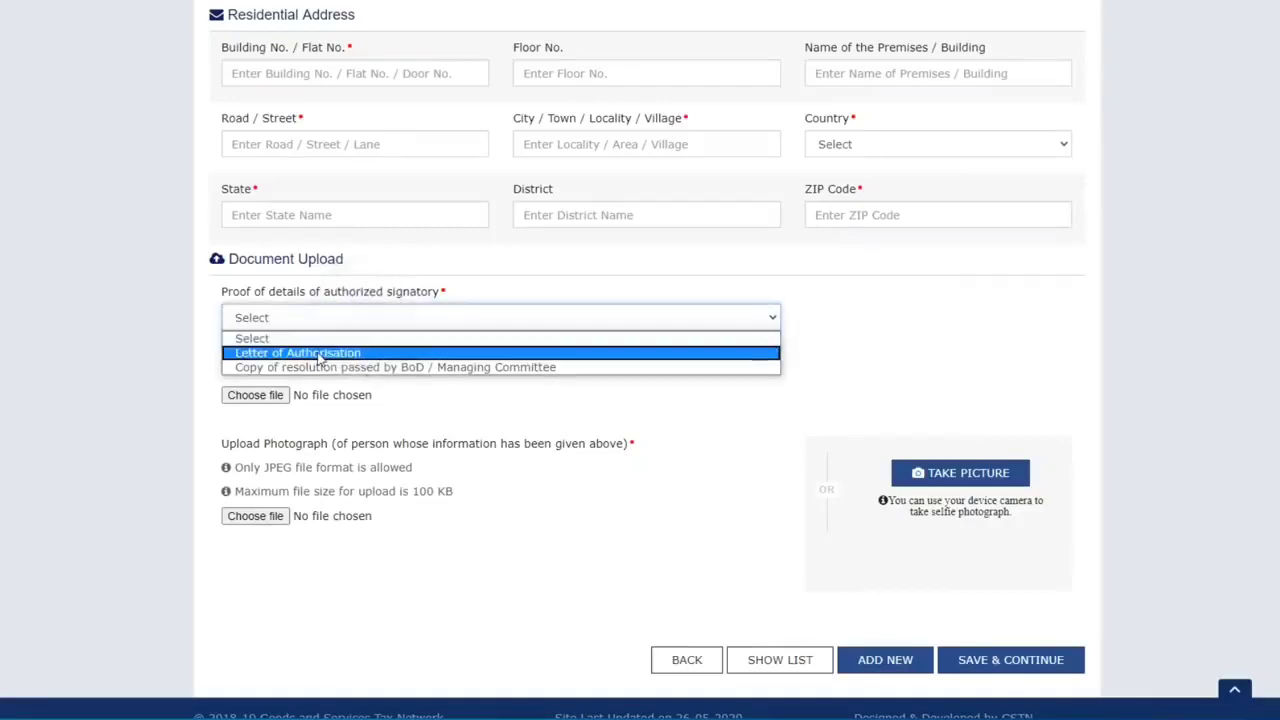
pyautogui.press('Escape')
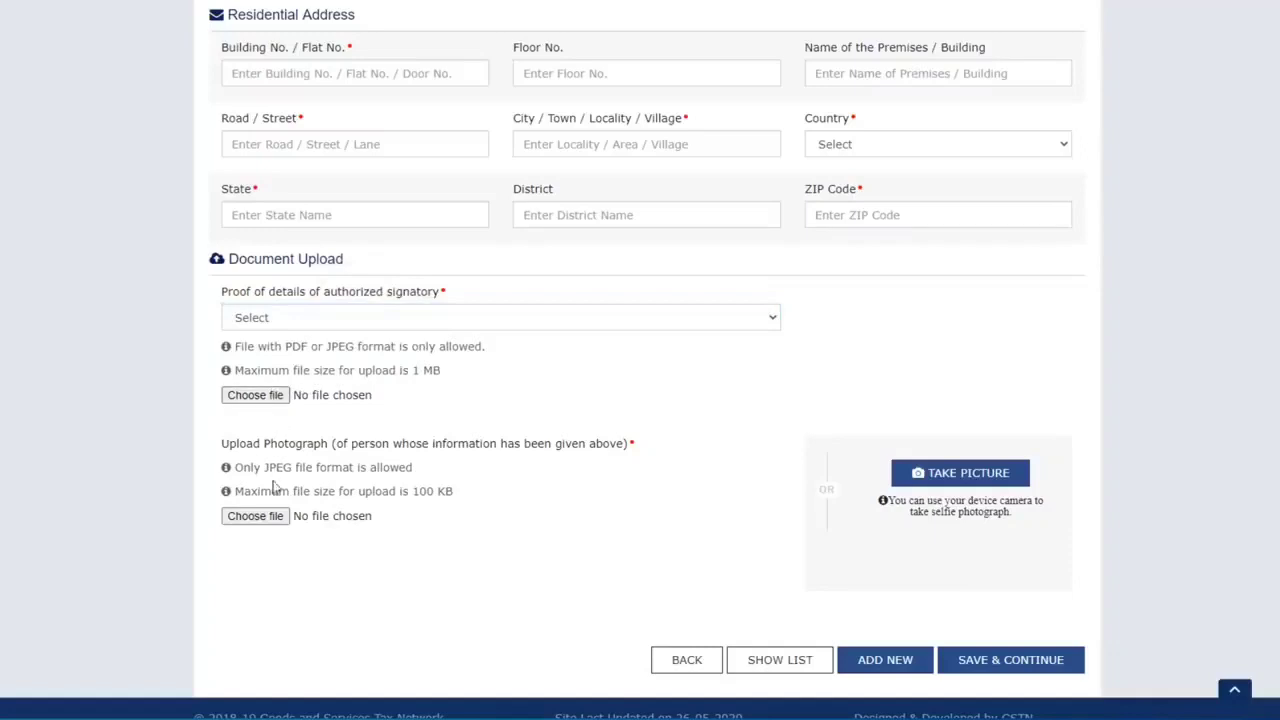
pyautogui.click(1018, 668)
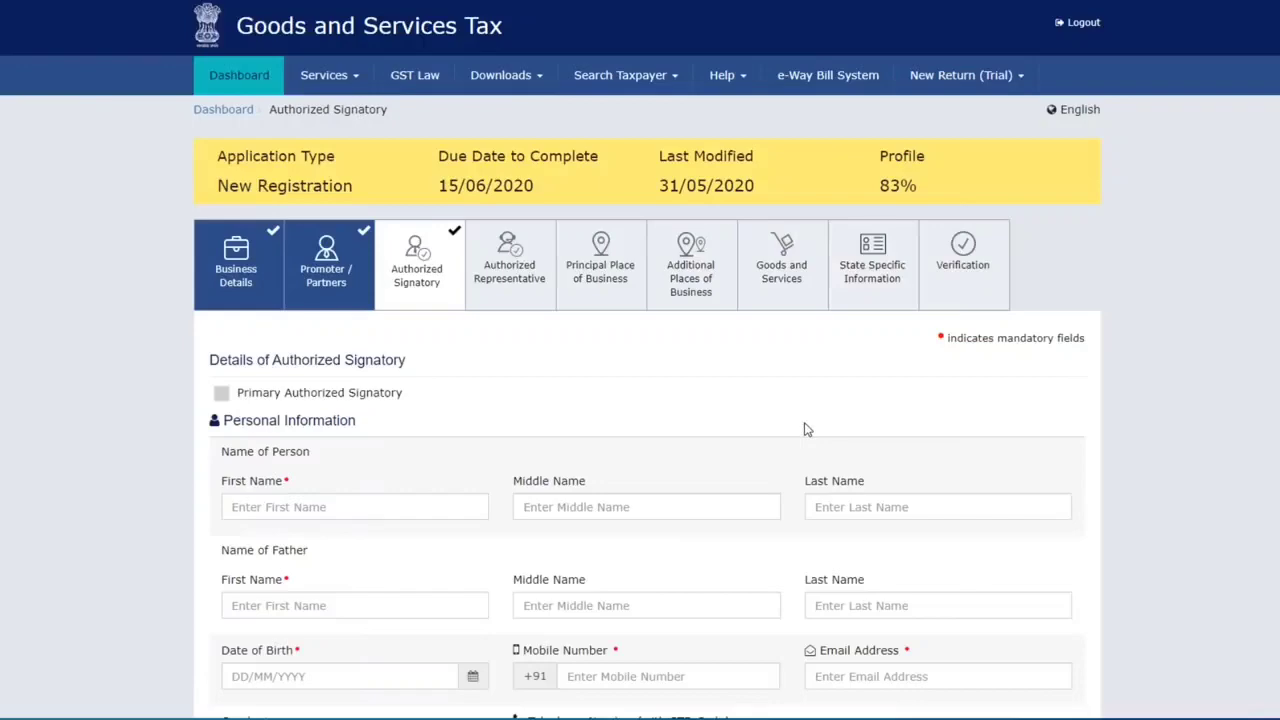
# Return to the filled signatory details and save through to Authorized Representative
pyautogui.scroll(-9, 688, 420)
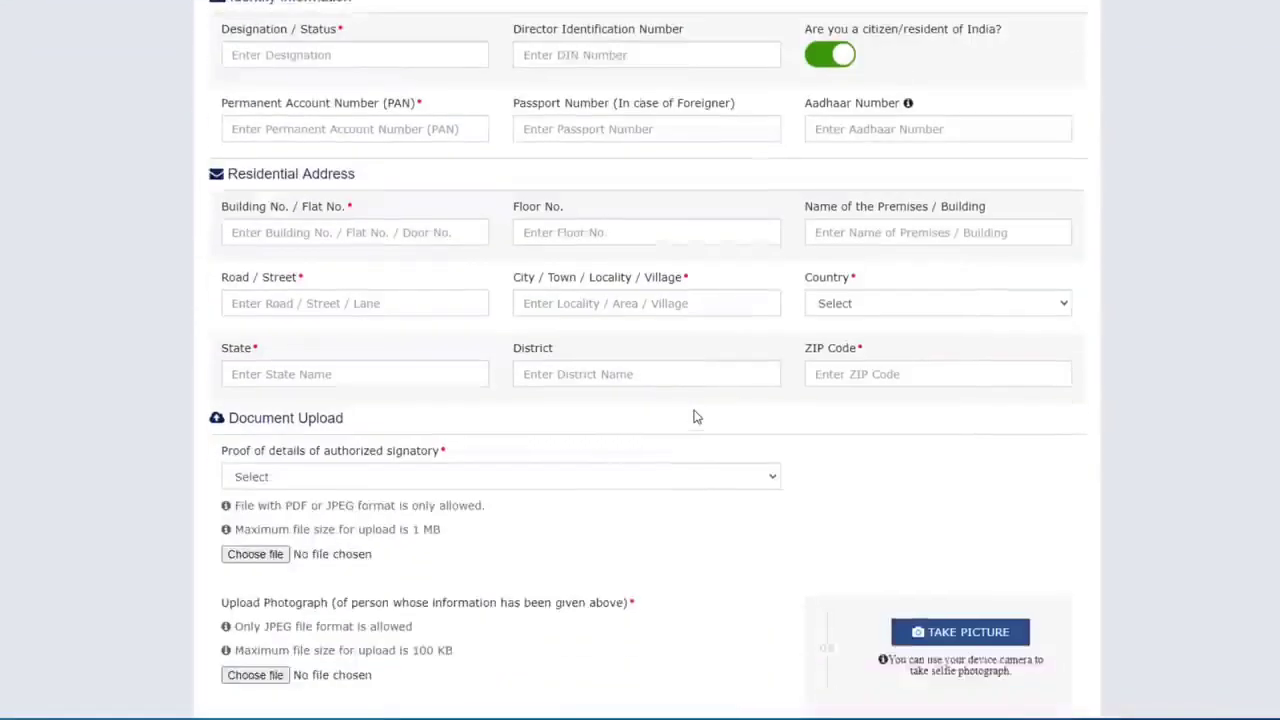
pyautogui.click(708, 605)
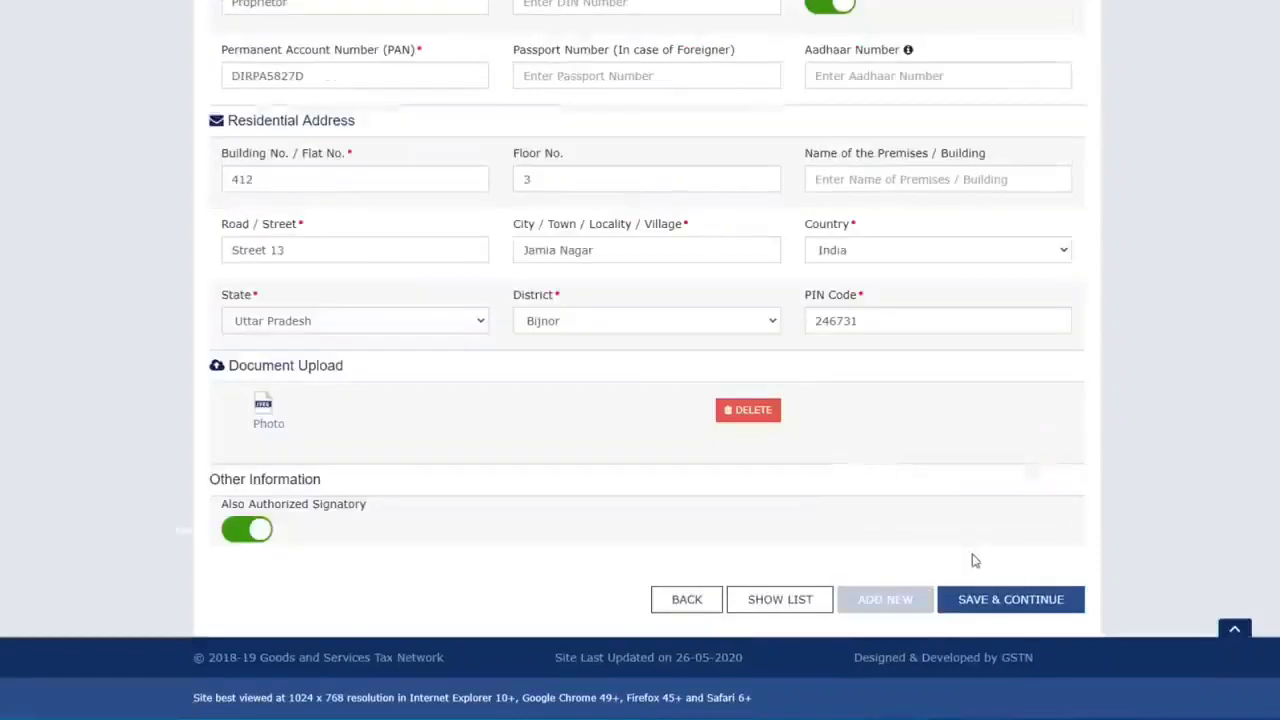
pyautogui.click(1020, 600)
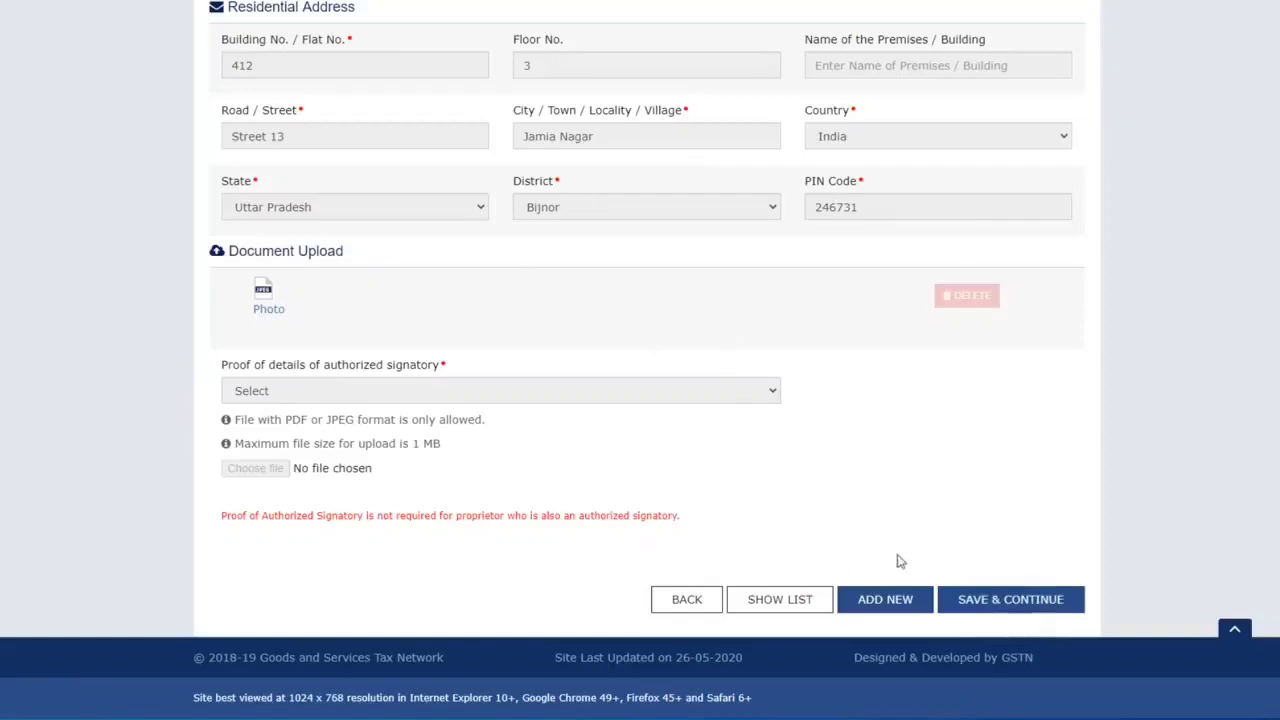
pyautogui.click(1000, 601)
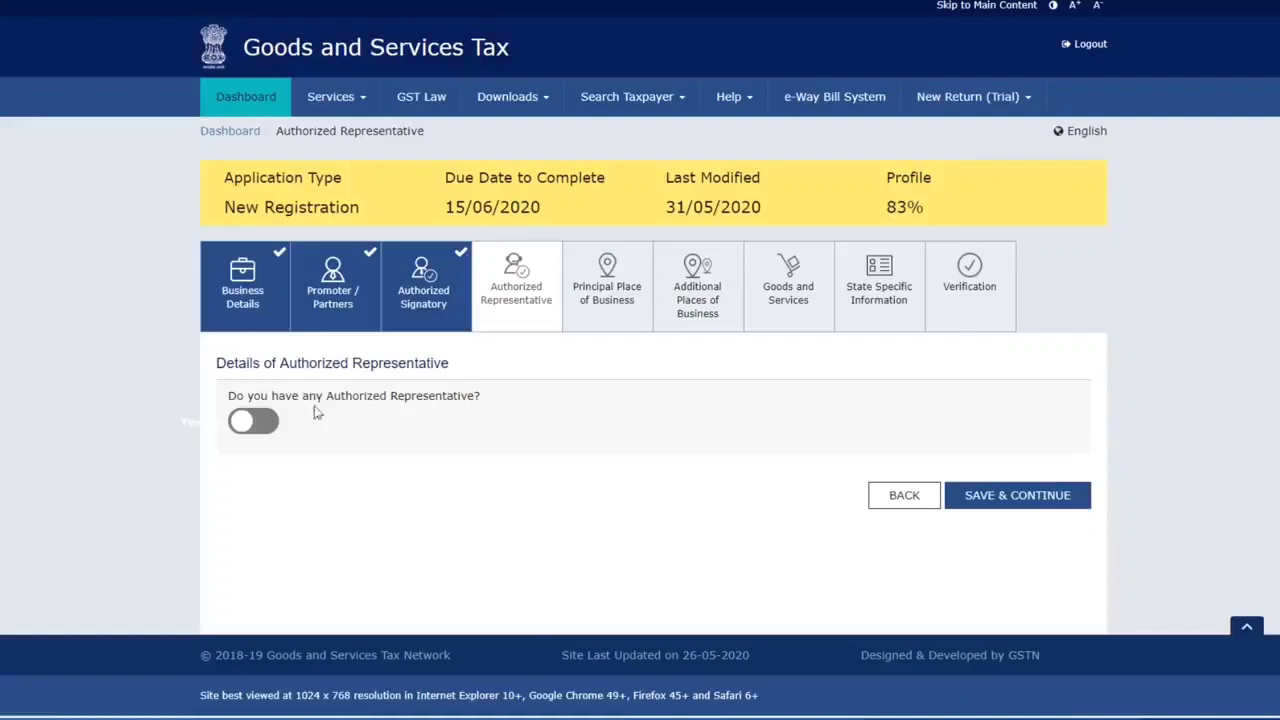
# Toggle Authorized Representative on and back off, then save with none declared
pyautogui.click(268, 424)
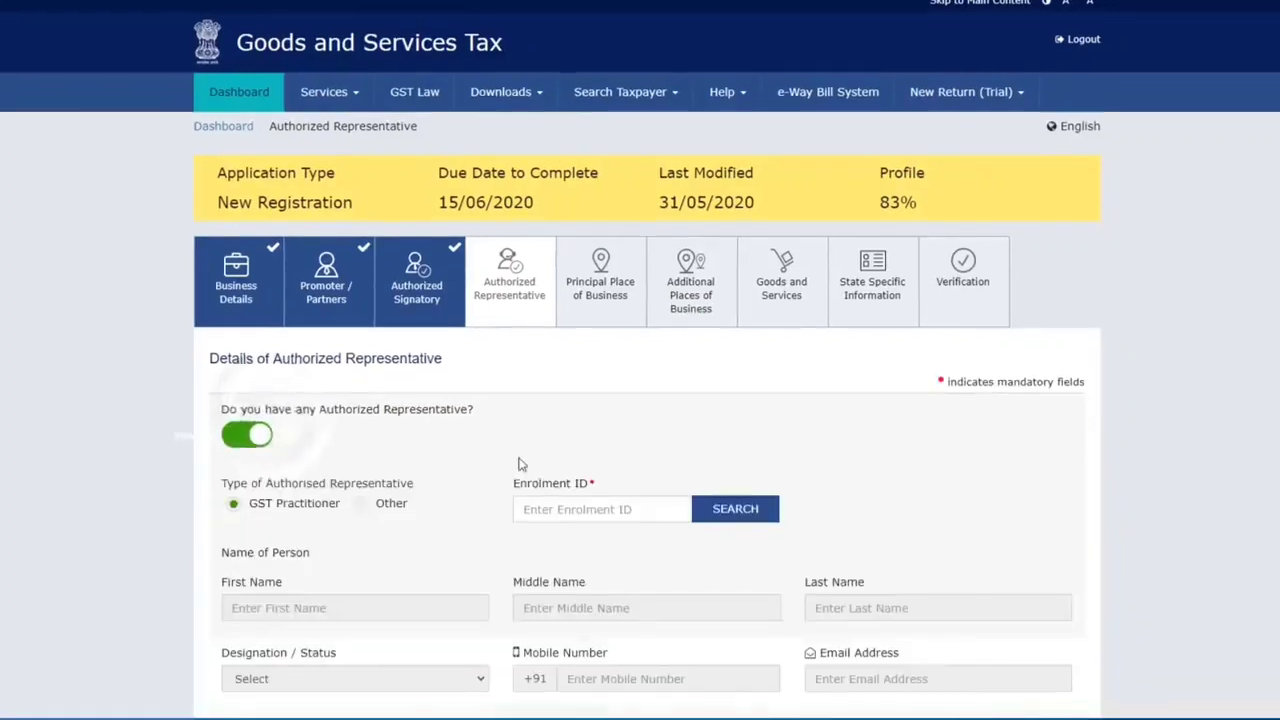
pyautogui.scroll(-3, 334, 471)
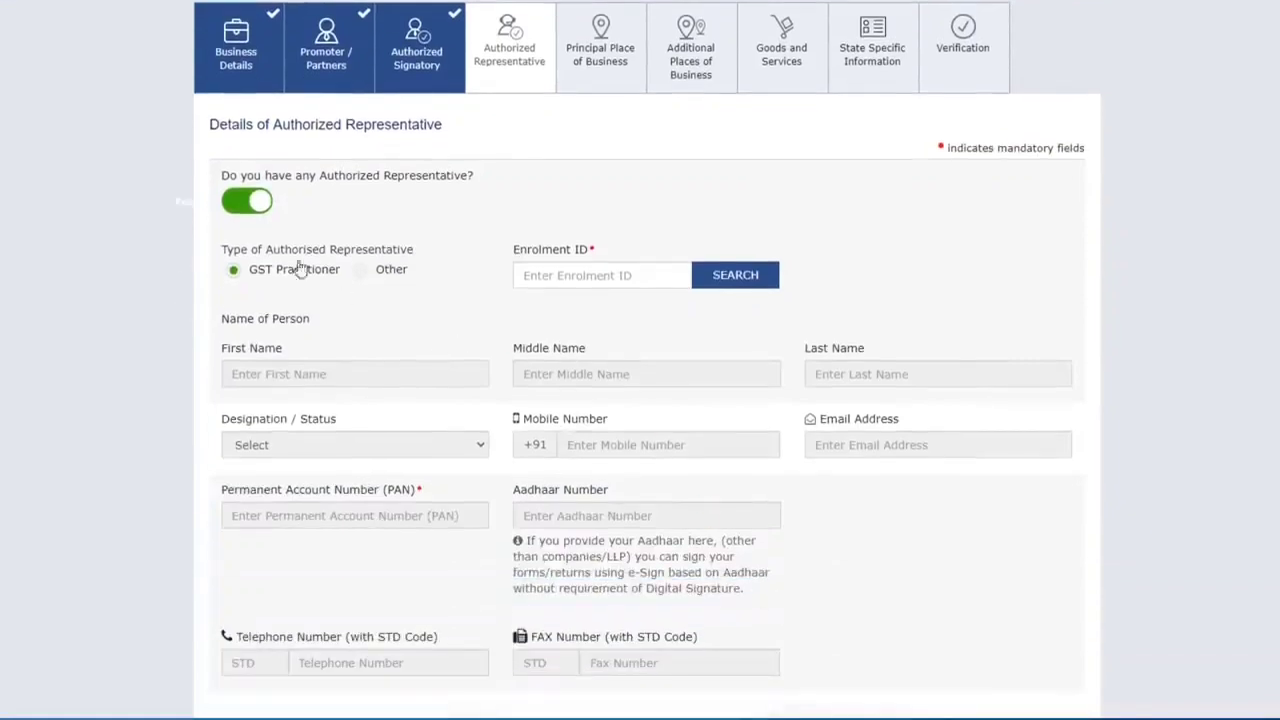
pyautogui.click(240, 205)
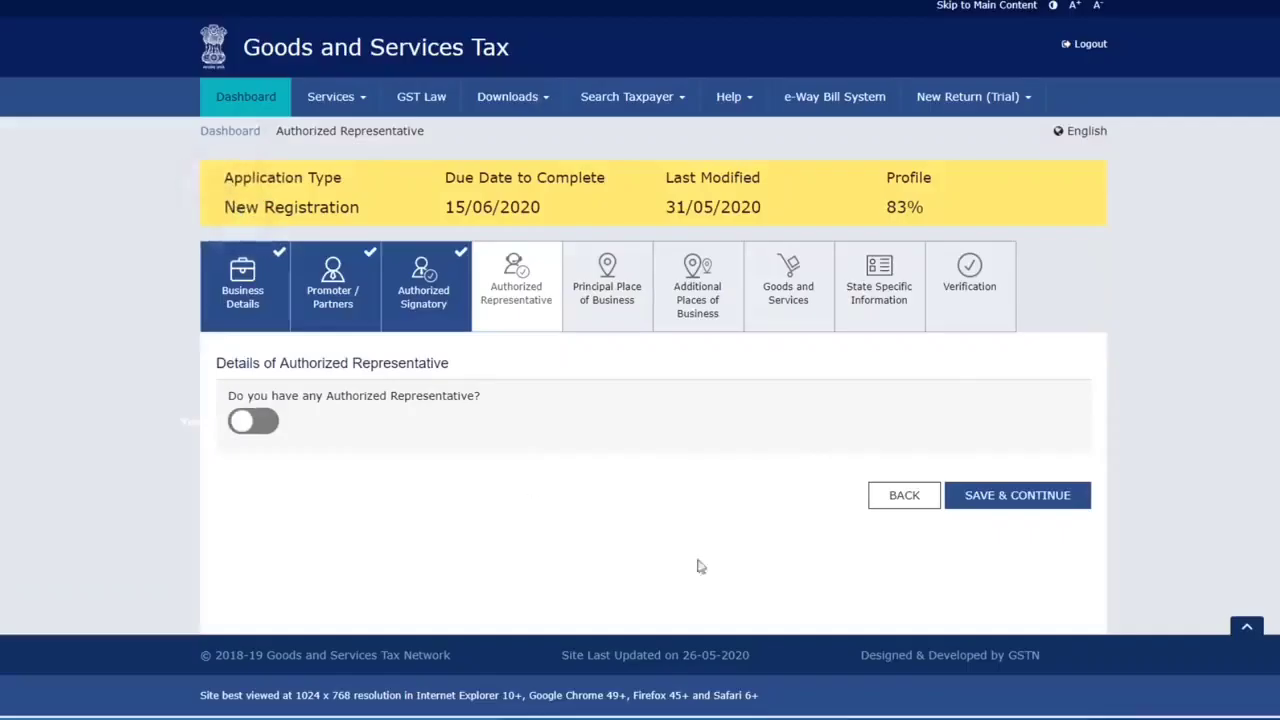
pyautogui.click(1018, 500)
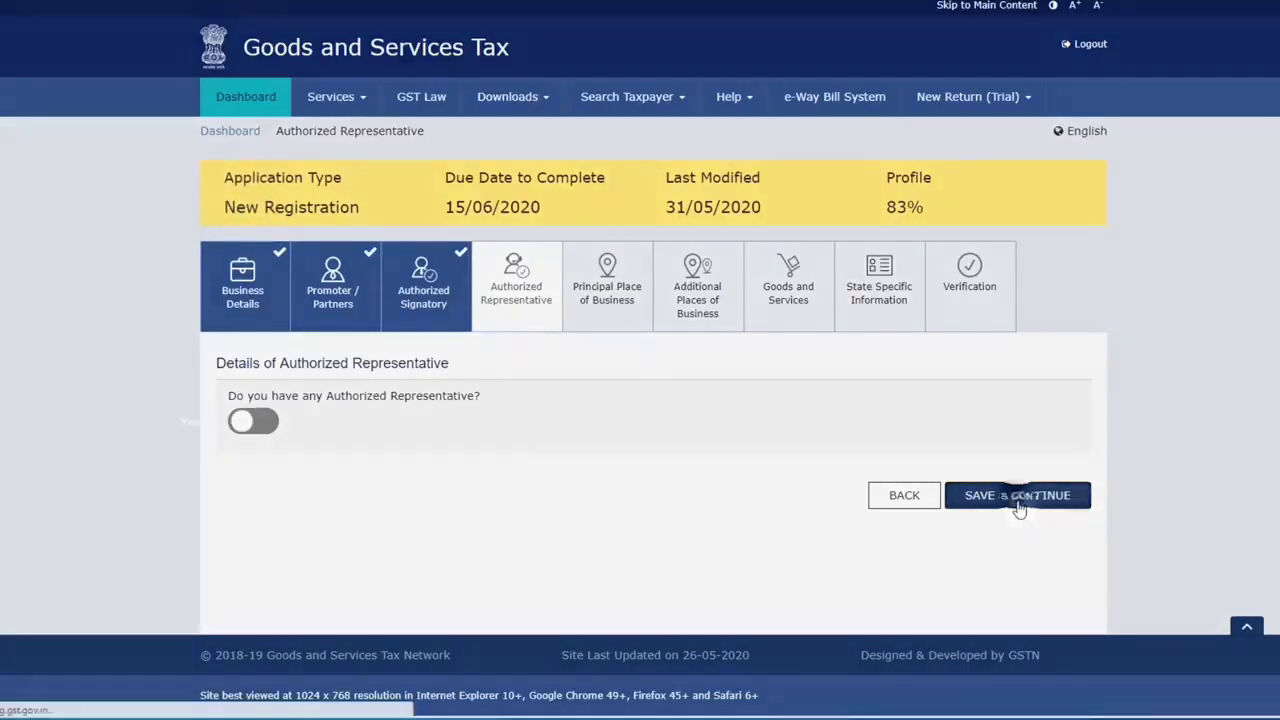
pyautogui.scroll(-2, 696, 406)
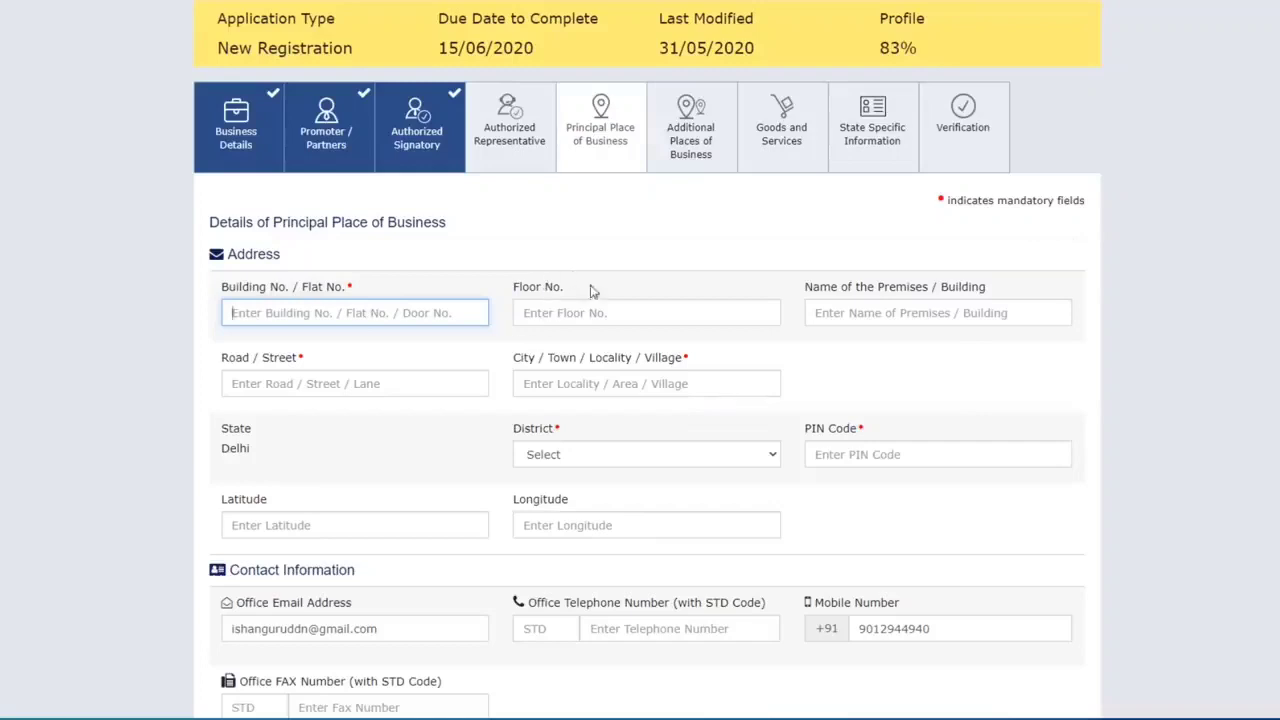
# Choose West Delhi as the principal place of business district
pyautogui.scroll(-1, 590, 310)
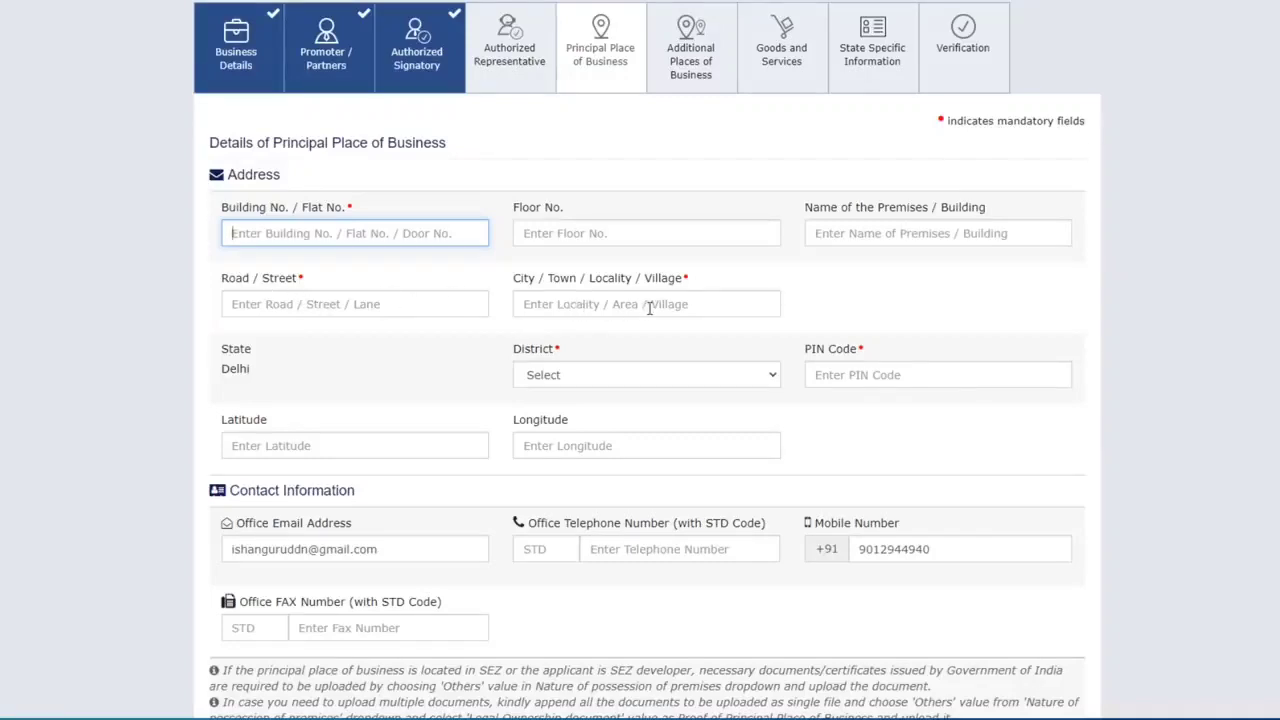
pyautogui.scroll(-1, 649, 309)
pyautogui.click(600, 295)
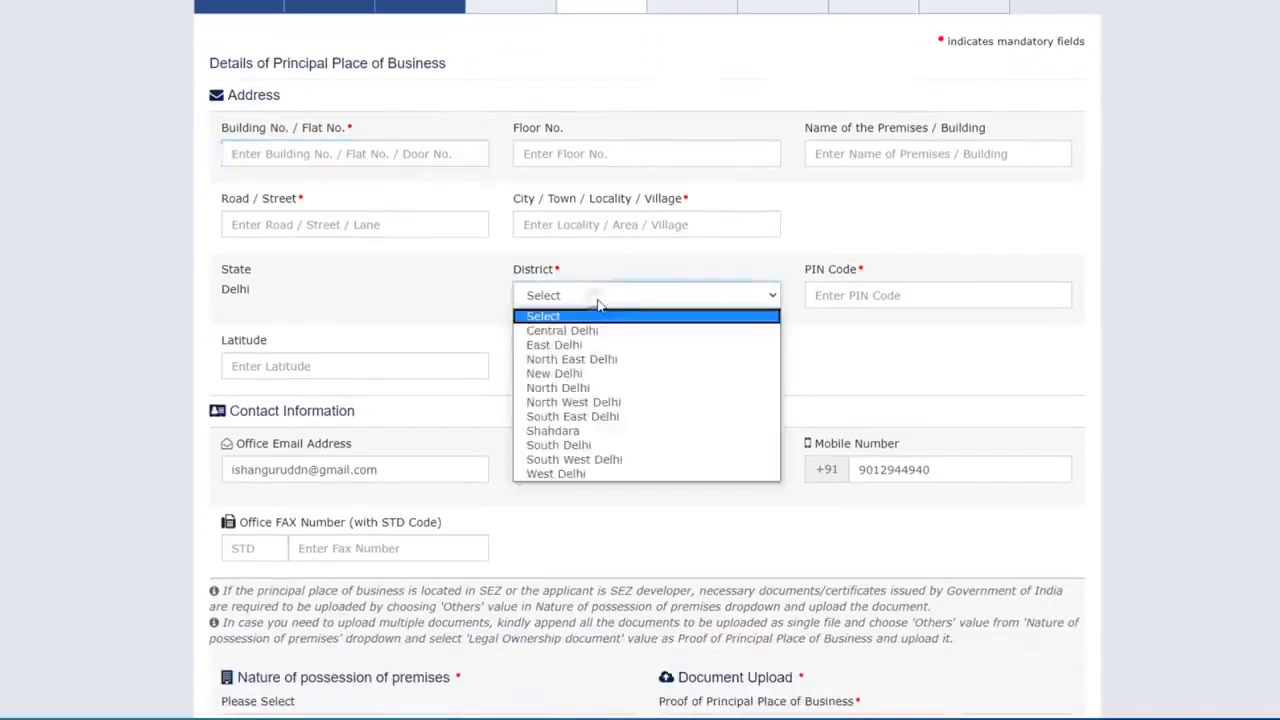
pyautogui.click(560, 471)
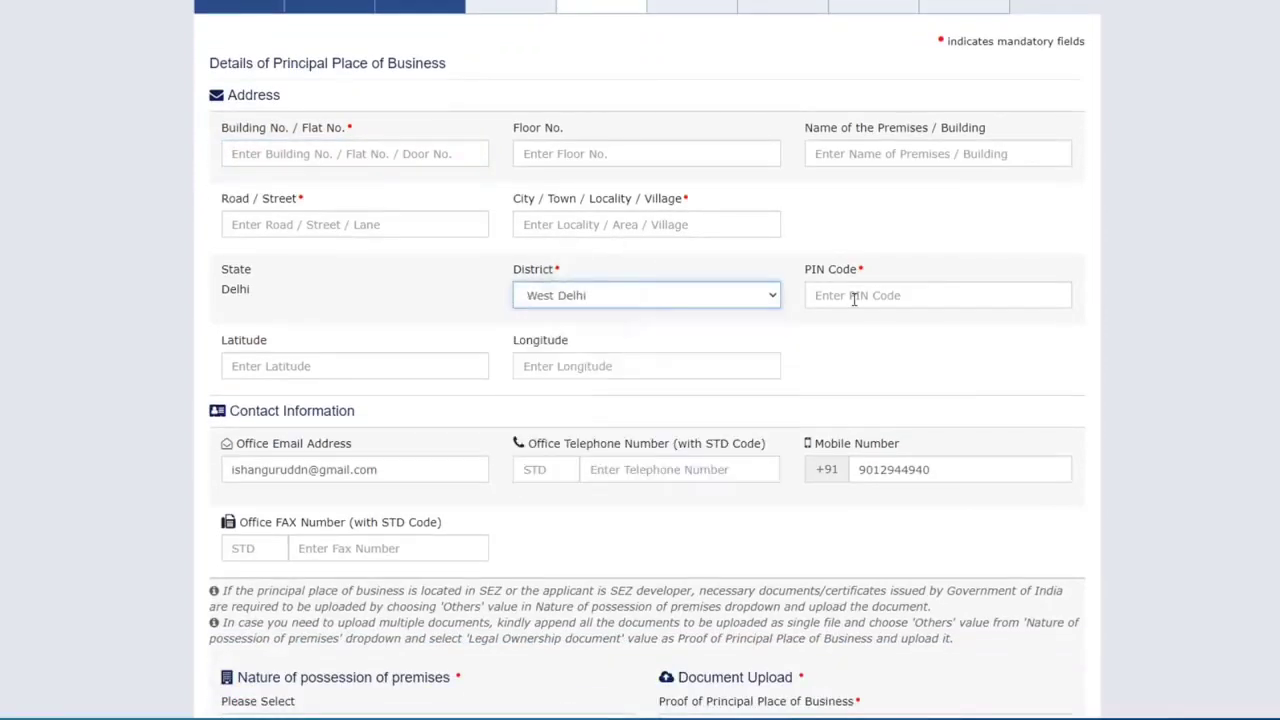
pyautogui.scroll(-4, 300, 323)
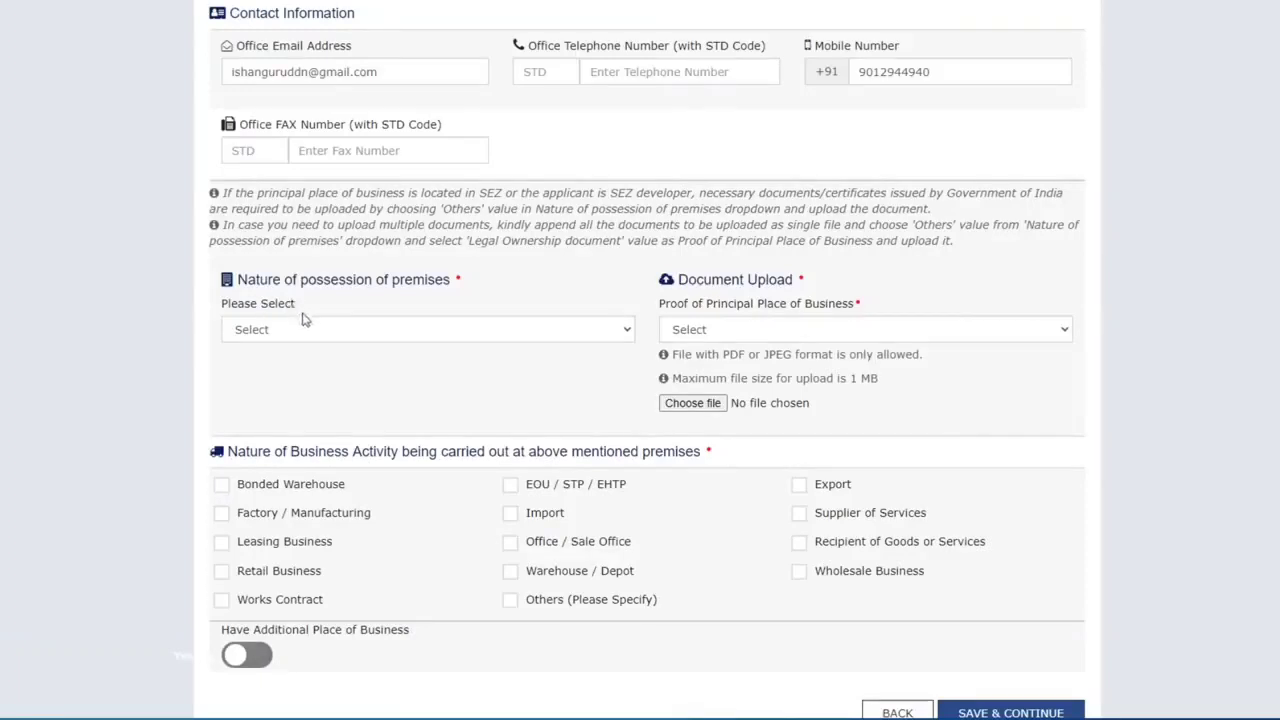
# Set premises possession to Rented and the proof document to Rent / Lease agreement
pyautogui.click(311, 333)
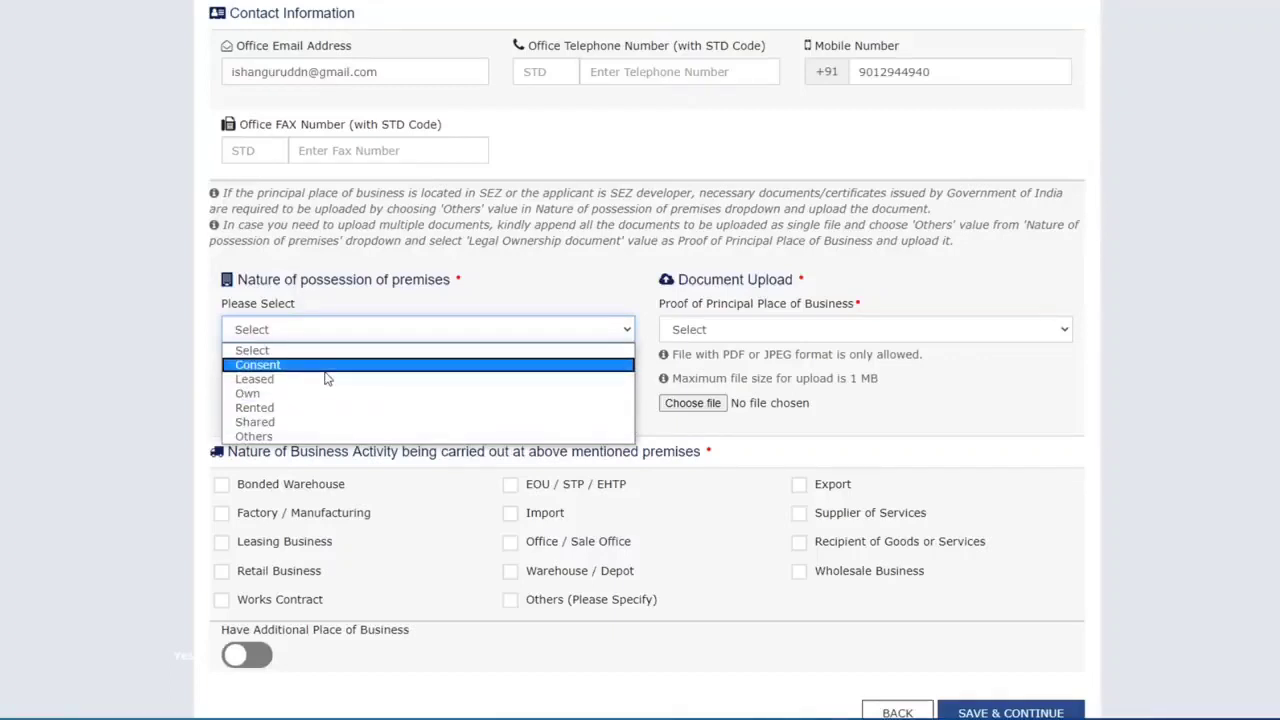
pyautogui.click(328, 408)
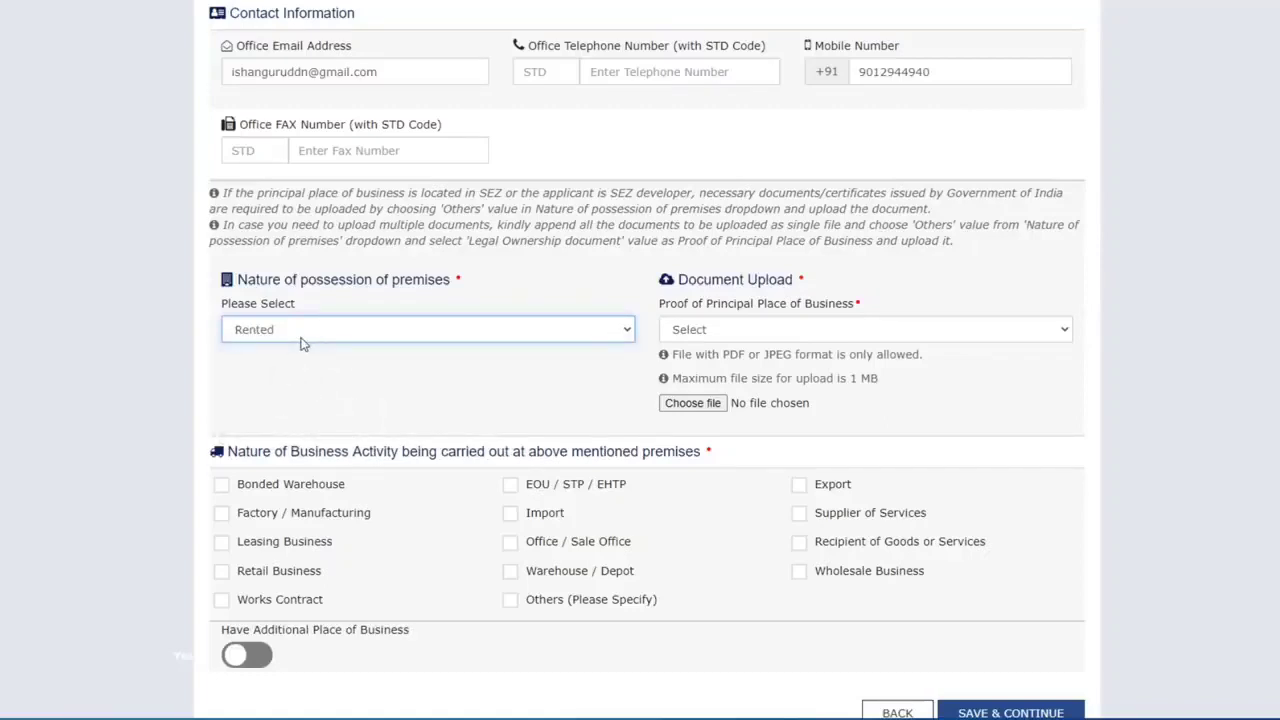
pyautogui.click(785, 338)
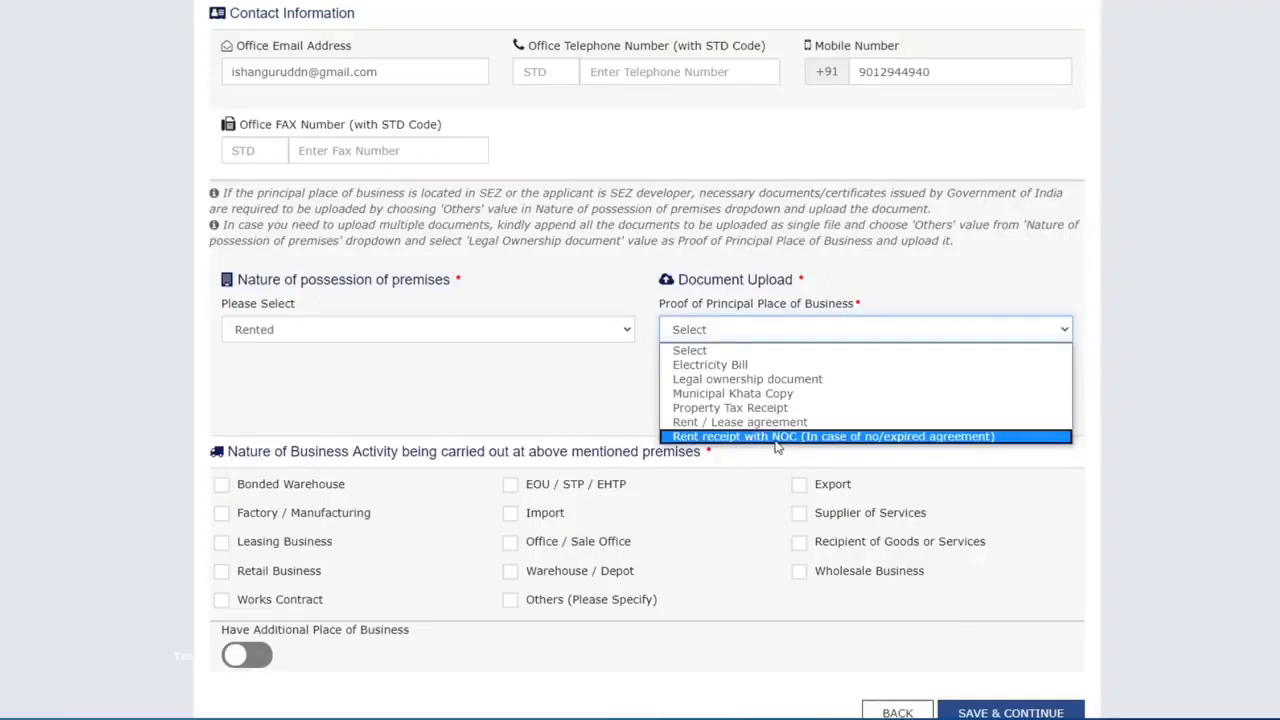
pyautogui.click(770, 422)
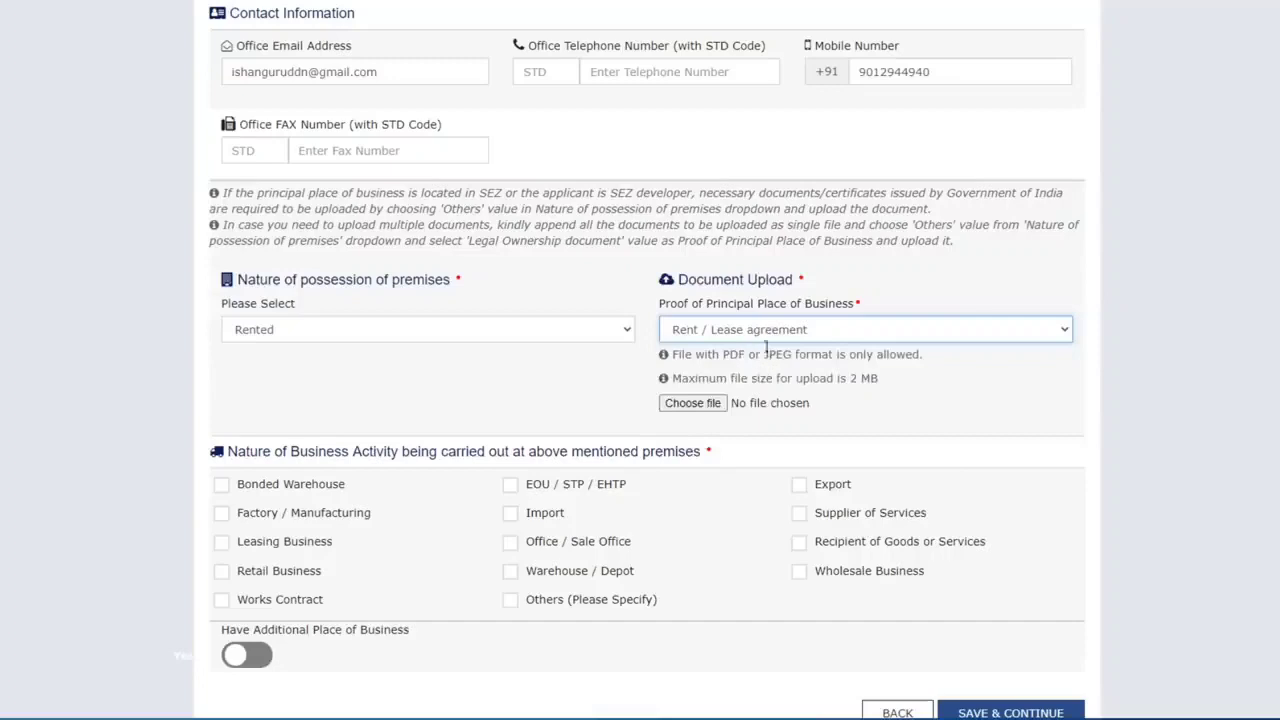
# Upload the 'rent' file as the Rent / Lease agreement proof
pyautogui.click(692, 403)
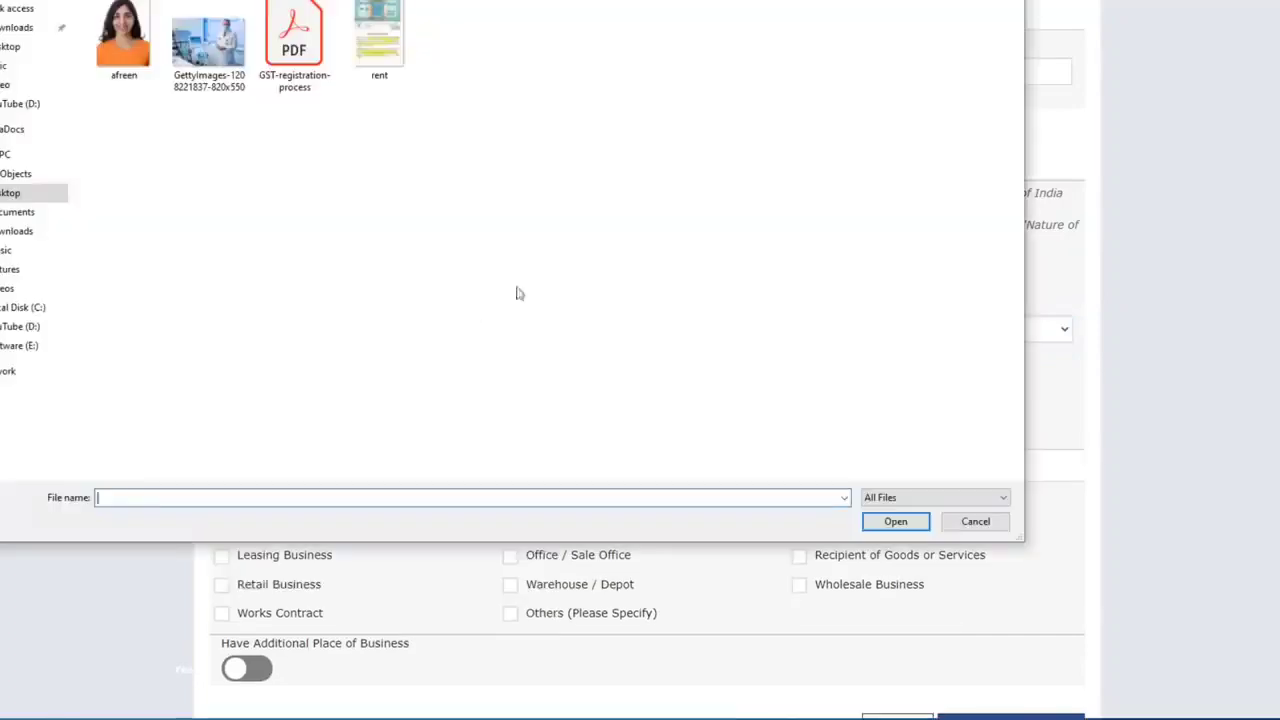
pyautogui.click(395, 37)
pyautogui.click(889, 523)
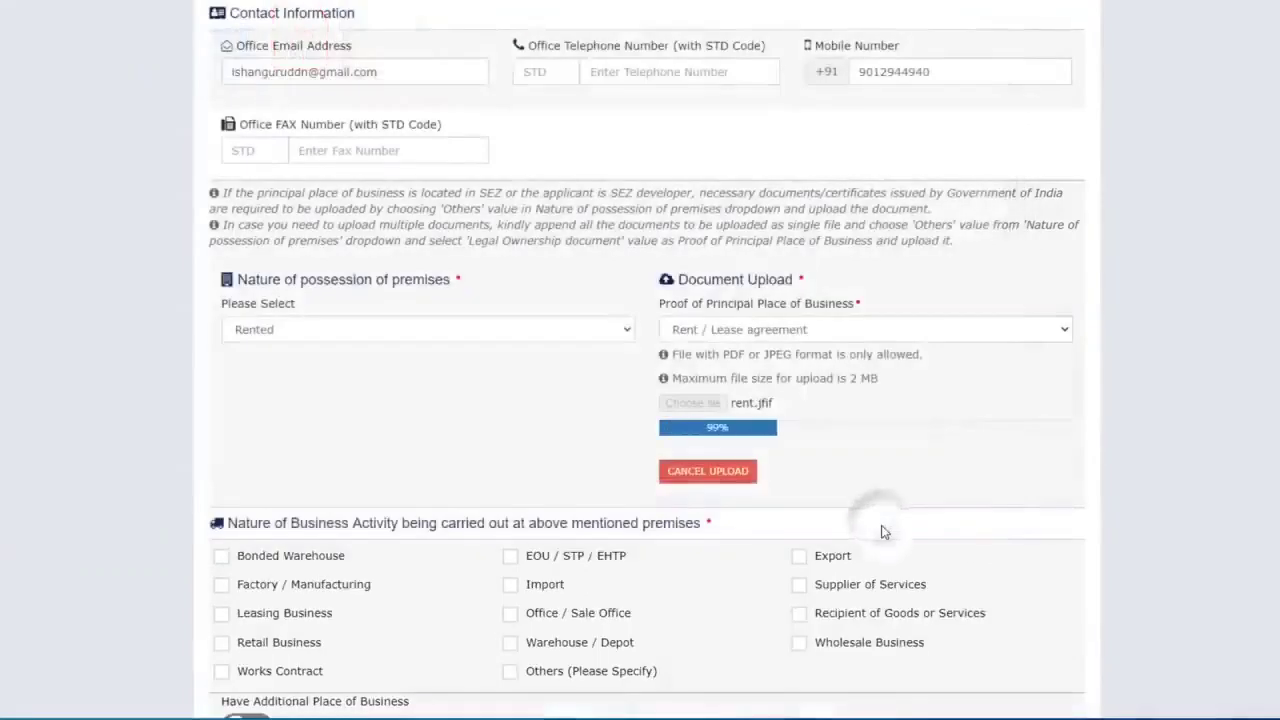
pyautogui.scroll(-2, 884, 531)
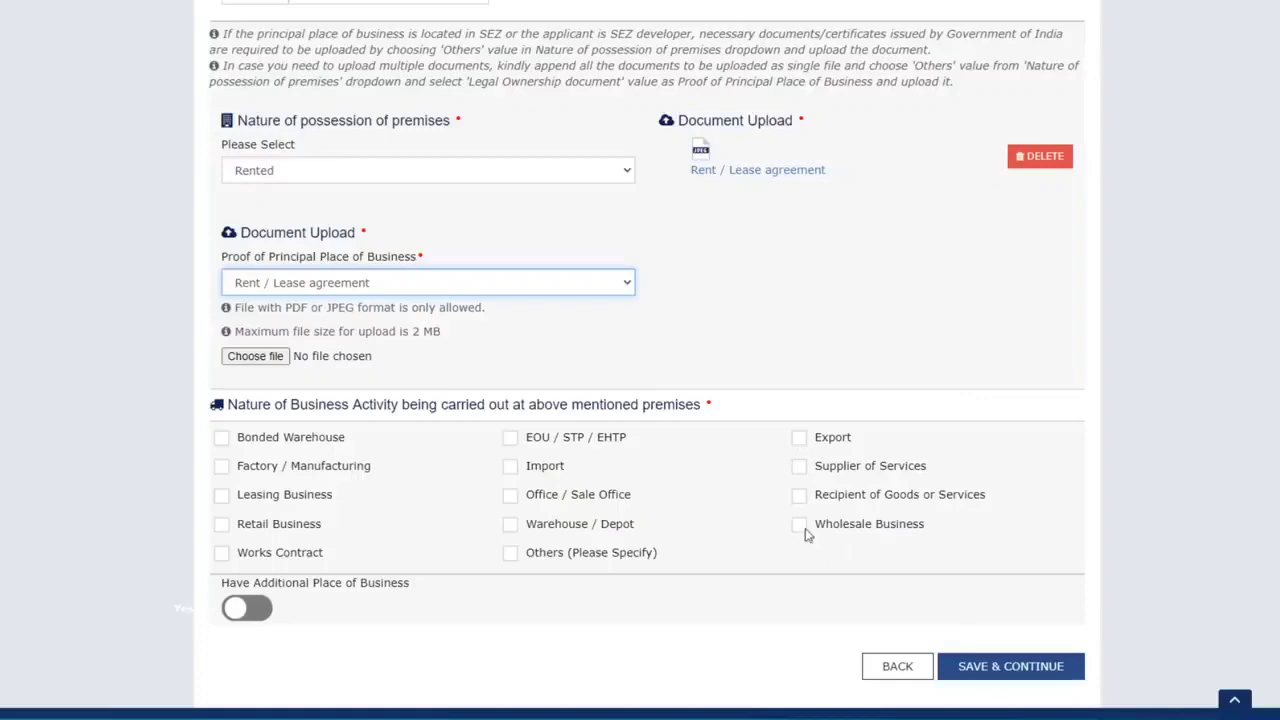
# Tick Wholesale Business, leave additional places of business off, and save
pyautogui.click(798, 523)
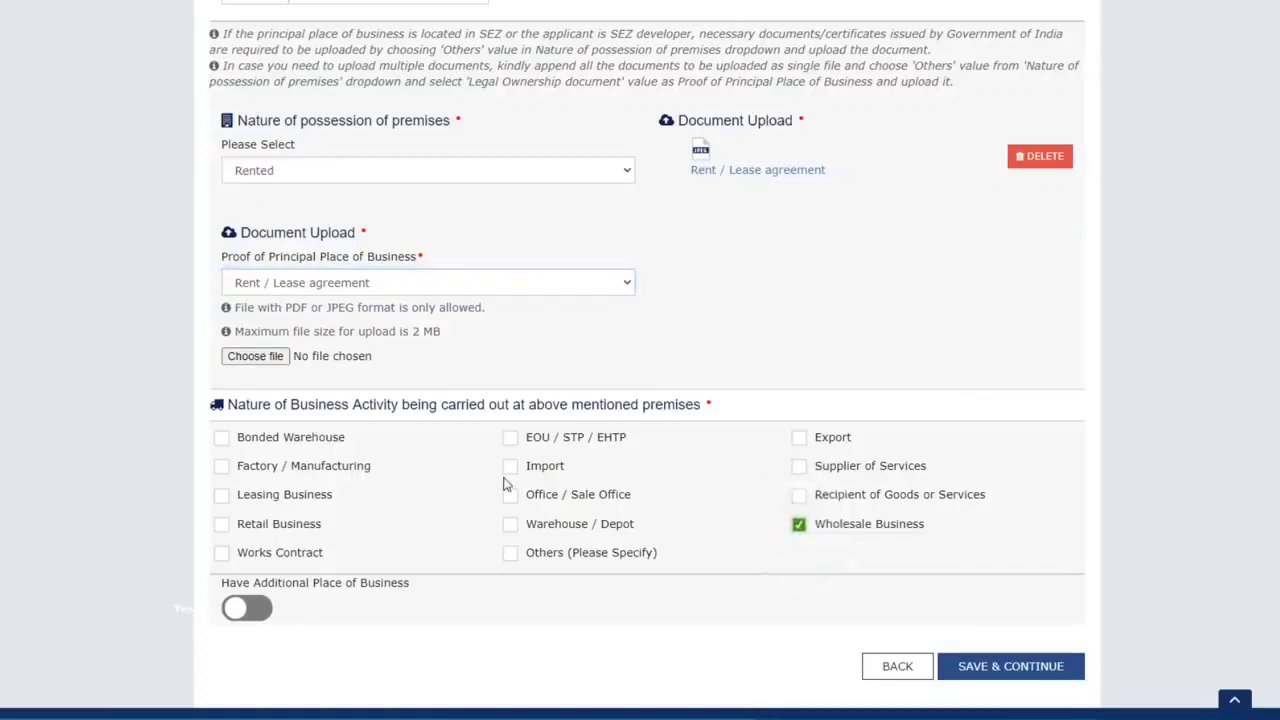
pyautogui.scroll(-1, 505, 485)
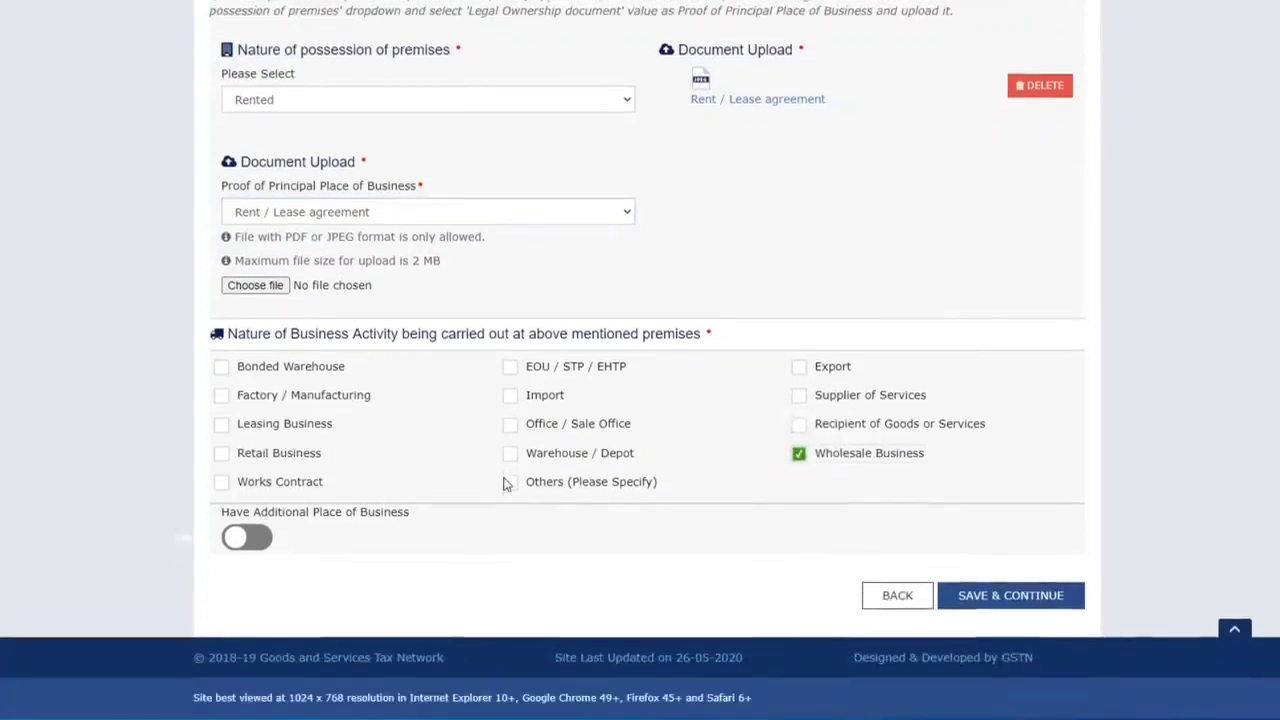
pyautogui.click(265, 540)
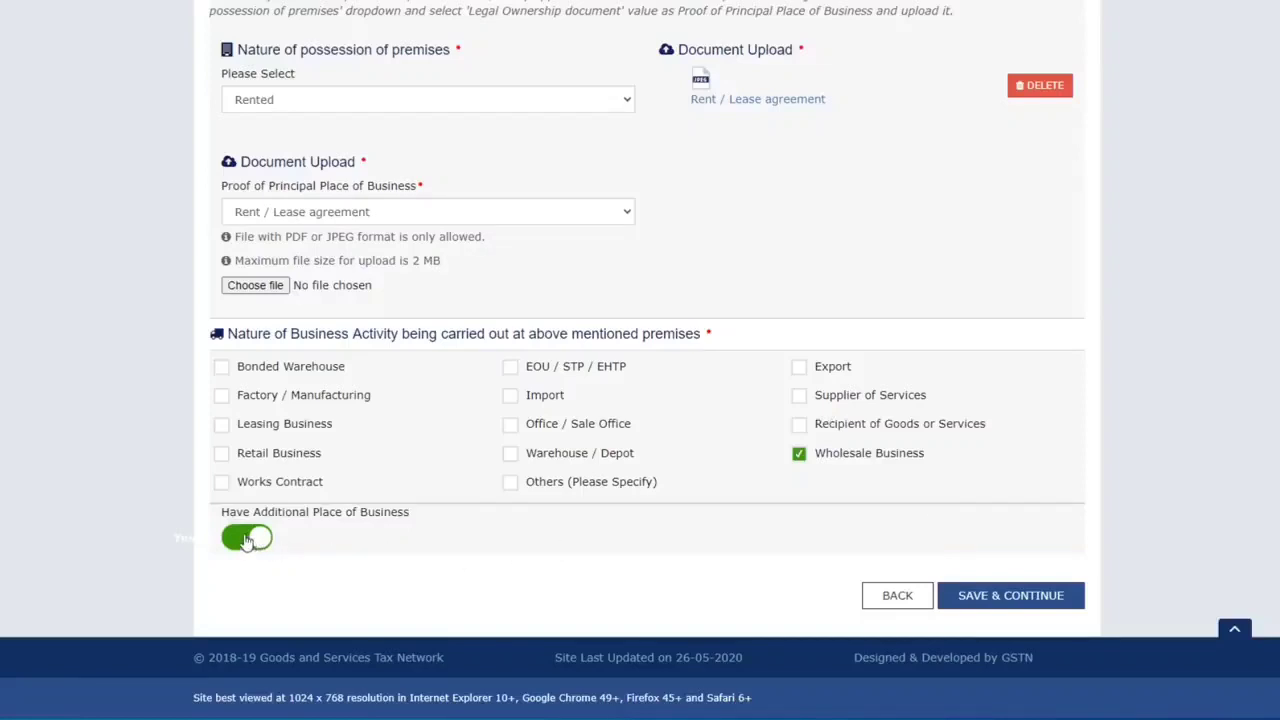
pyautogui.click(243, 541)
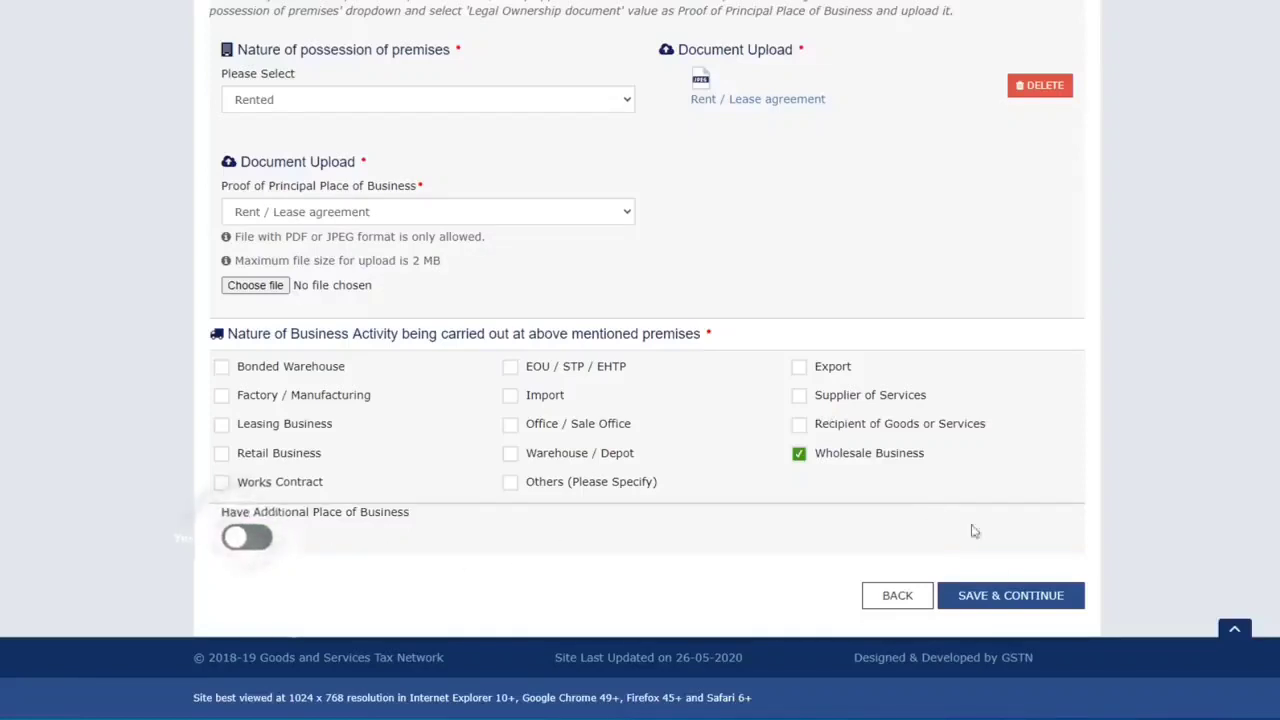
pyautogui.click(1008, 598)
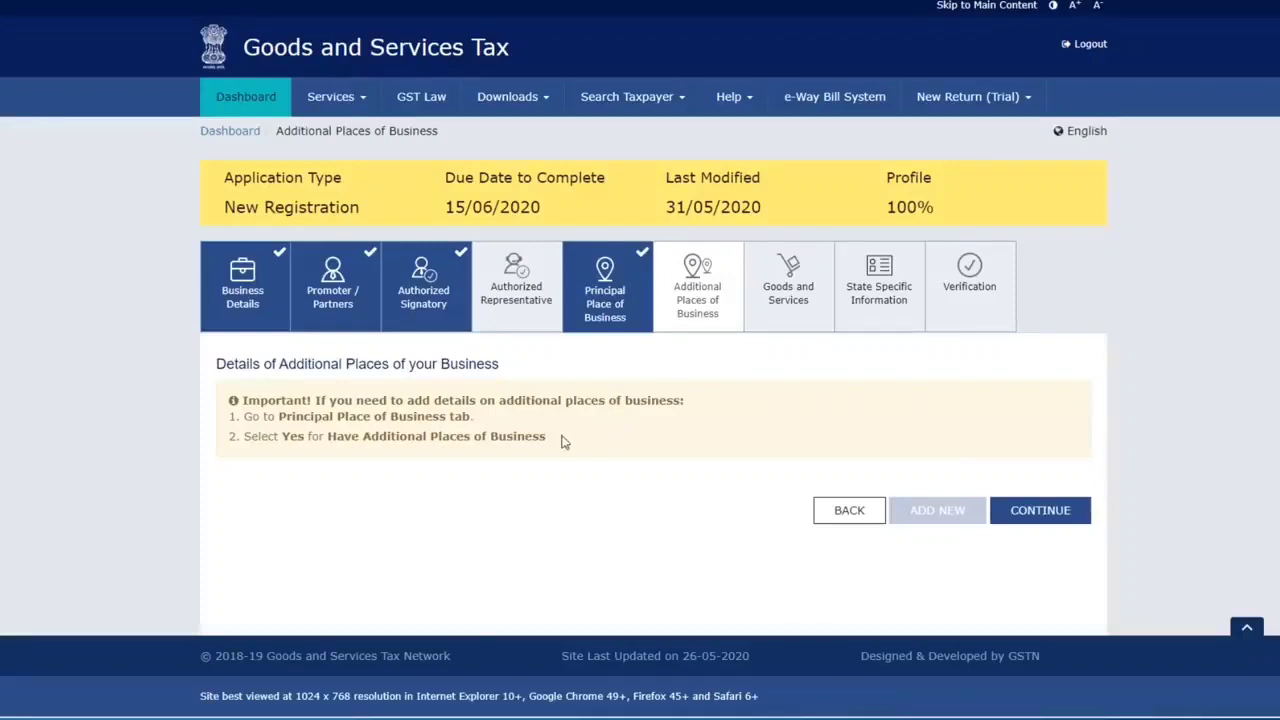
# Continue past Additional Places of Business to the Goods and Services tab
pyautogui.click(1052, 515)
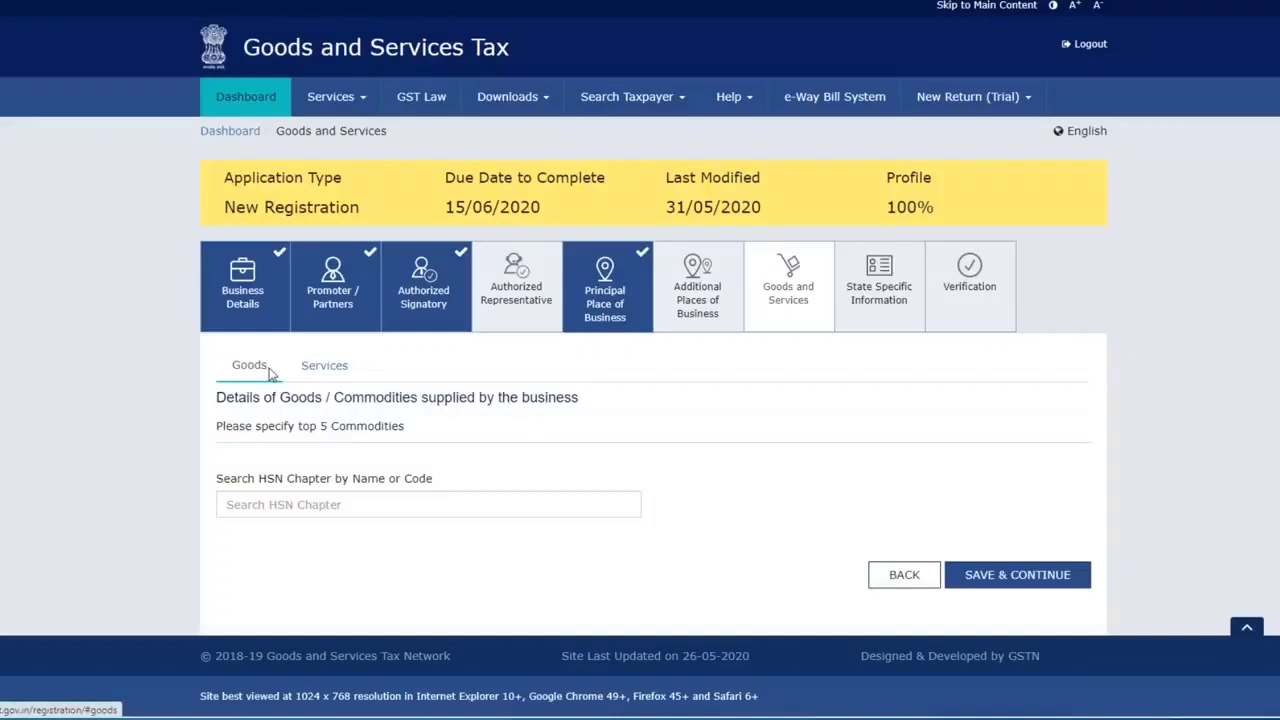
# Switch between the Services and Goods sections, ending on the Goods commodities list
pyautogui.click(328, 368)
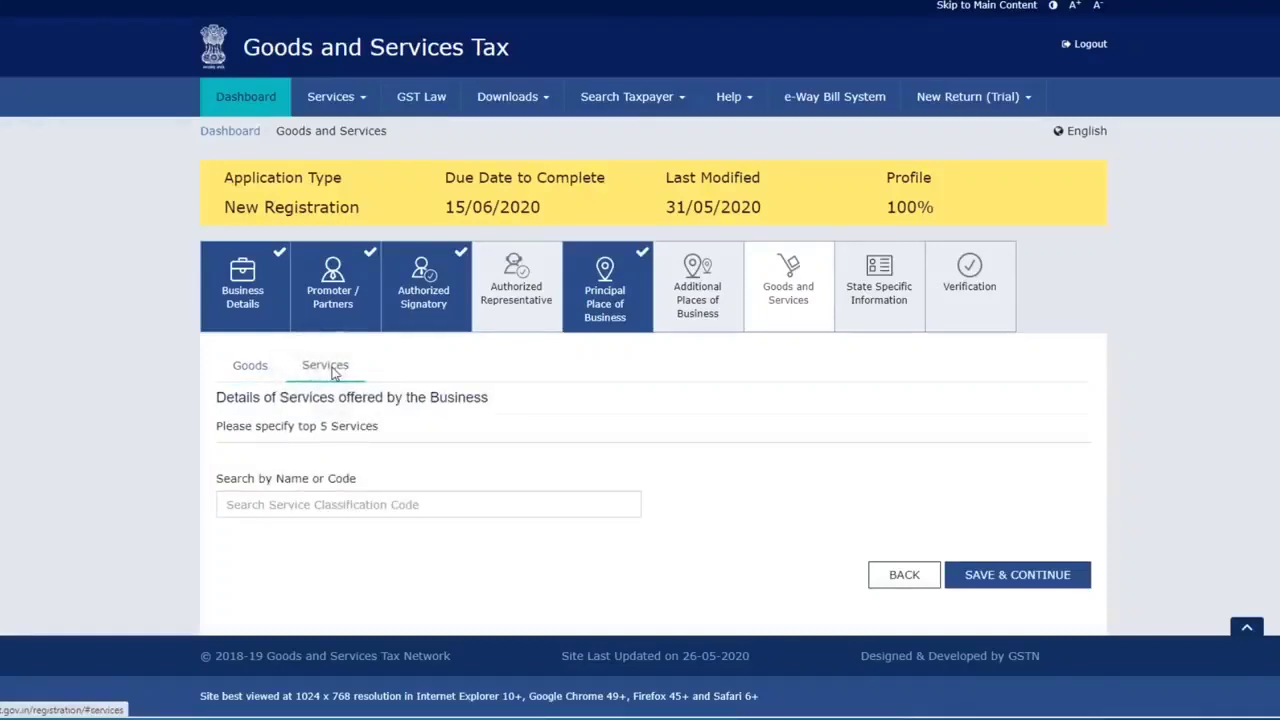
pyautogui.click(270, 378)
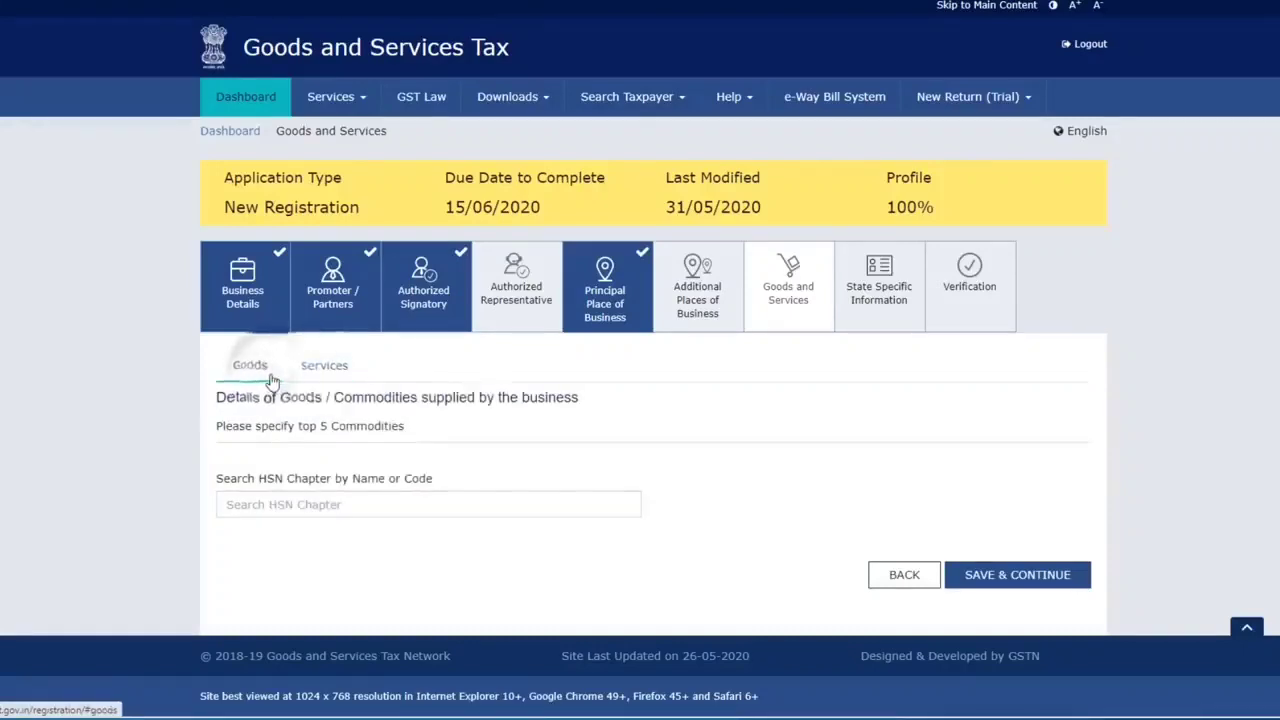
pyautogui.click(327, 378)
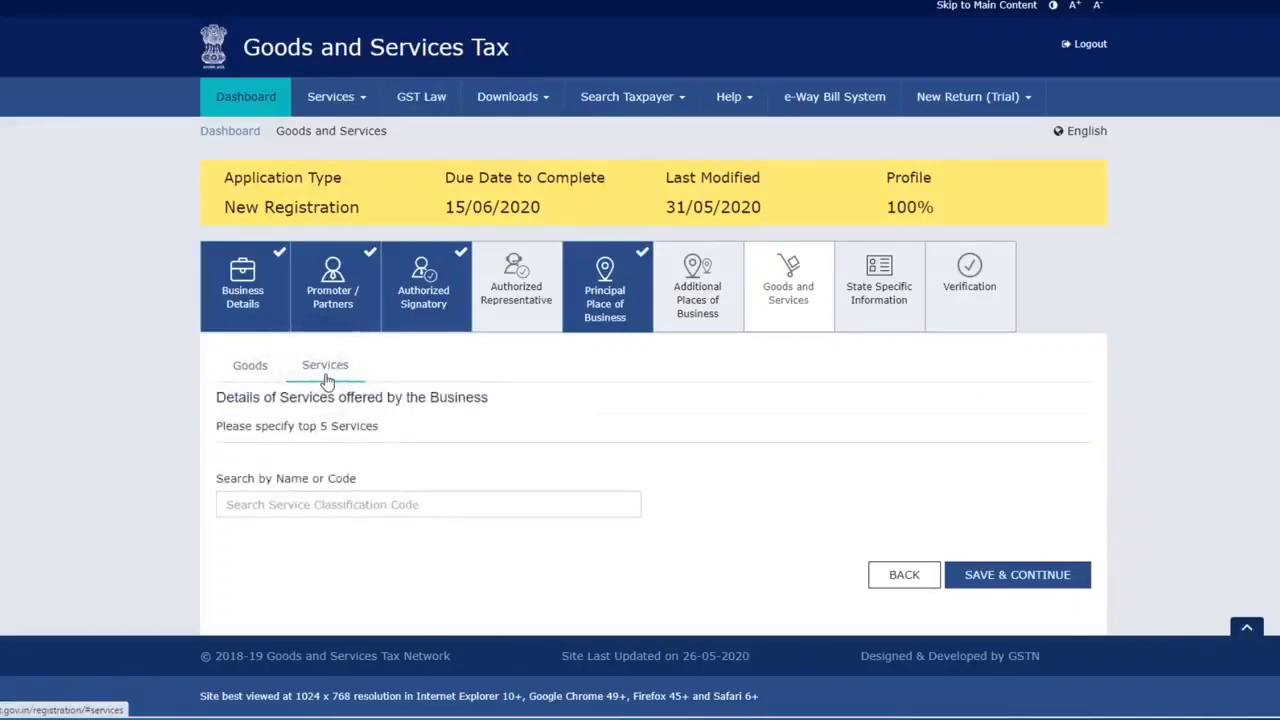
pyautogui.click(262, 374)
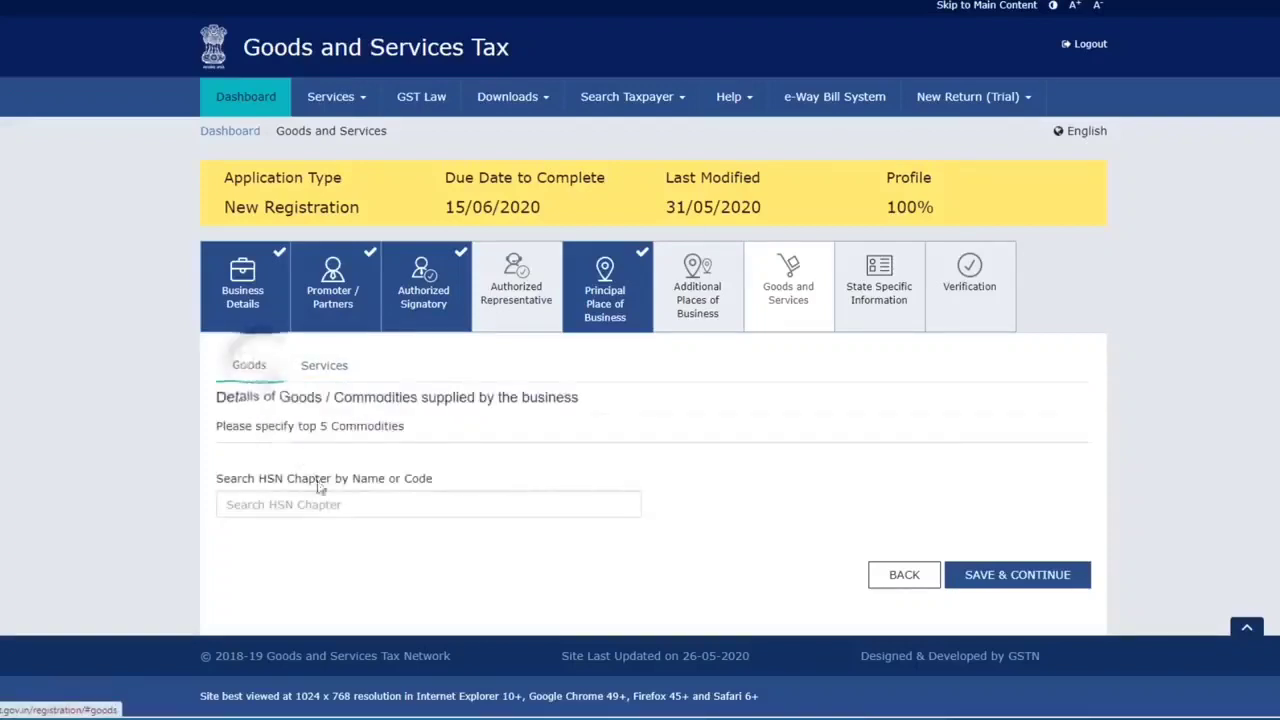
# Search HSN 'shoes', add 64035111 men's leather footwear, and save the goods list
pyautogui.click(333, 503)
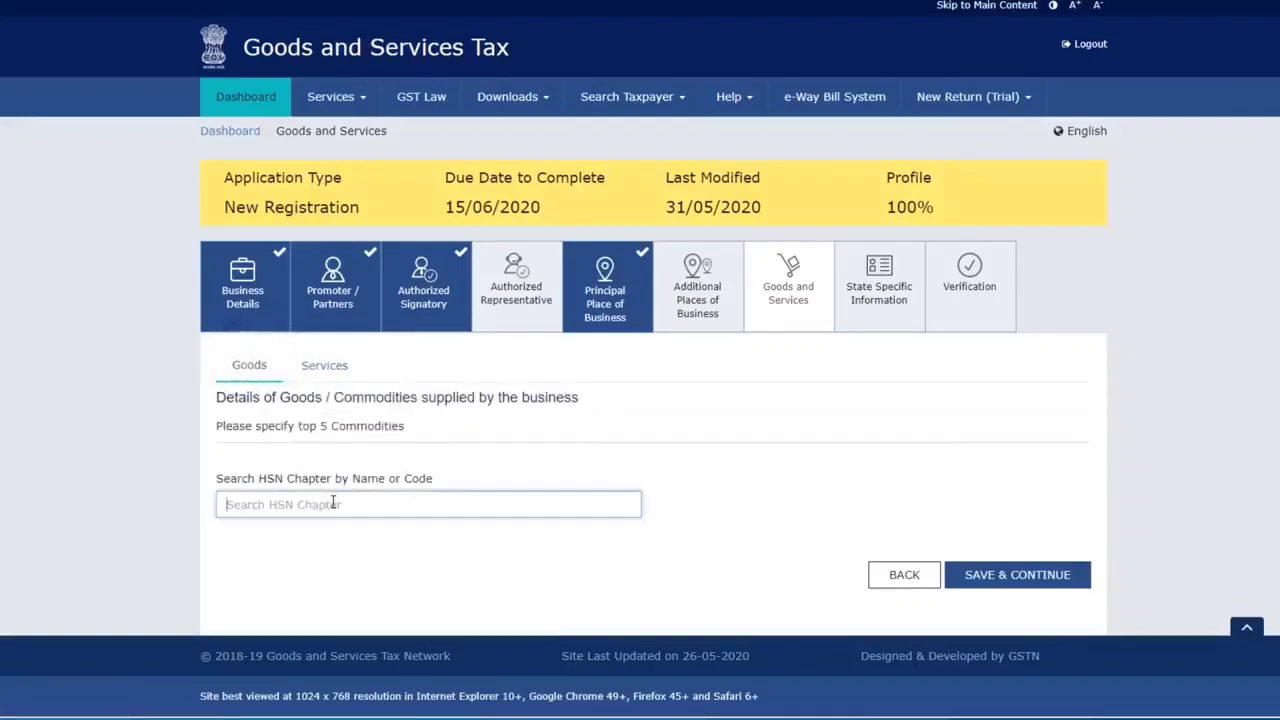
pyautogui.write('sho')
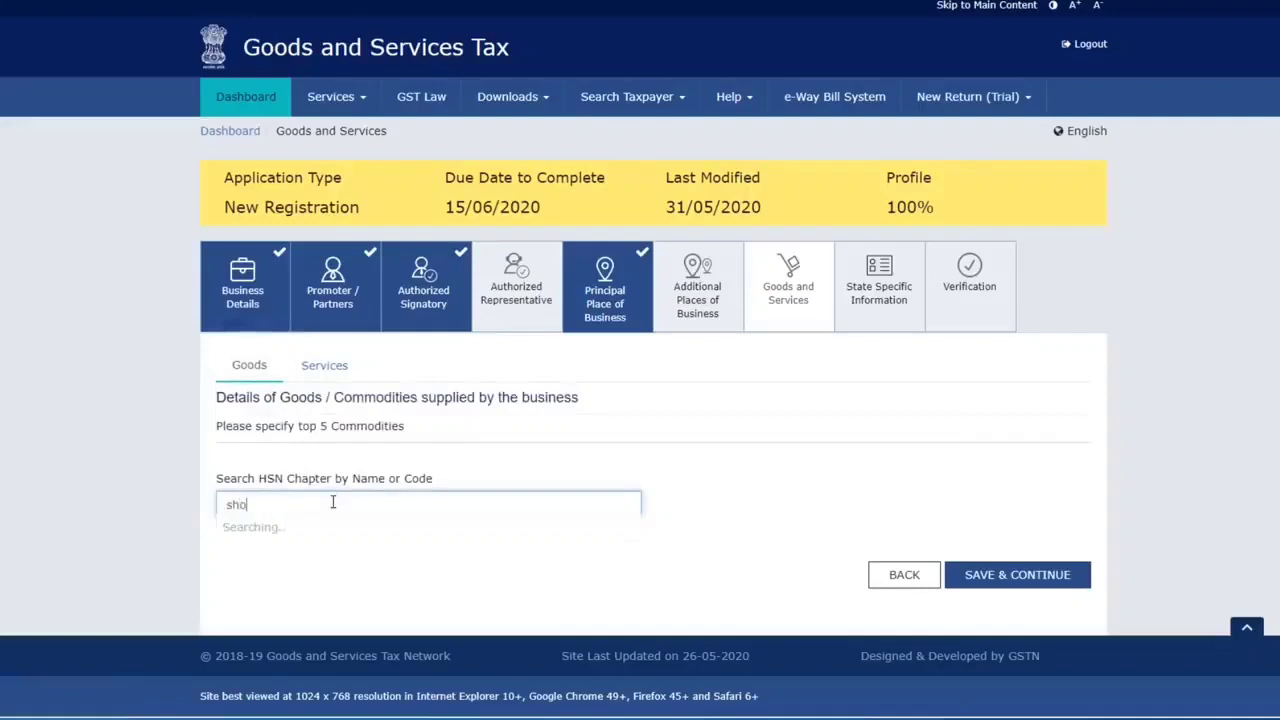
pyautogui.write('es')
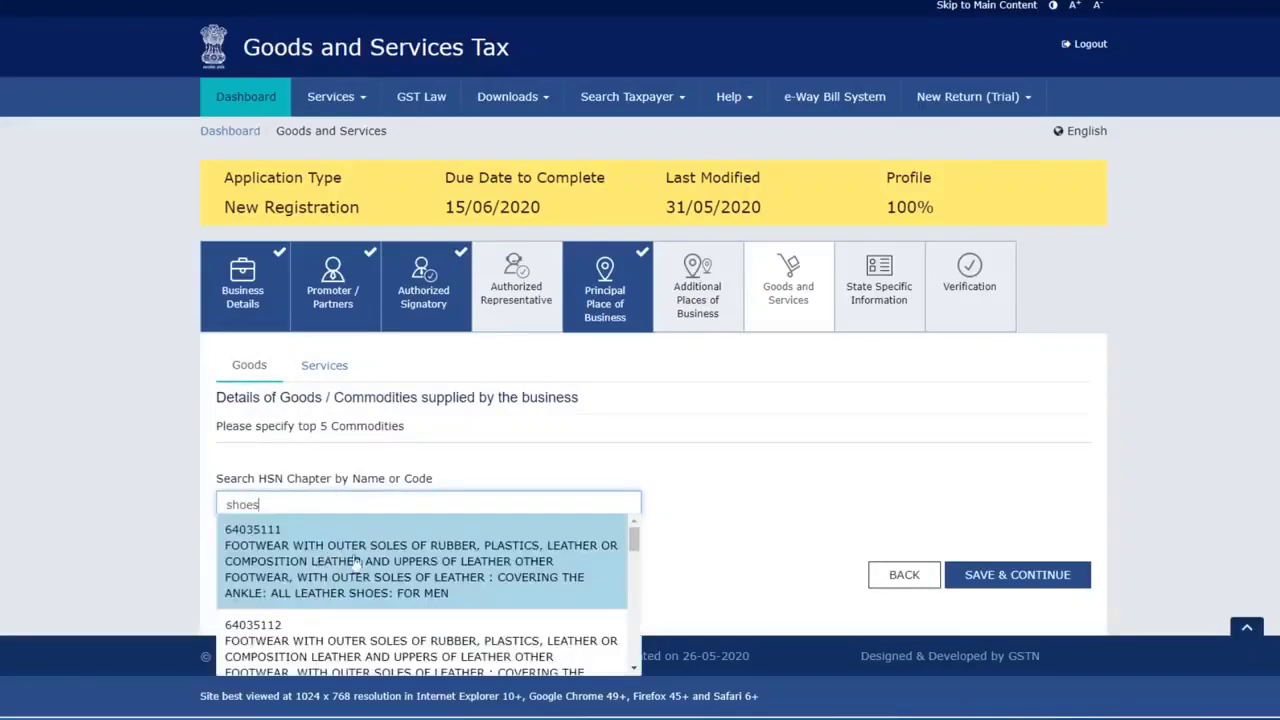
pyautogui.scroll(-1, 405, 573)
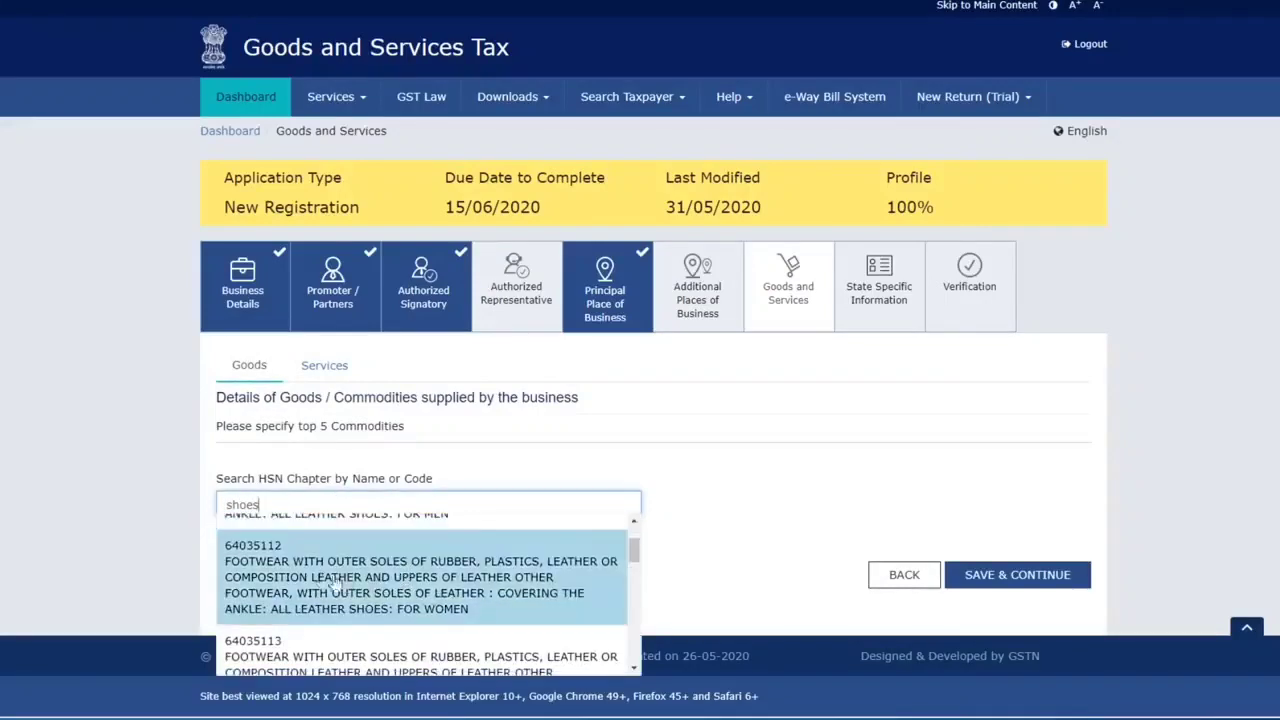
pyautogui.scroll(-1, 502, 590)
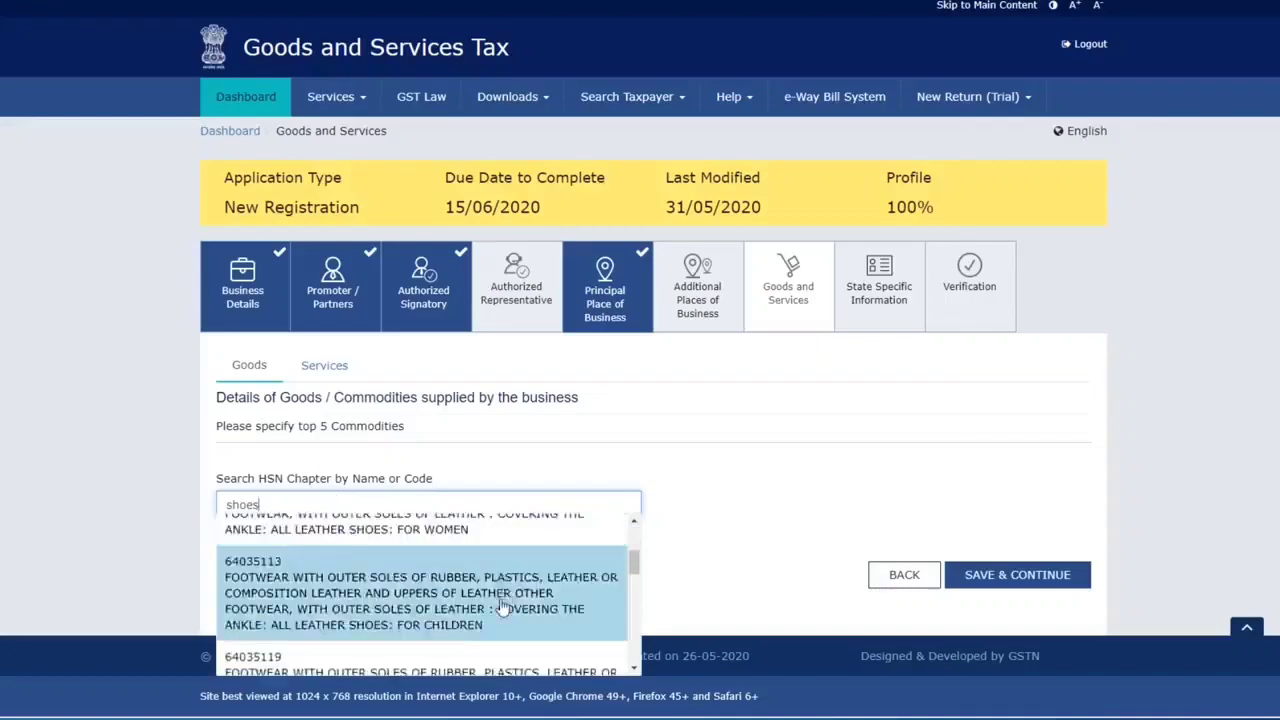
pyautogui.scroll(2, 502, 590)
pyautogui.click(378, 570)
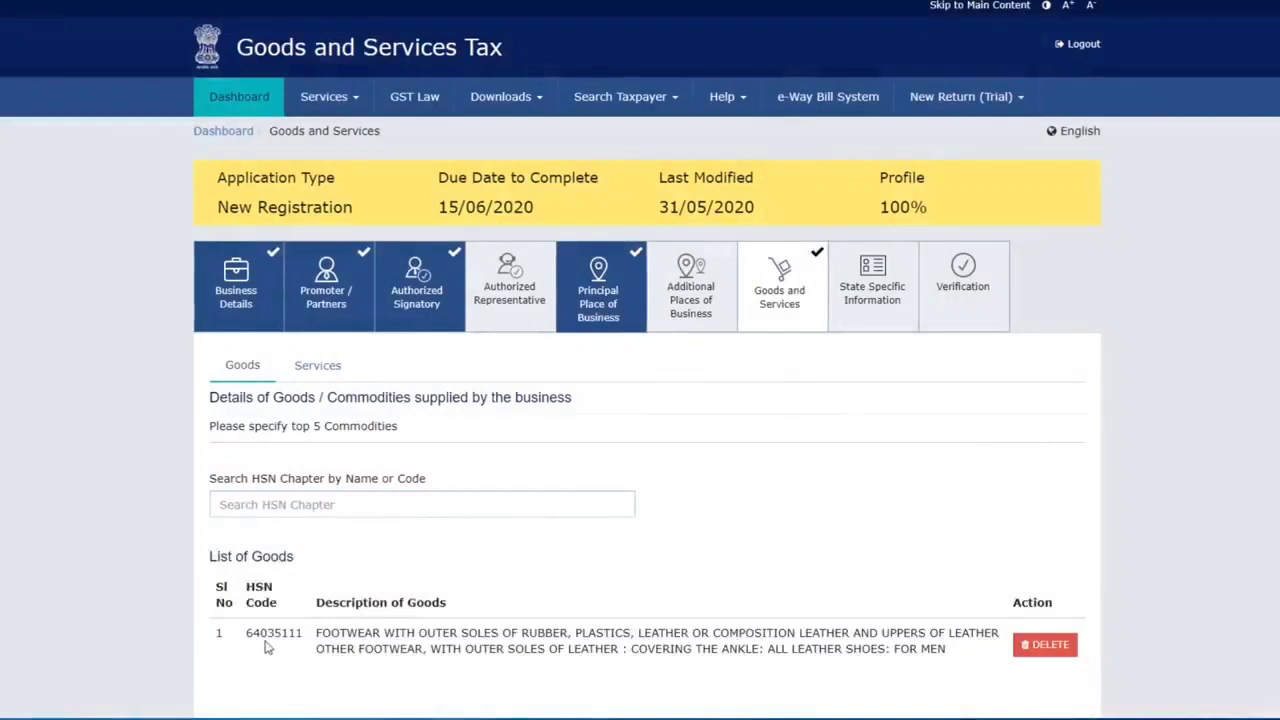
pyautogui.scroll(-1, 286, 637)
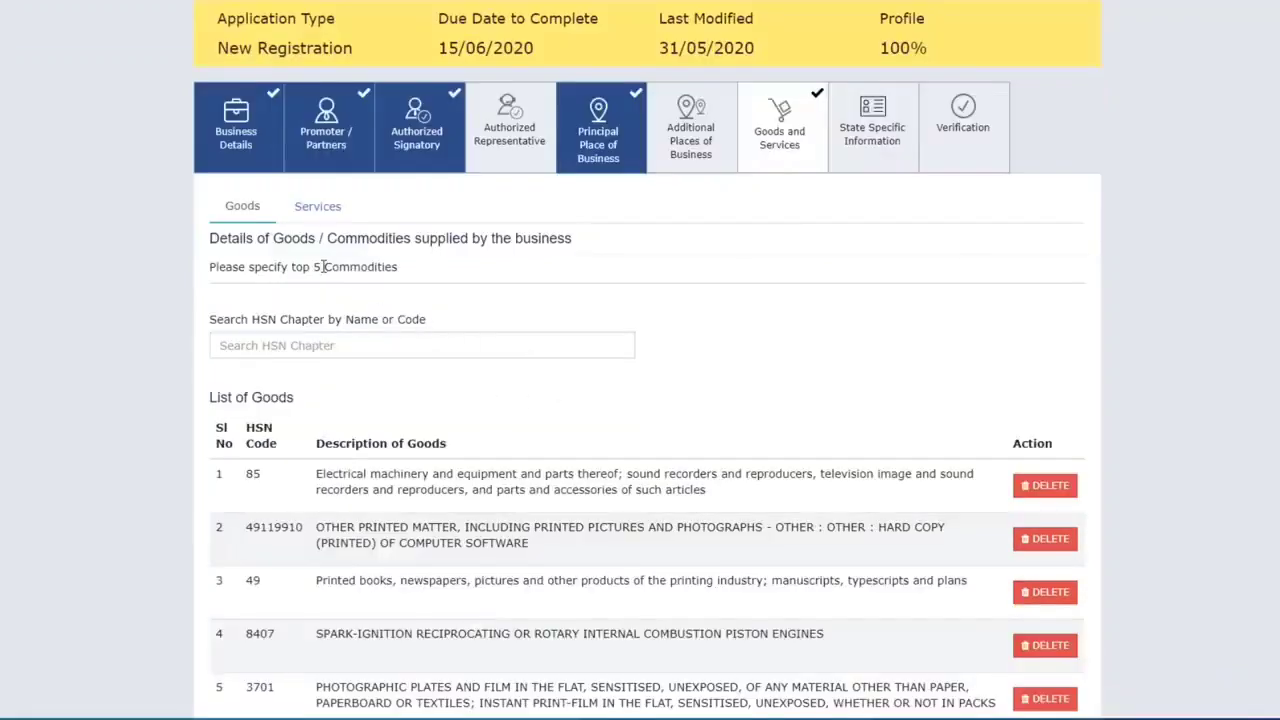
pyautogui.scroll(-2, 740, 309)
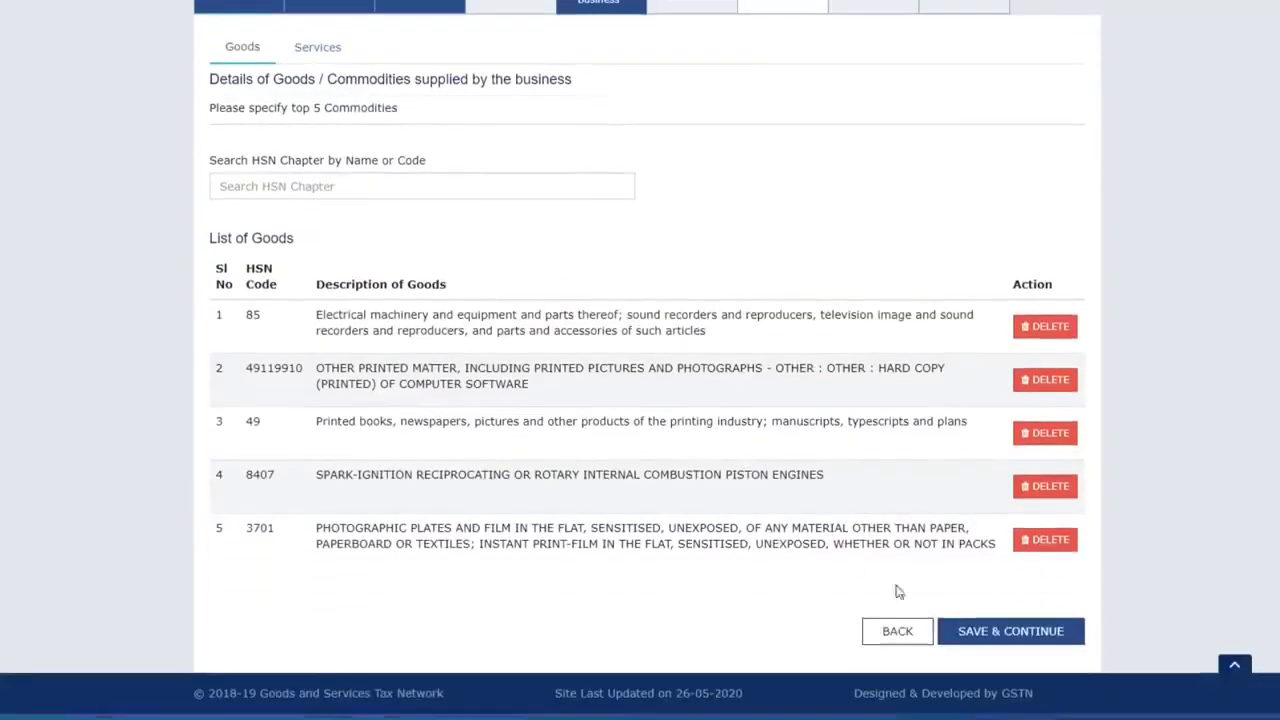
pyautogui.click(1012, 633)
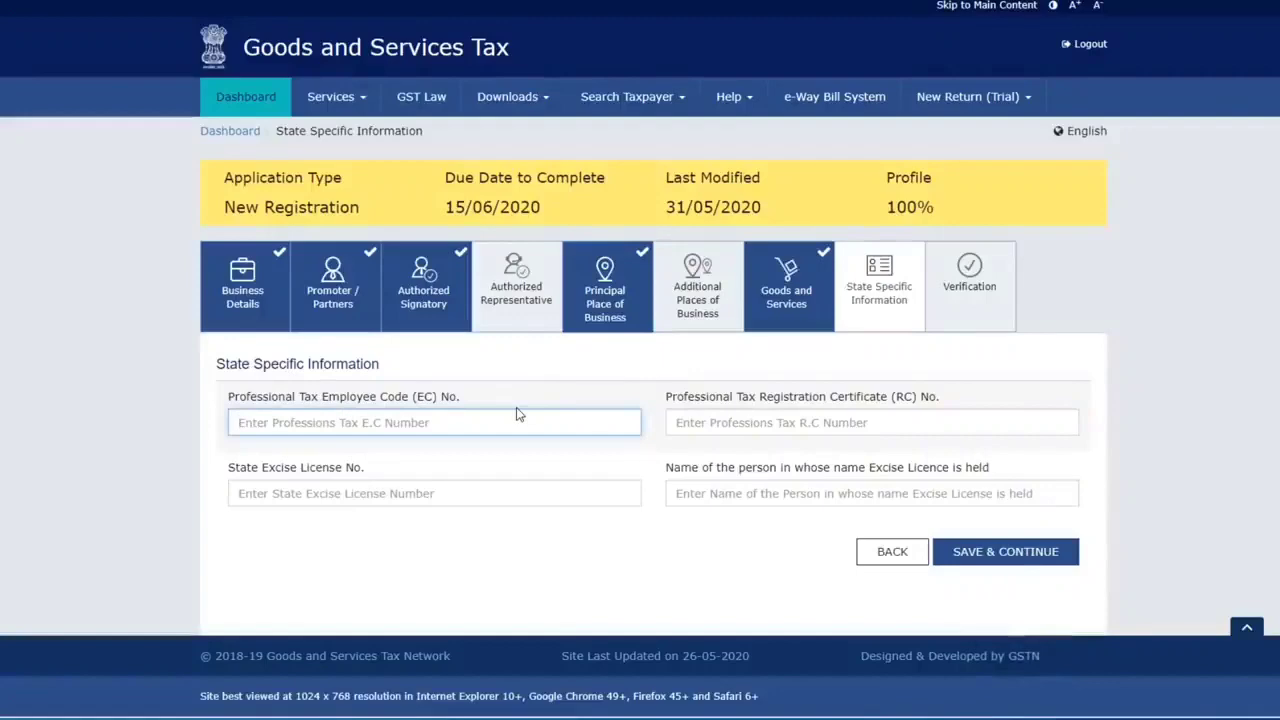
# Save the State Specific Information and affirm the verification declaration
pyautogui.click(1018, 557)
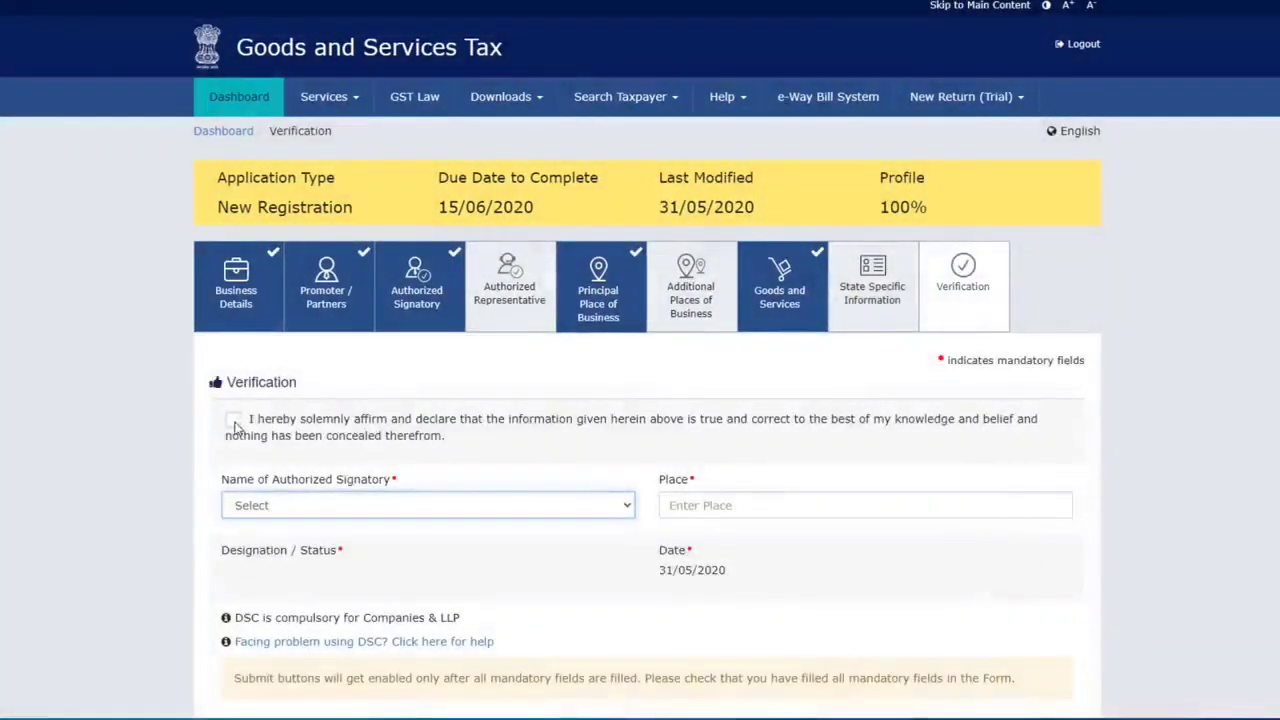
pyautogui.click(233, 420)
pyautogui.scroll(-1, 498, 450)
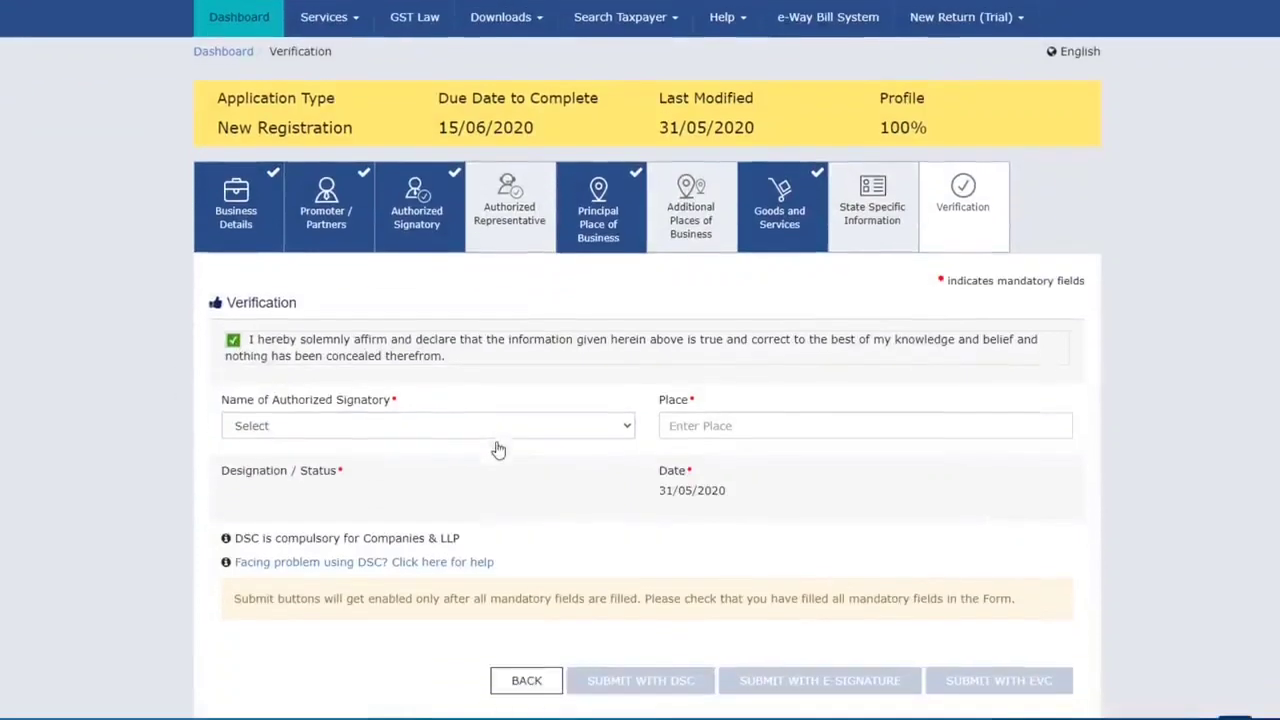
# Select the proprietor as signatory, enter place Delhi, and submit with EVC
pyautogui.click(282, 428)
pyautogui.click(300, 462)
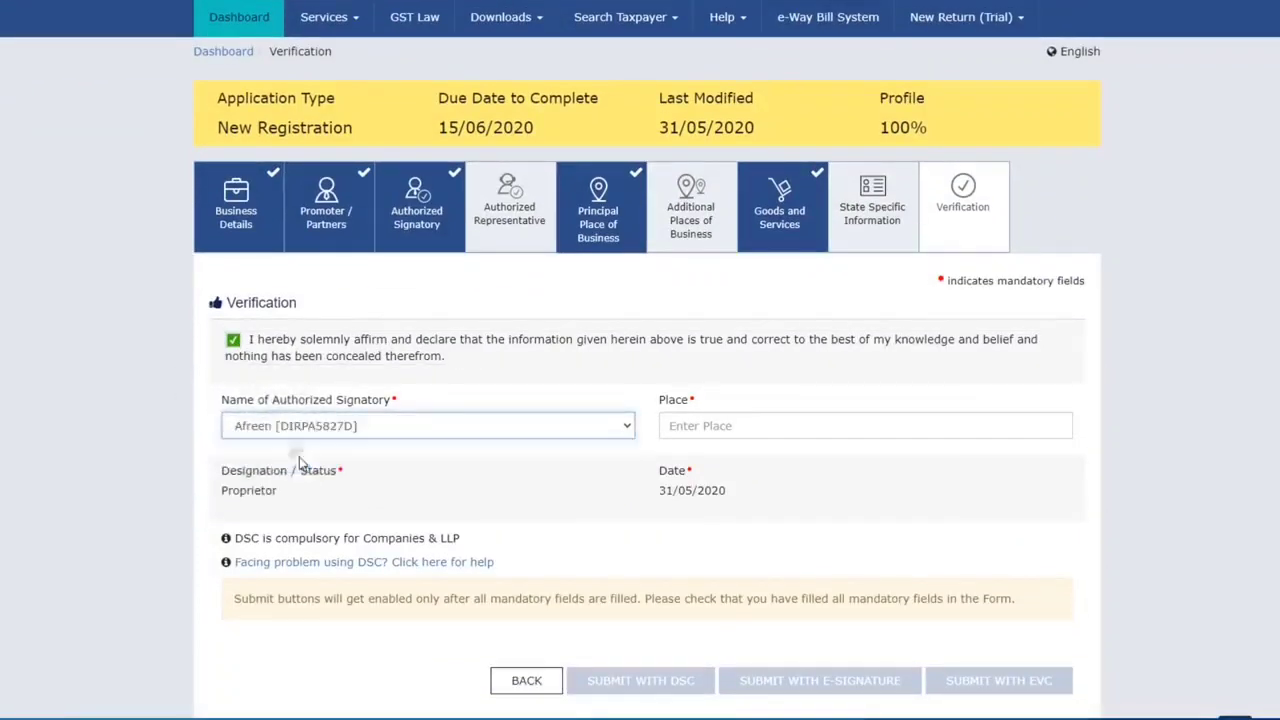
pyautogui.click(729, 430)
pyautogui.write('Delhi')
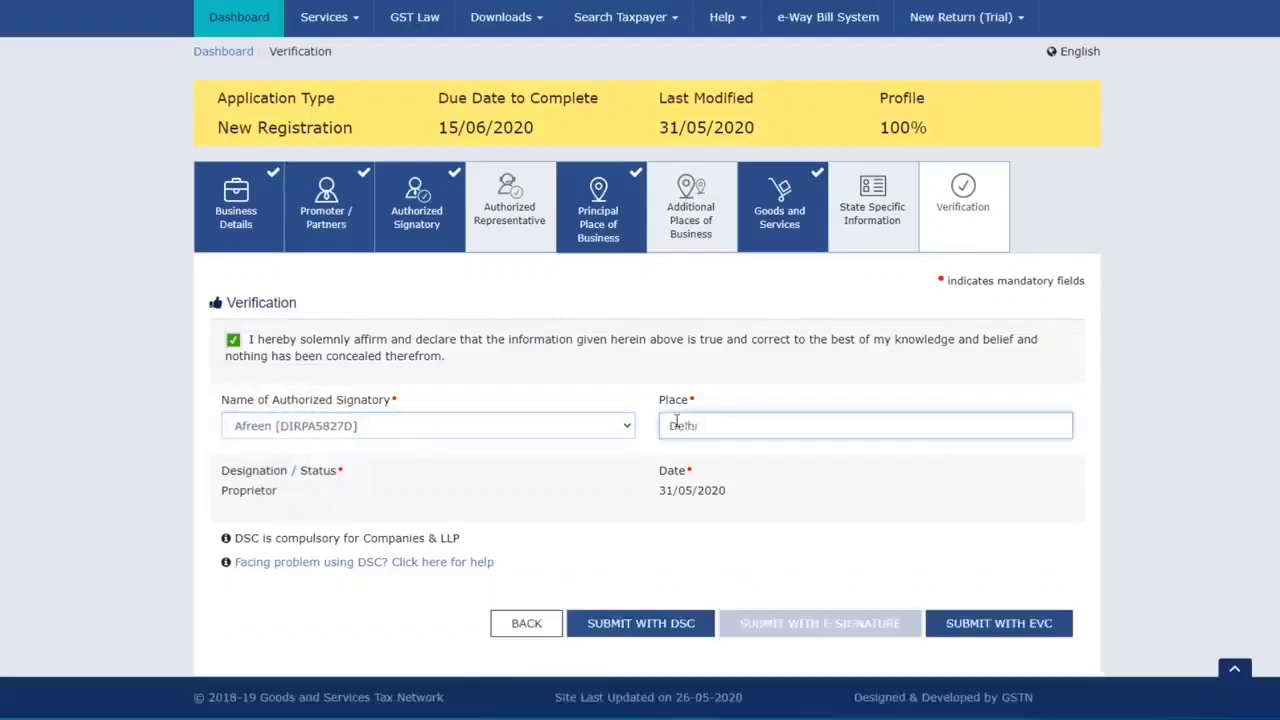
pyautogui.scroll(-1, 700, 500)
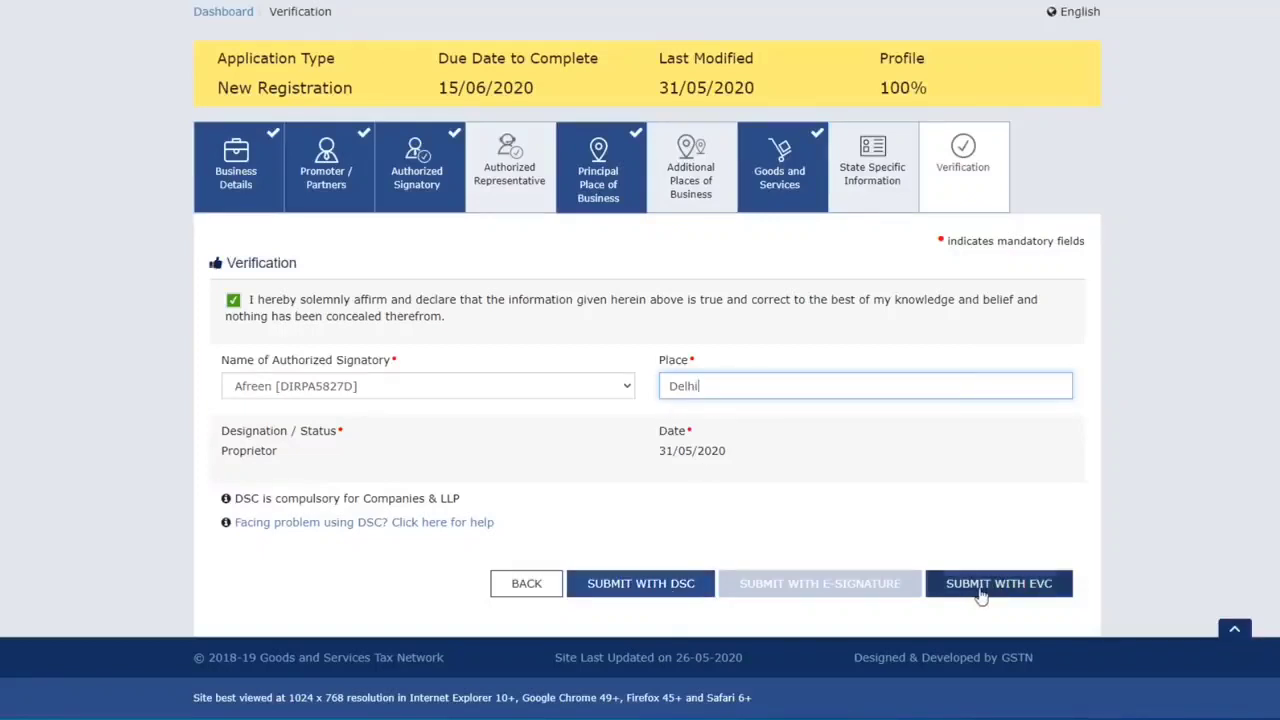
pyautogui.click(1020, 590)
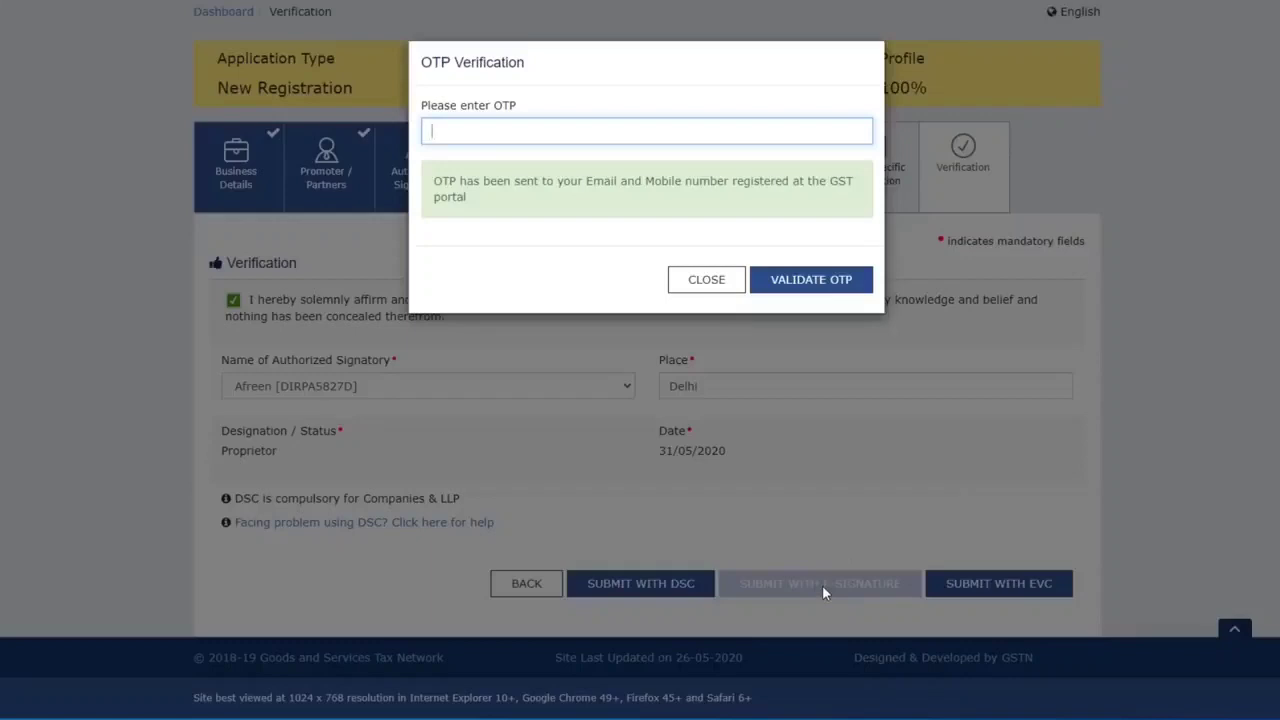
# Paste the one-time password and validate it so the new registration application is submitted
pyautogui.hotkey('ctrl', 'v')
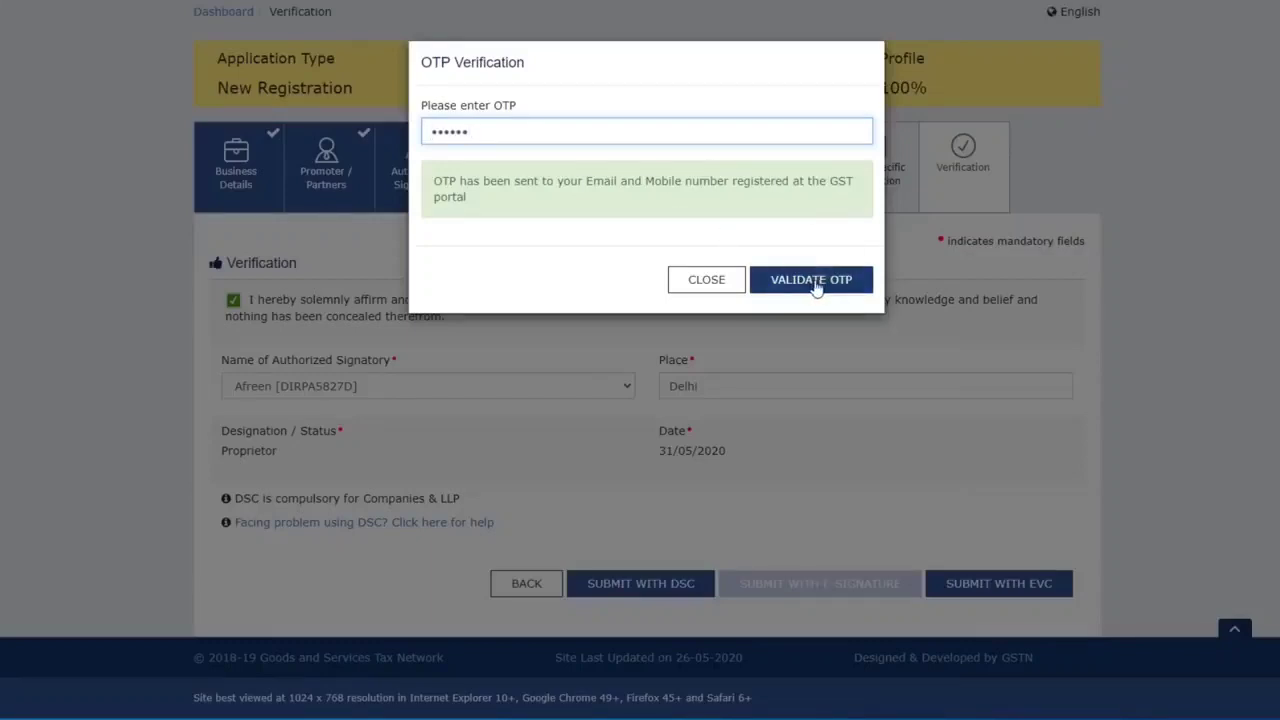
pyautogui.click(817, 283)
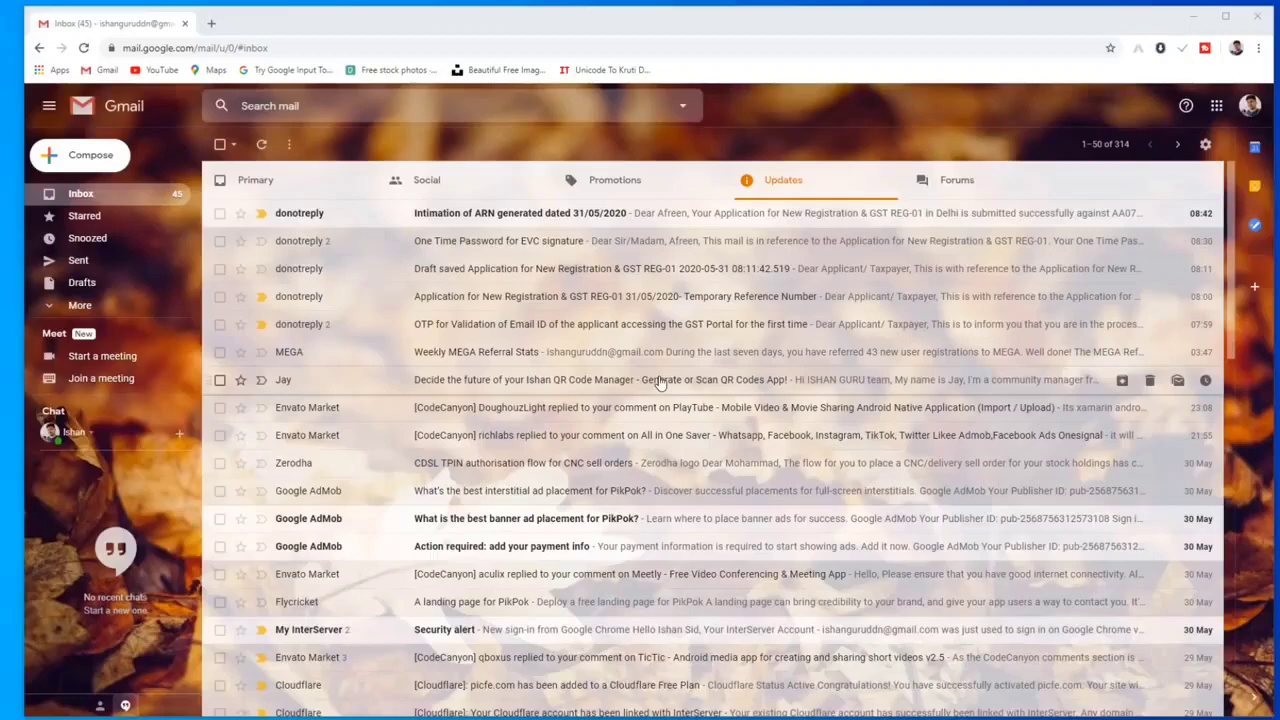
# Open the 'Intimation of ARN generated' email, select its ARN number, and start a new browser tab
pyautogui.click(547, 218)
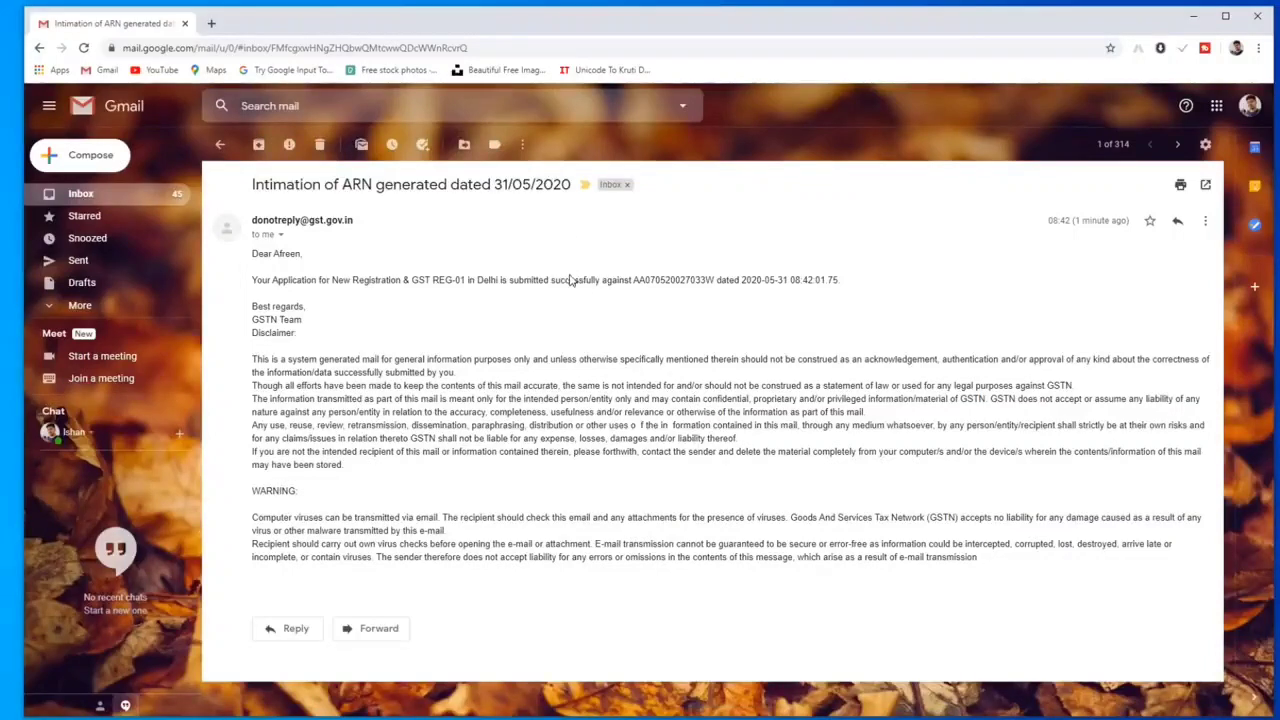
pyautogui.moveTo(640, 280); pyautogui.dragTo(712, 280)
pyautogui.hotkey('ctrl', 'c')
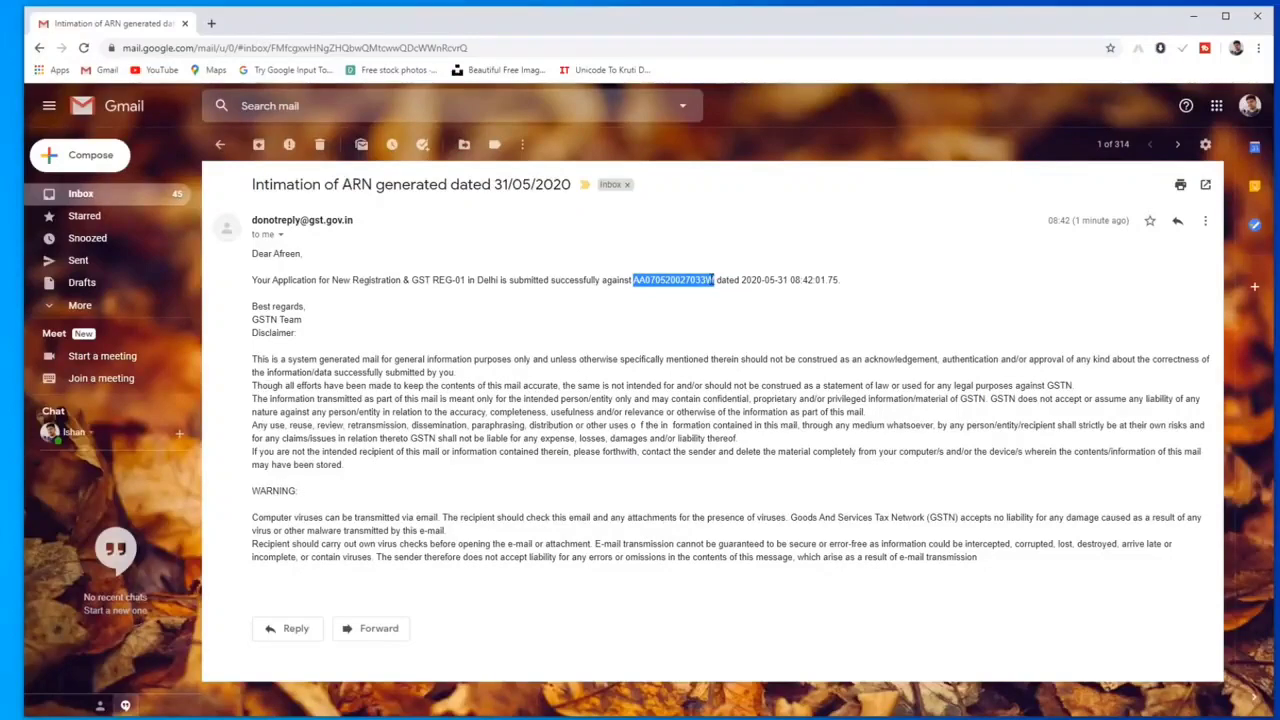
pyautogui.click(211, 23)
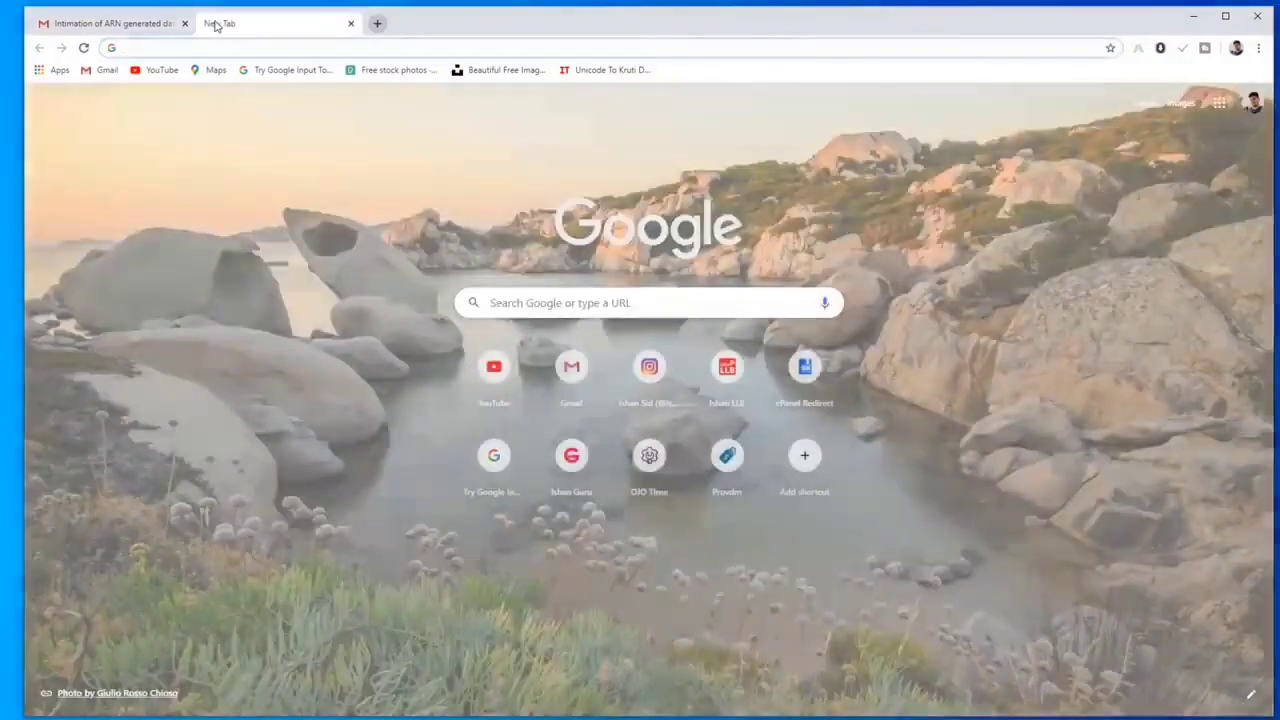
# Load gst.gov.in and go to Services > Registration > Track Application Status
pyautogui.write('gst.gov.in')
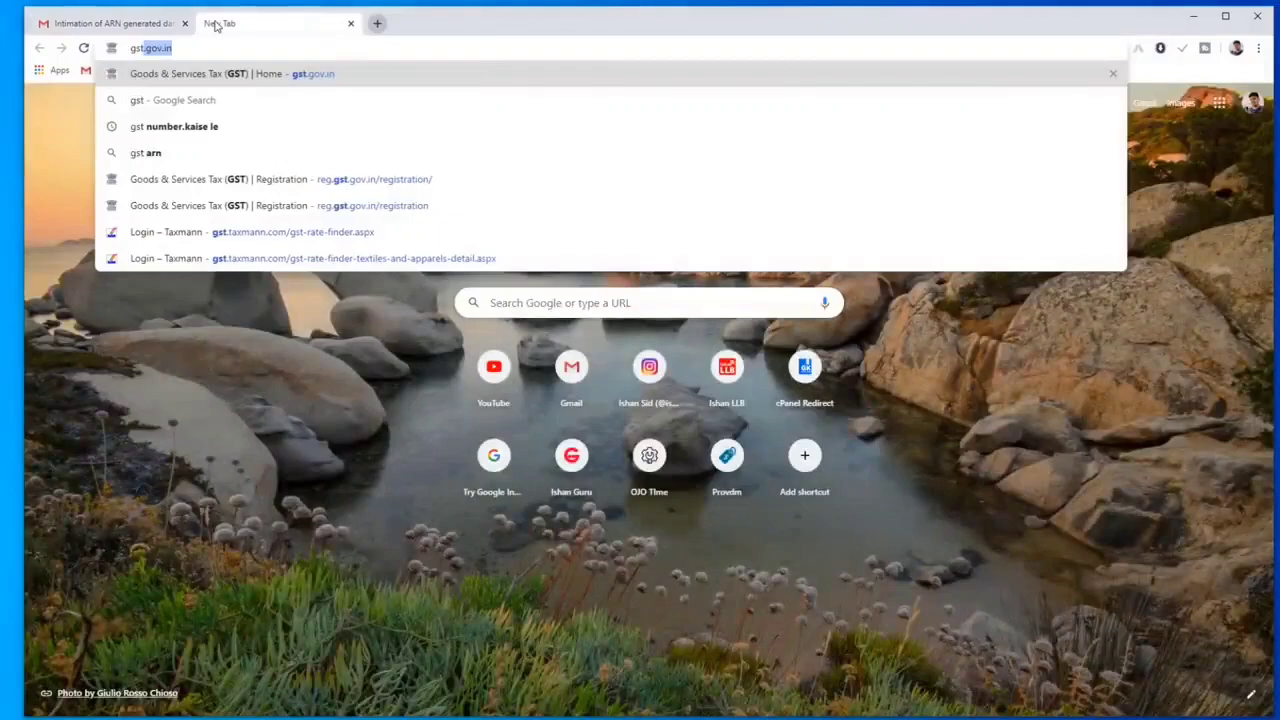
pyautogui.press('Return')
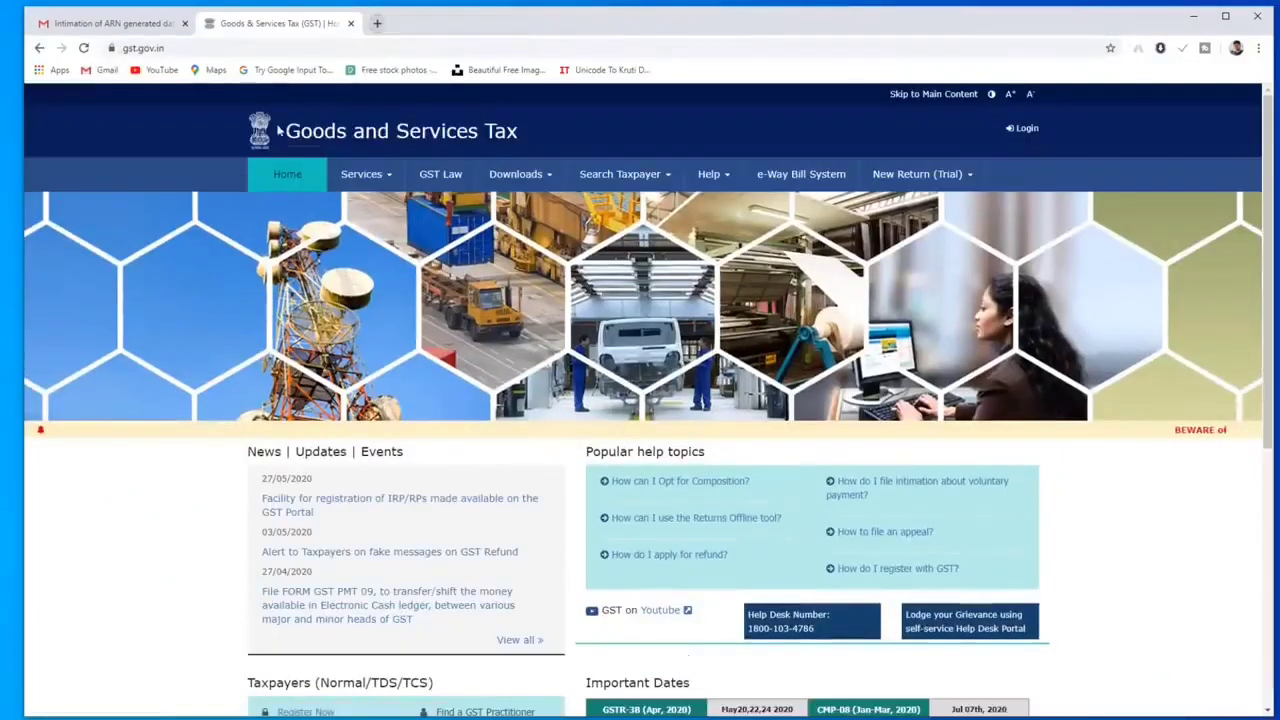
pyautogui.moveTo(405, 190)
pyautogui.moveTo(294, 206)
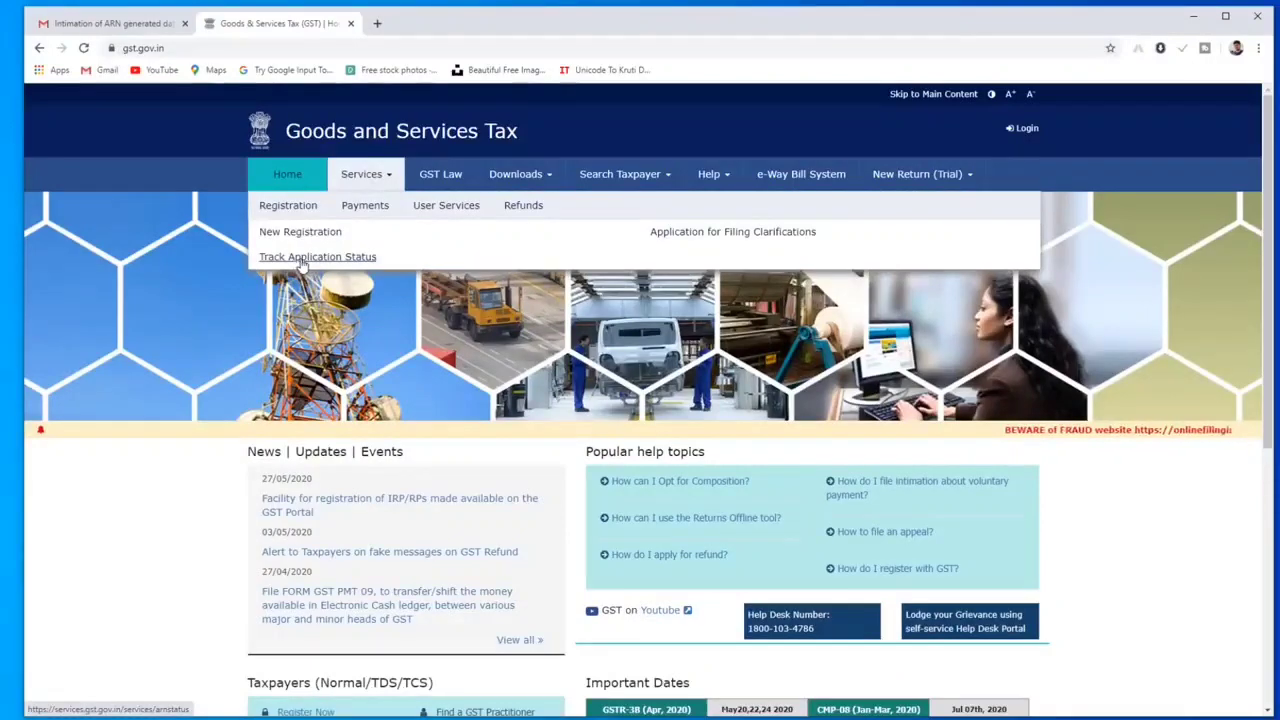
pyautogui.click(305, 258)
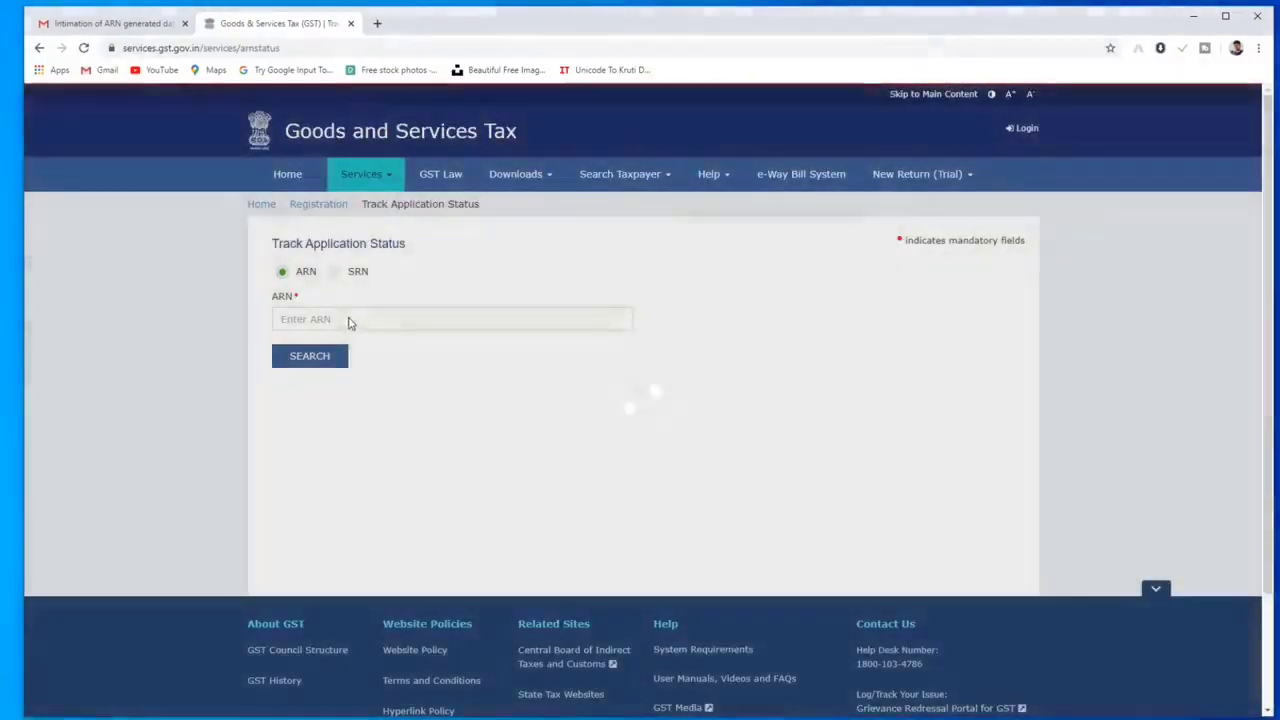
# Search by the pasted ARN with the captcha, showing Pending for Processing, then switch tracking to SRN
pyautogui.click(349, 318)
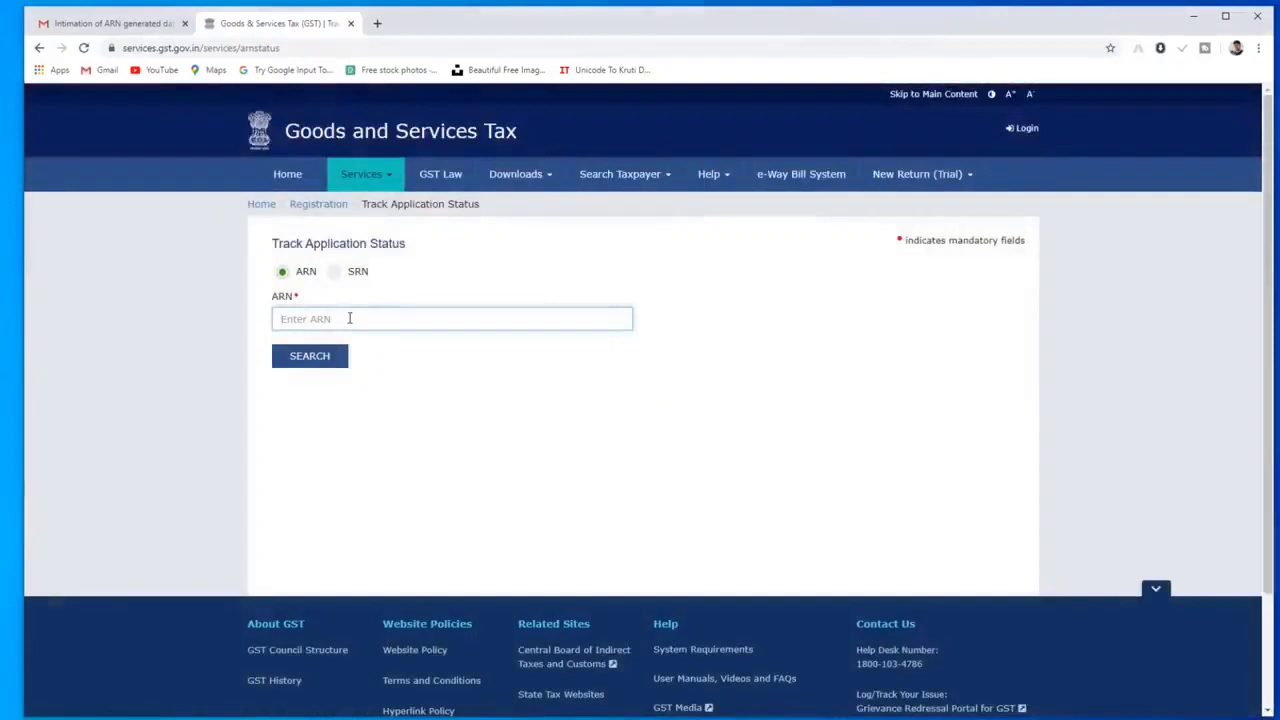
pyautogui.hotkey('ctrl', 'v')
pyautogui.click(357, 366)
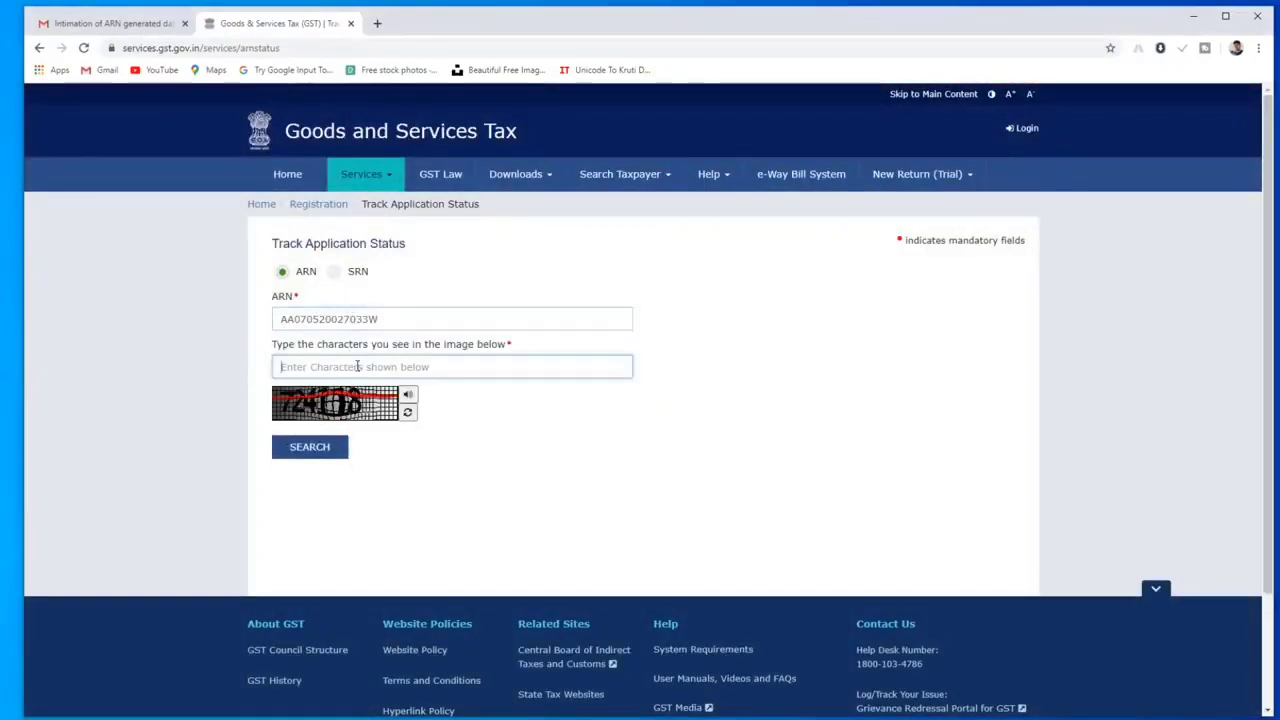
pyautogui.write('724068')
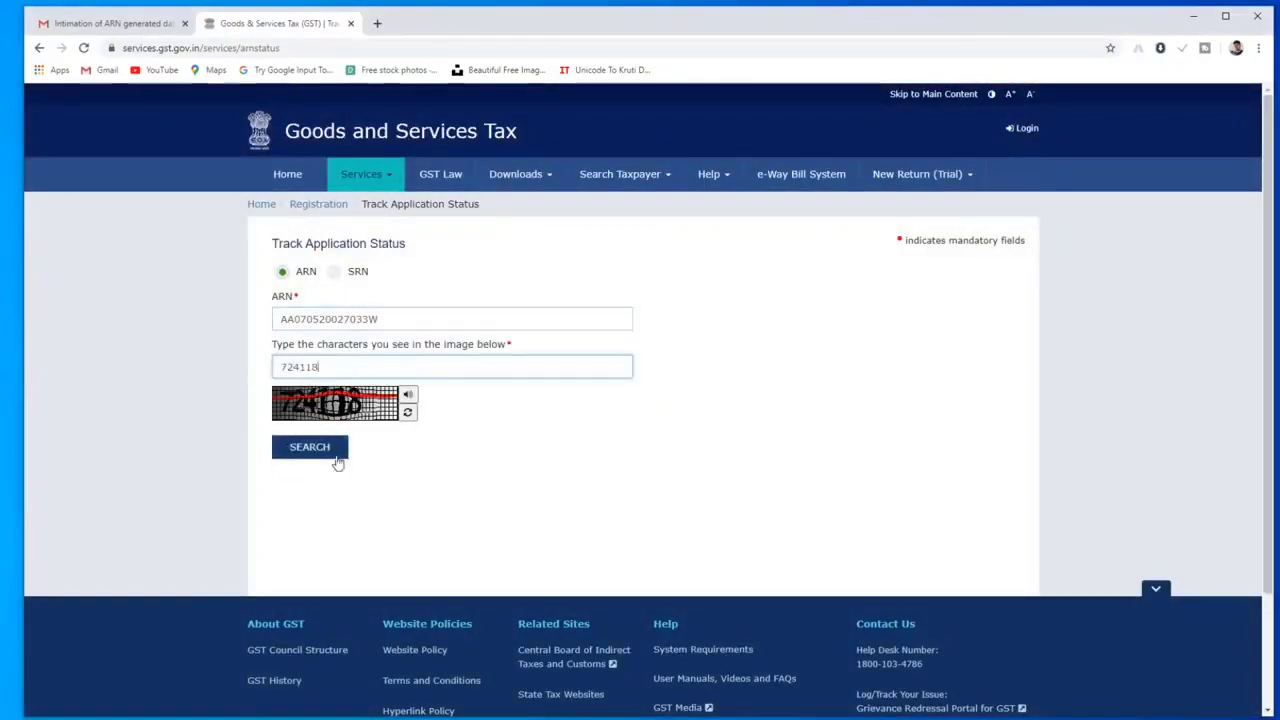
pyautogui.click(336, 452)
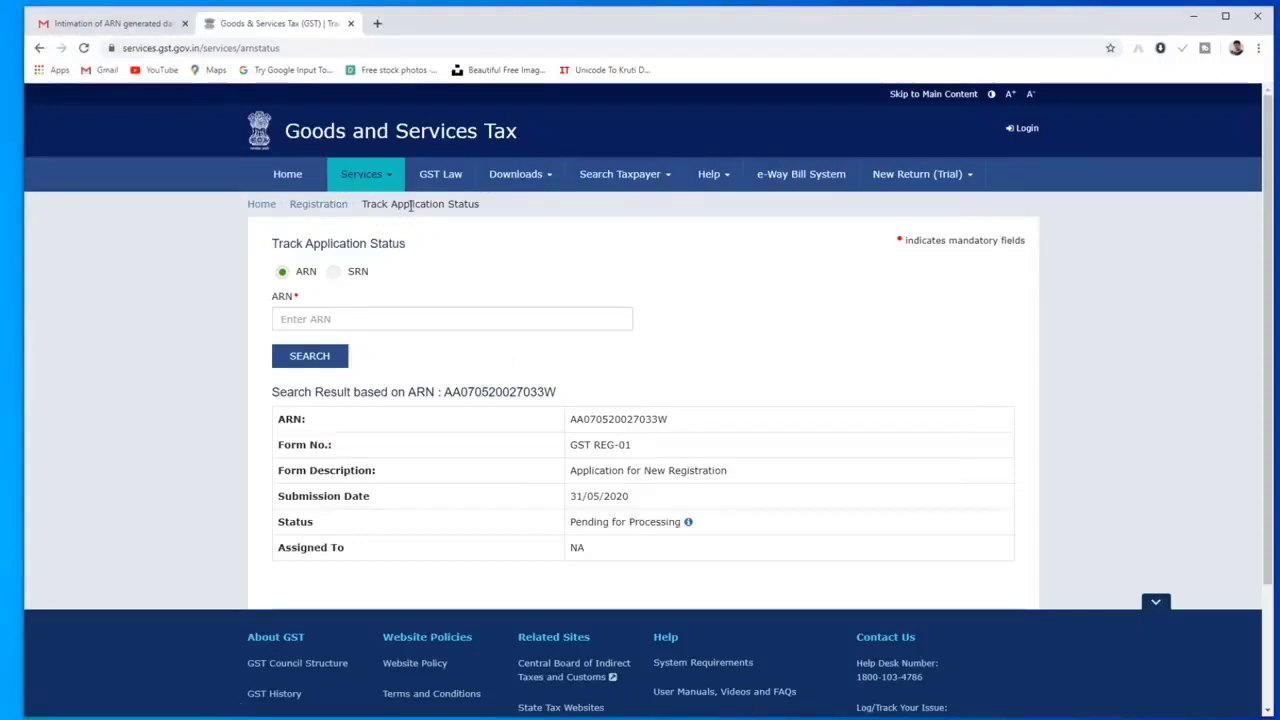
pyautogui.click(336, 275)
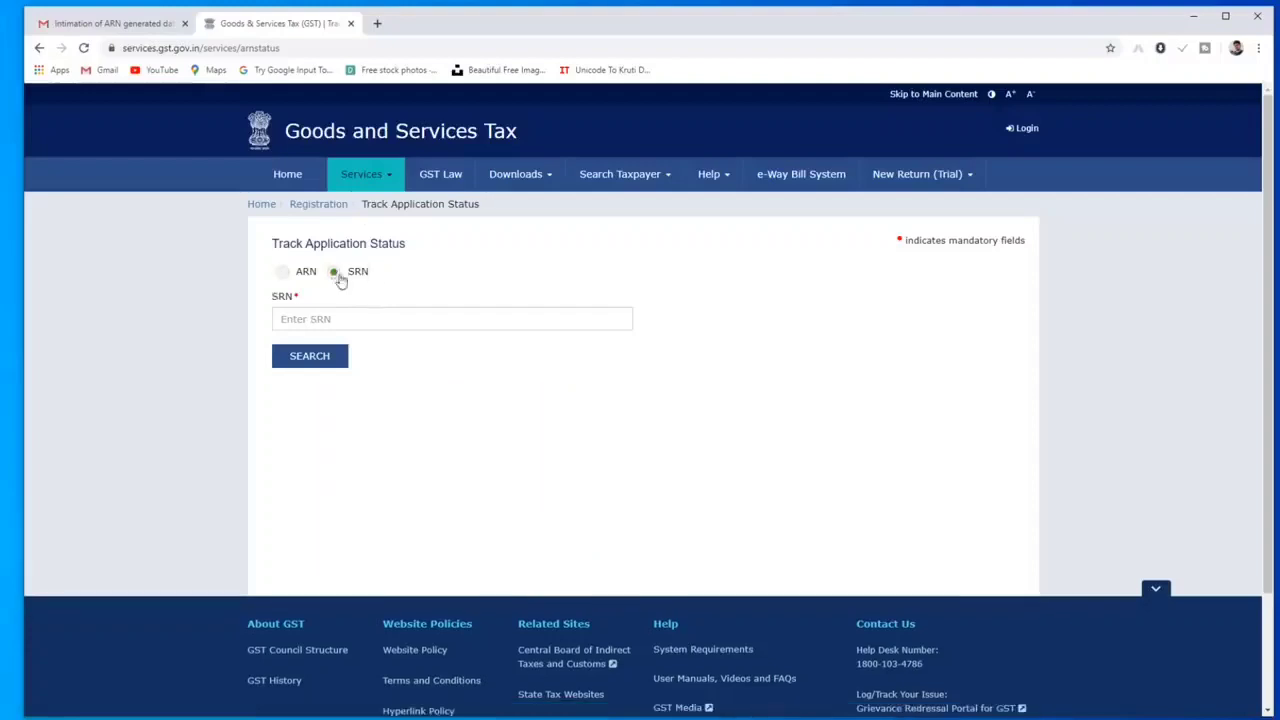